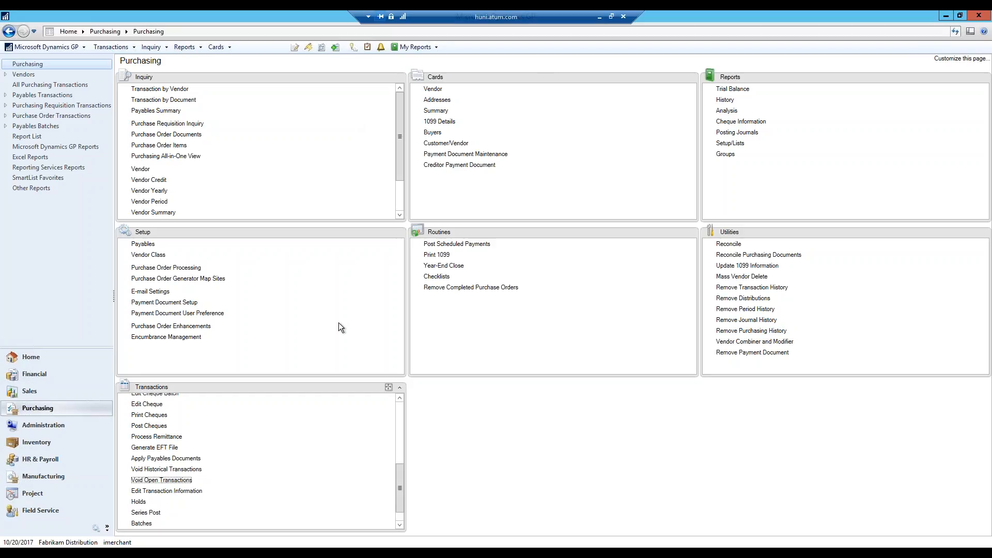
# Step: Open the Deferral Setup window from the Financial module's setup list and move it to a clear spot
pyautogui.click(42, 374)
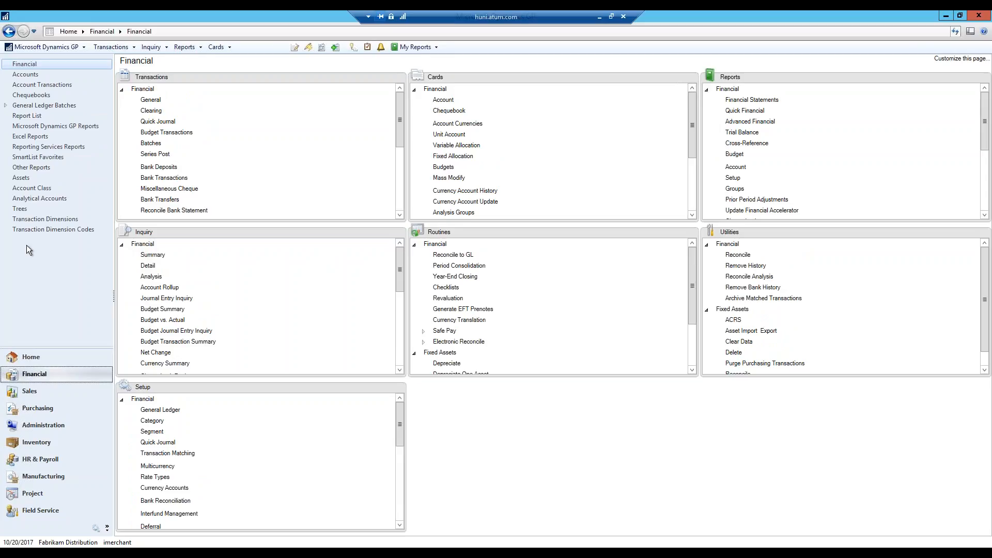
pyautogui.click(399, 513)
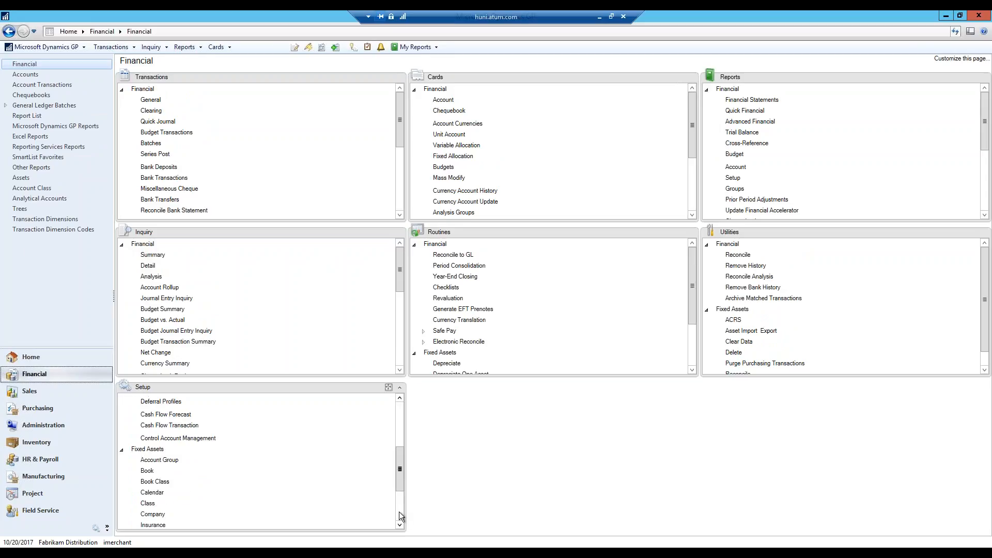
pyautogui.moveTo(400, 477); pyautogui.dragTo(403, 428)
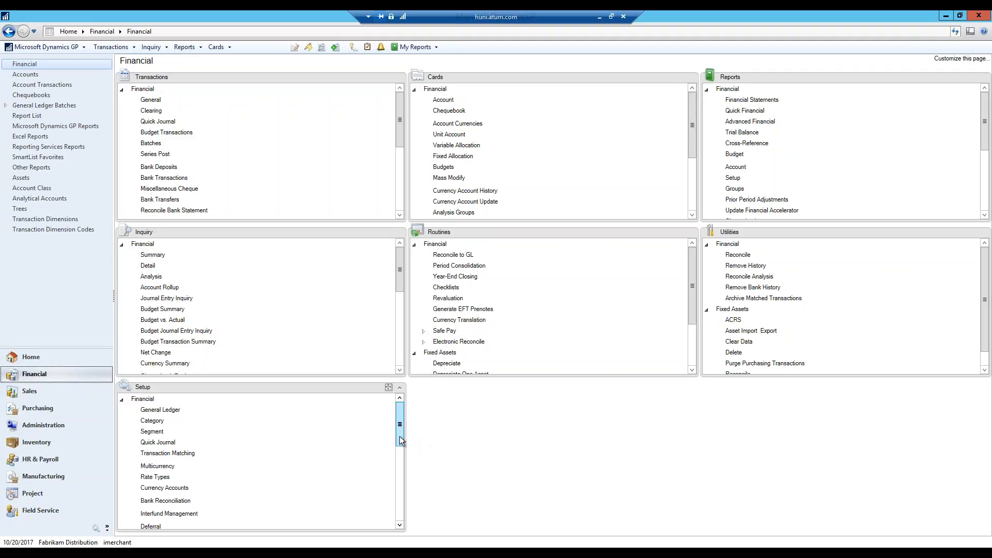
pyautogui.moveTo(399, 436); pyautogui.dragTo(399, 456)
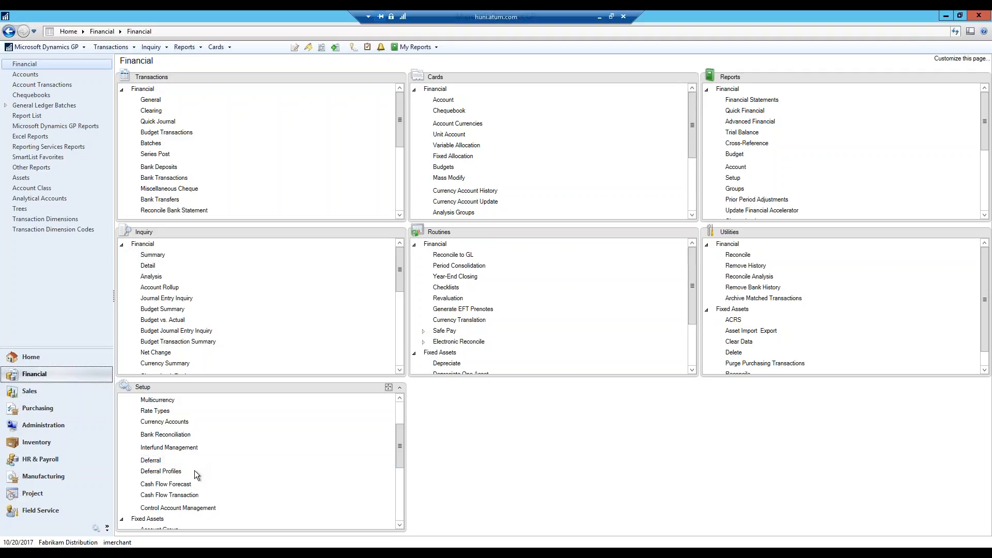
pyautogui.click(151, 460)
pyautogui.moveTo(254, 74); pyautogui.dragTo(420, 83)
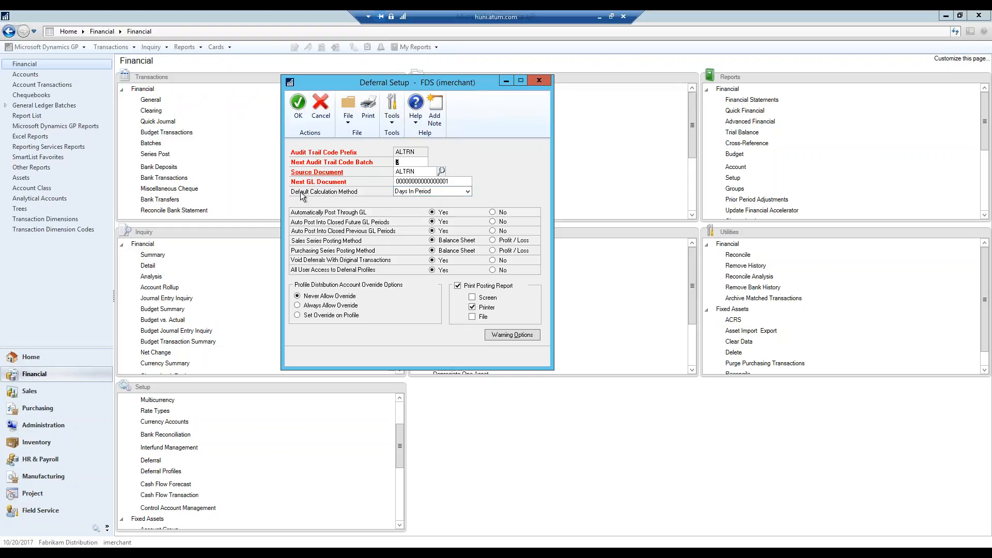
pyautogui.click(418, 182)
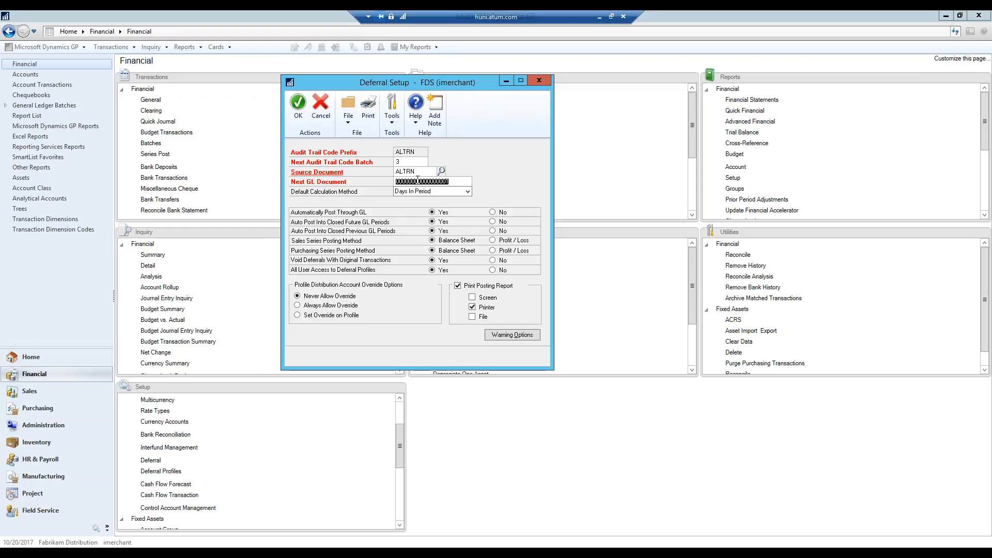
pyautogui.moveTo(415, 181); pyautogui.dragTo(389, 178)
pyautogui.press('BackSpace')
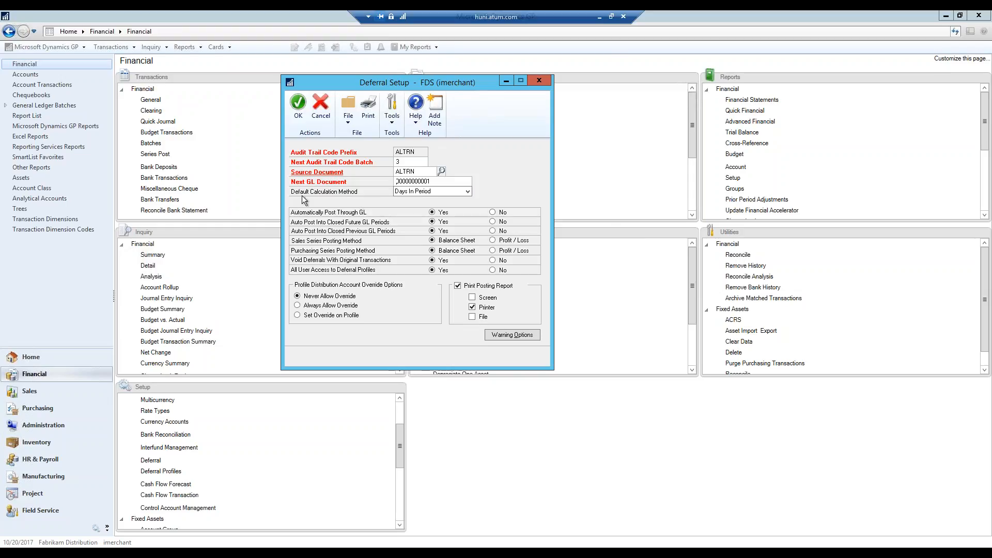
pyautogui.click(468, 191)
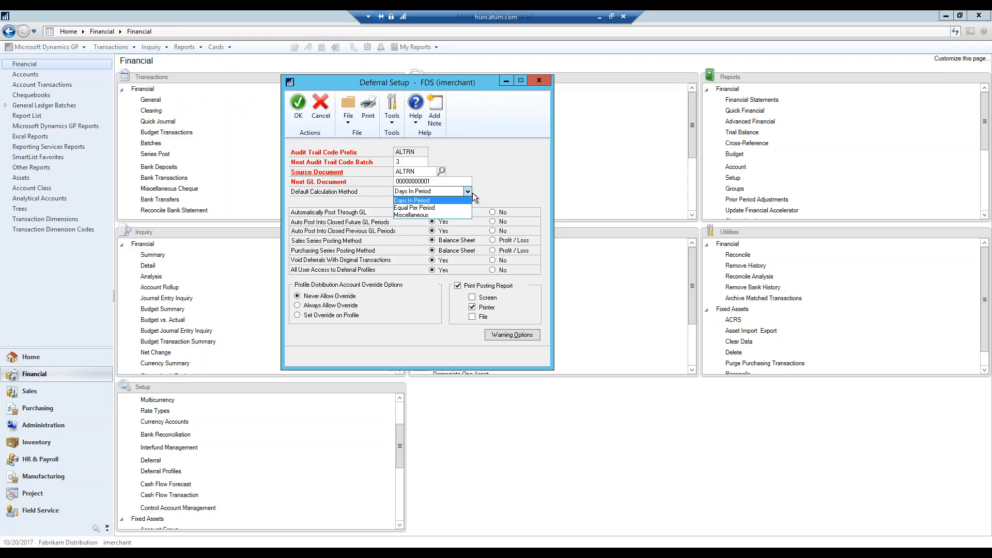
pyautogui.click(421, 208)
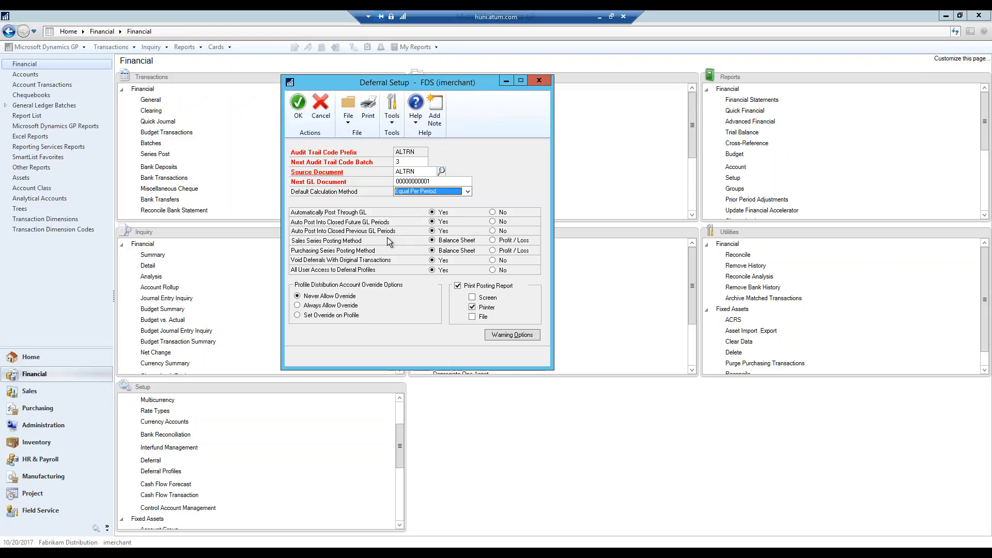
# Step: Disable auto posting into closed previous GL periods, switch the posting report from printer to screen, keeping Never Allow Override, and accept the setup
pyautogui.click(492, 232)
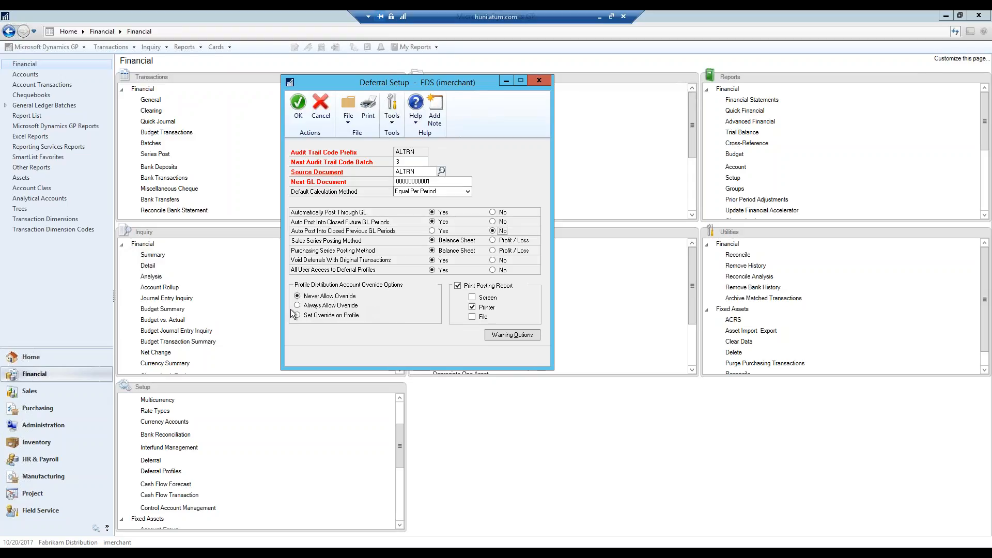
pyautogui.click(309, 306)
pyautogui.click(310, 296)
pyautogui.click(472, 298)
pyautogui.click(472, 307)
pyautogui.click(298, 117)
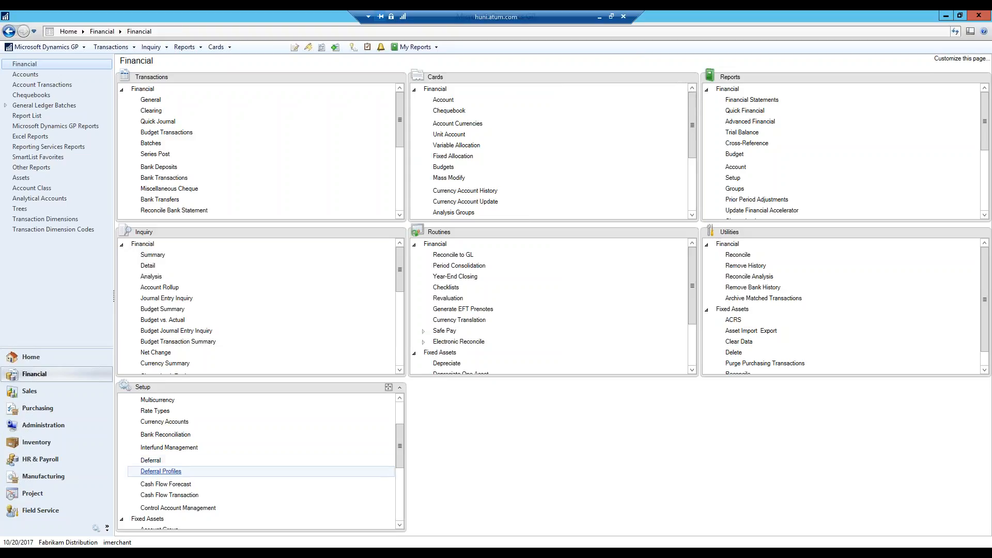
# Step: Start a deferral profile named PREPAID INSURANCE for the Payables Management module with the PURCH distribution type
pyautogui.click(161, 471)
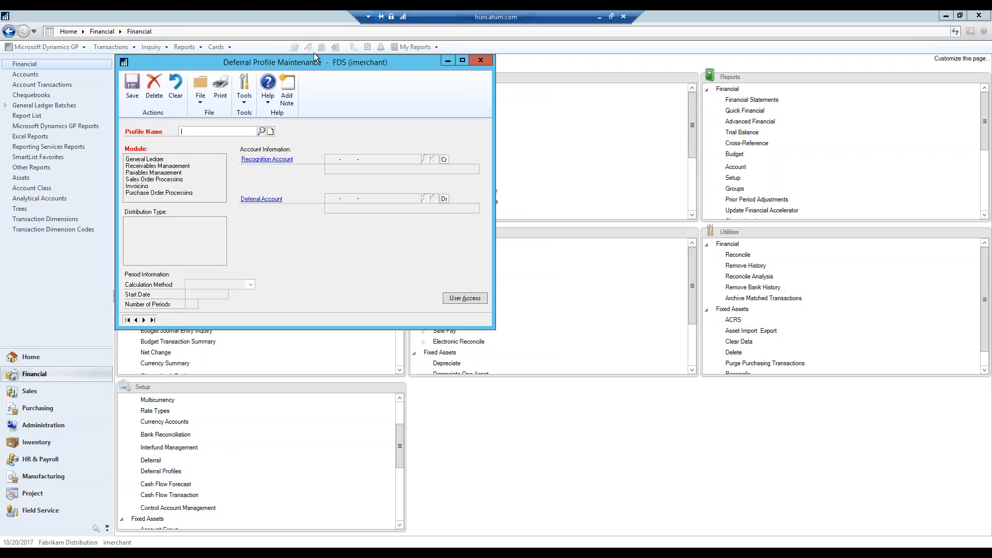
pyautogui.moveTo(317, 59); pyautogui.dragTo(417, 69)
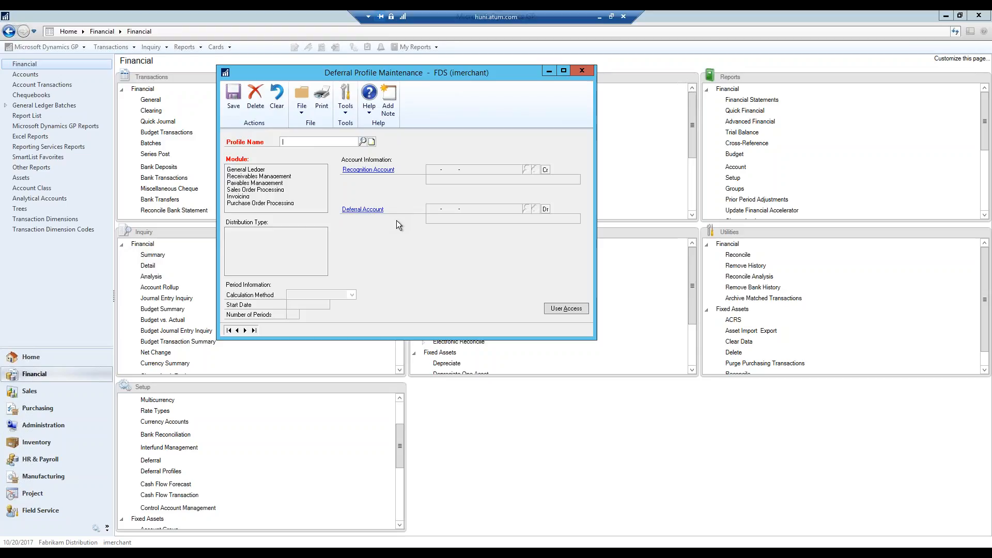
pyautogui.write('P')
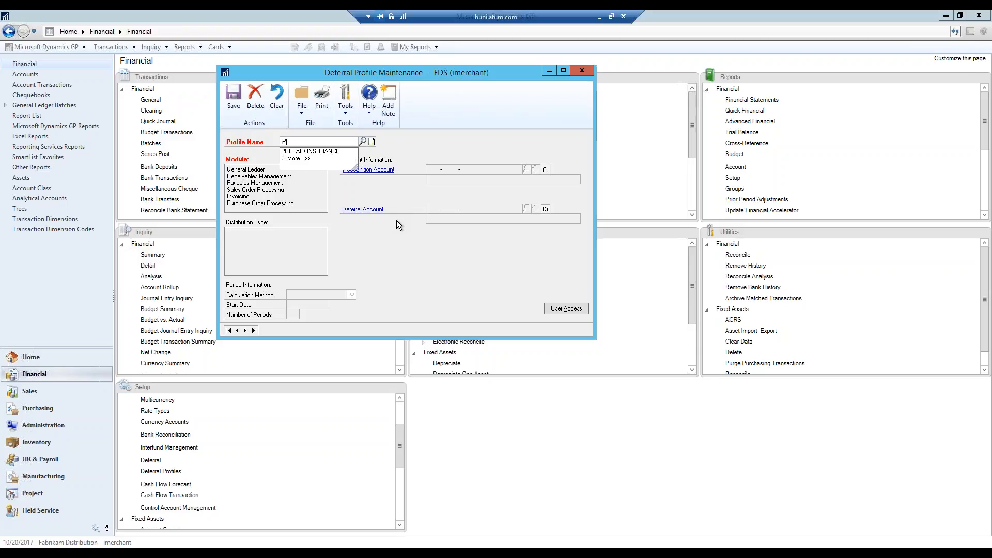
pyautogui.write('REPAID INSURANCE')
pyautogui.press('Tab')
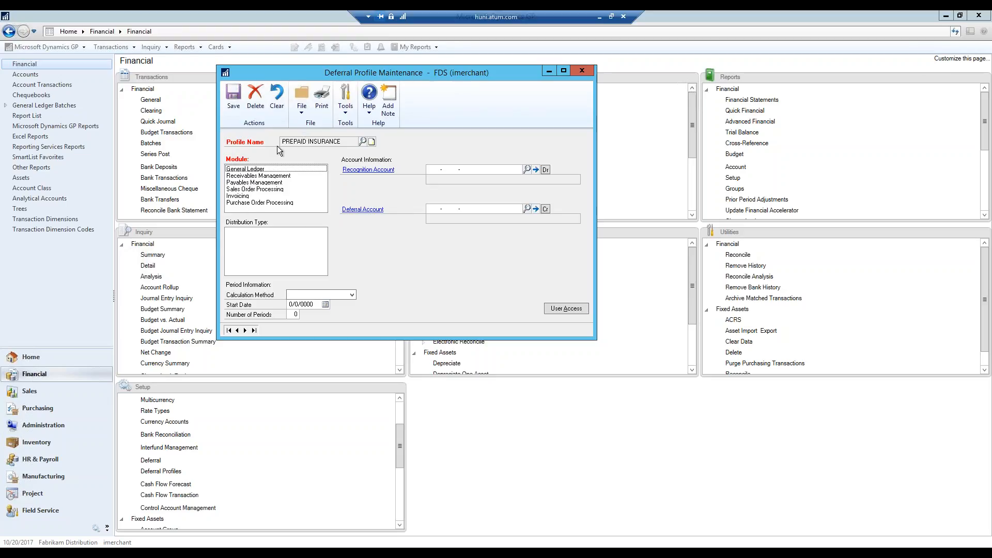
pyautogui.click(240, 183)
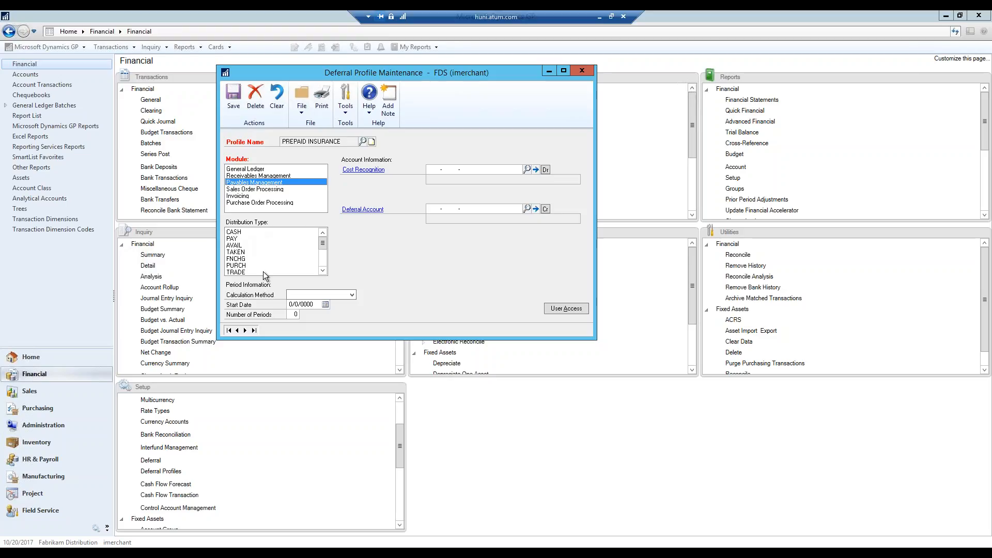
pyautogui.click(235, 265)
# Step: Look up accounts by the description "prepaid" and assign Prepaid Insurance (000-1410-00) as the profile's deferral account
pyautogui.click(527, 209)
pyautogui.click(276, 204)
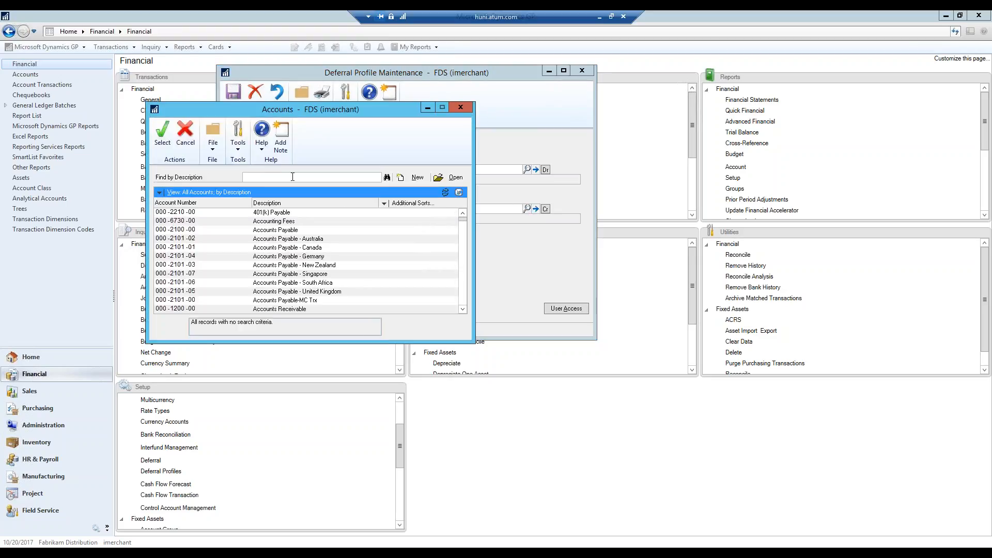
pyautogui.write('prepaid')
pyautogui.press('Tab')
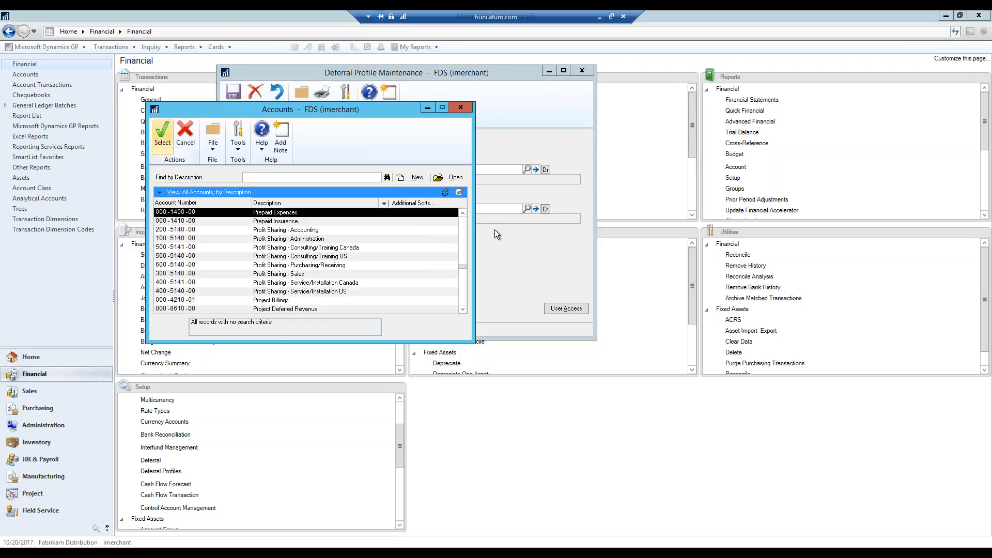
pyautogui.doubleClick(282, 221)
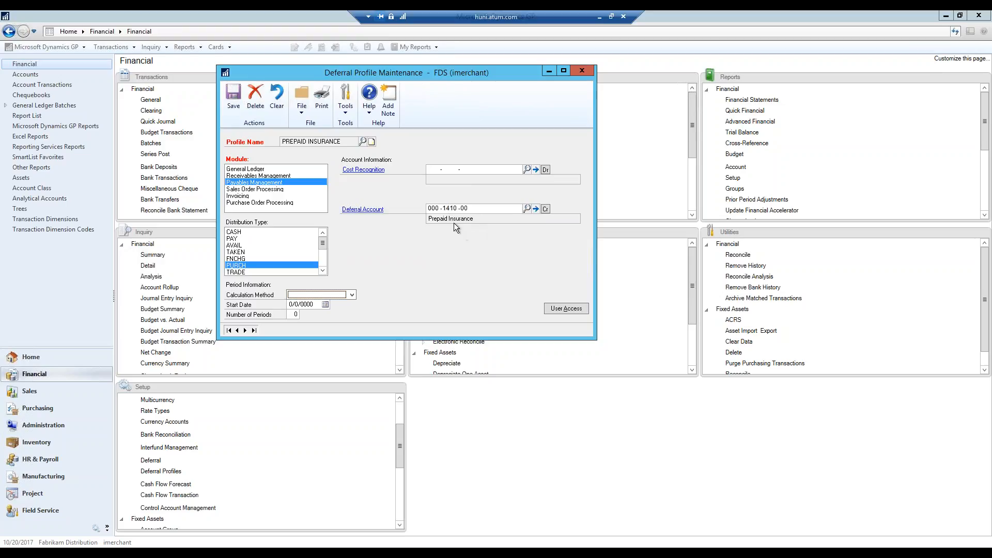
# Step: Look up accounts by the description "insurance" and assign Insurance Expense (000-8020-00) as the profile's cost recognition account
pyautogui.click(431, 169)
pyautogui.click(527, 170)
pyautogui.click(312, 177)
pyautogui.write('insurance')
pyautogui.press('Tab')
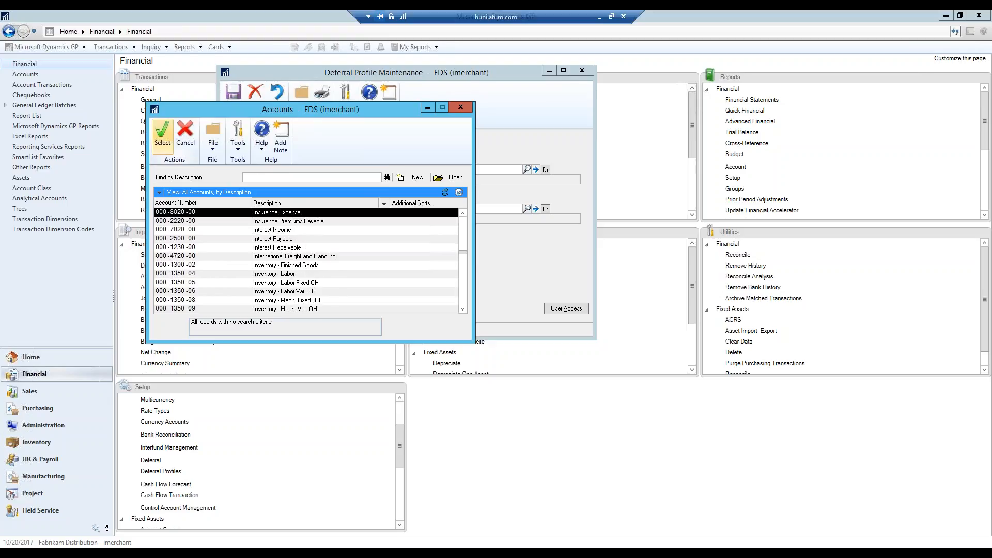
pyautogui.doubleClick(282, 215)
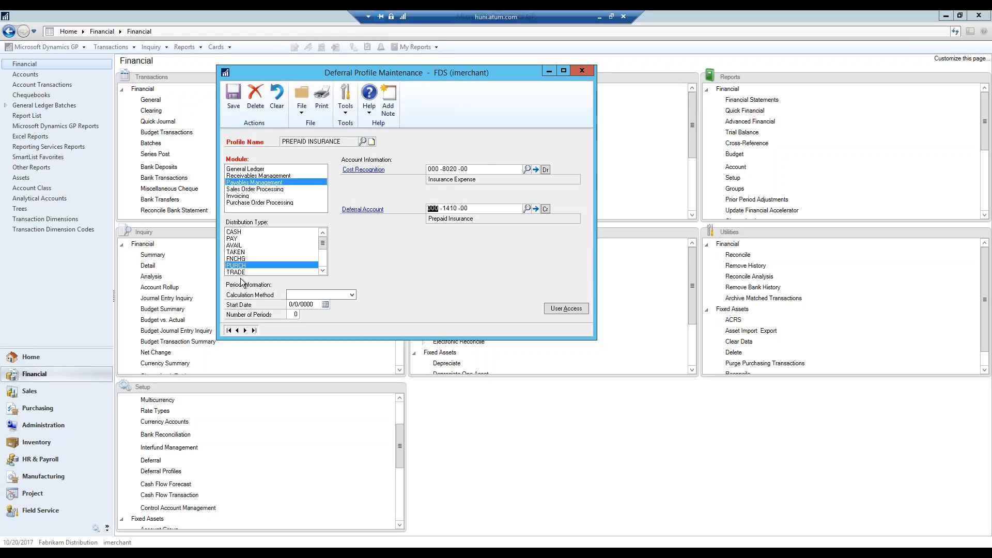
# Step: Set the profile's calculation method to Equal Per Period, the start date to 11/1/2017 and the number of periods to 12
pyautogui.click(353, 295)
pyautogui.click(328, 312)
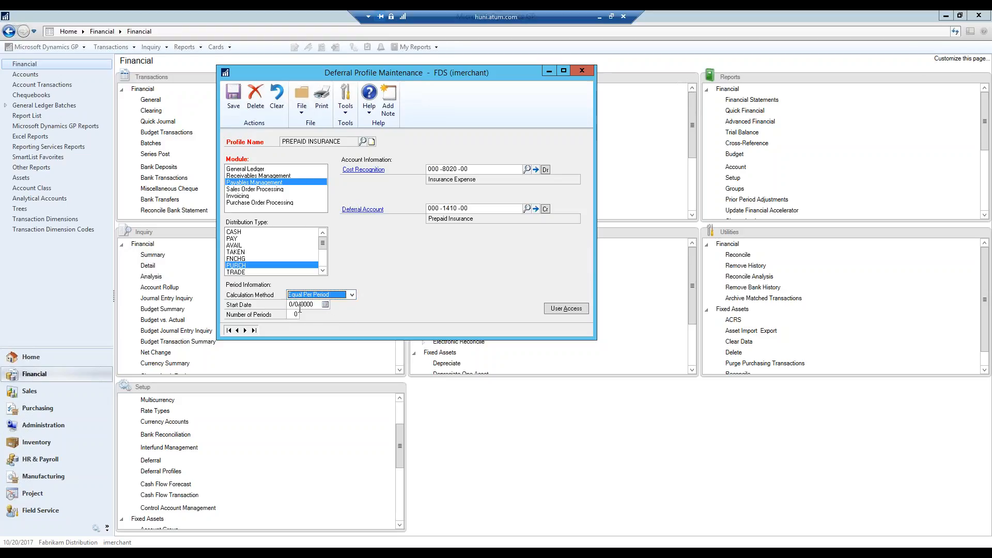
pyautogui.press('Tab')
pyautogui.click(325, 304)
pyautogui.click(396, 319)
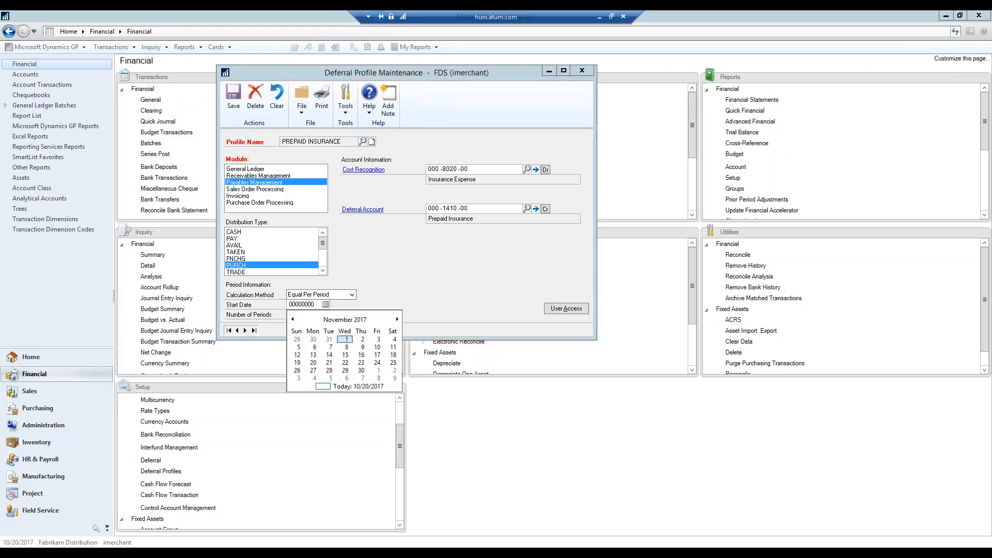
pyautogui.click(345, 339)
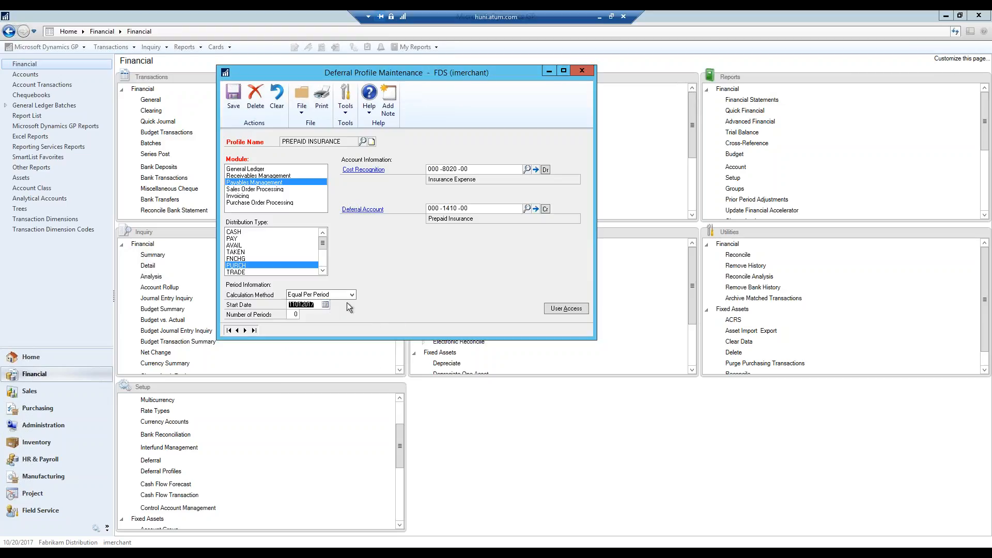
pyautogui.click(294, 314)
pyautogui.write('12')
# Step: Open the profile's user access settings and choose the current user's ID from the user list
pyautogui.click(560, 308)
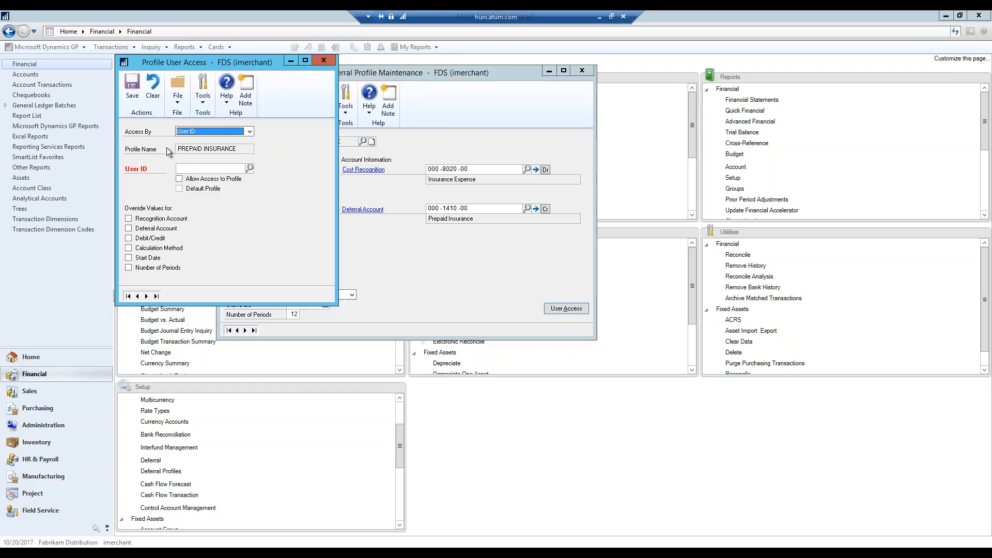
pyautogui.click(250, 168)
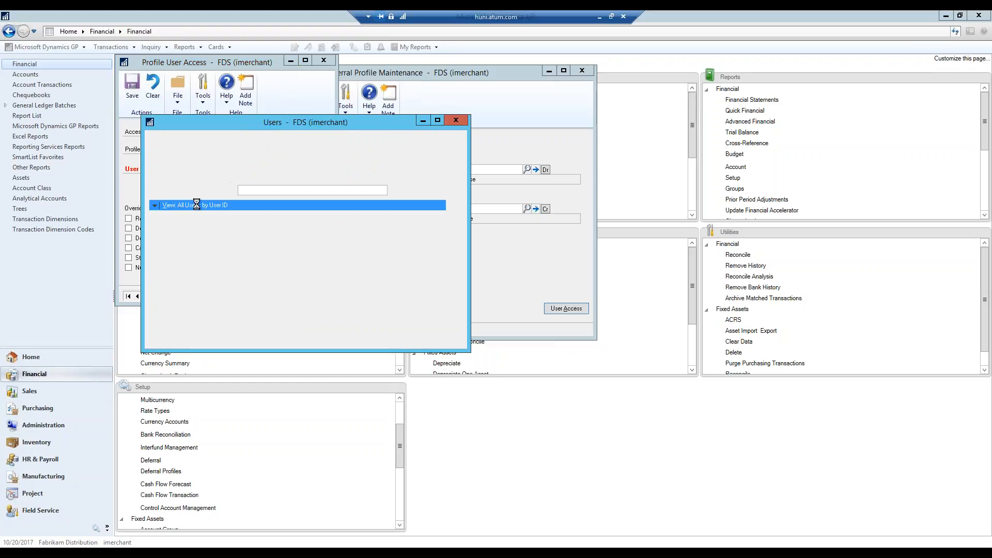
pyautogui.moveTo(268, 122); pyautogui.dragTo(559, 154)
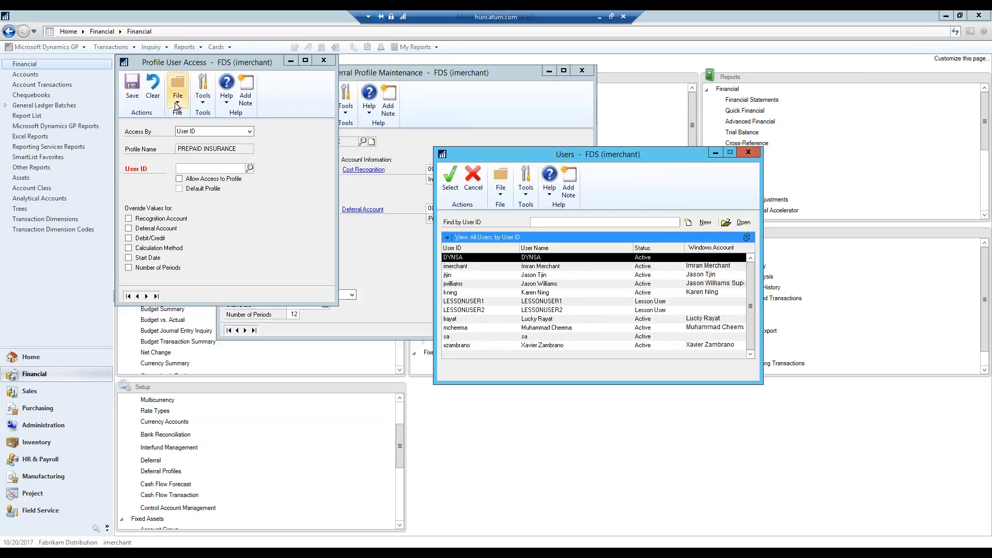
pyautogui.doubleClick(454, 267)
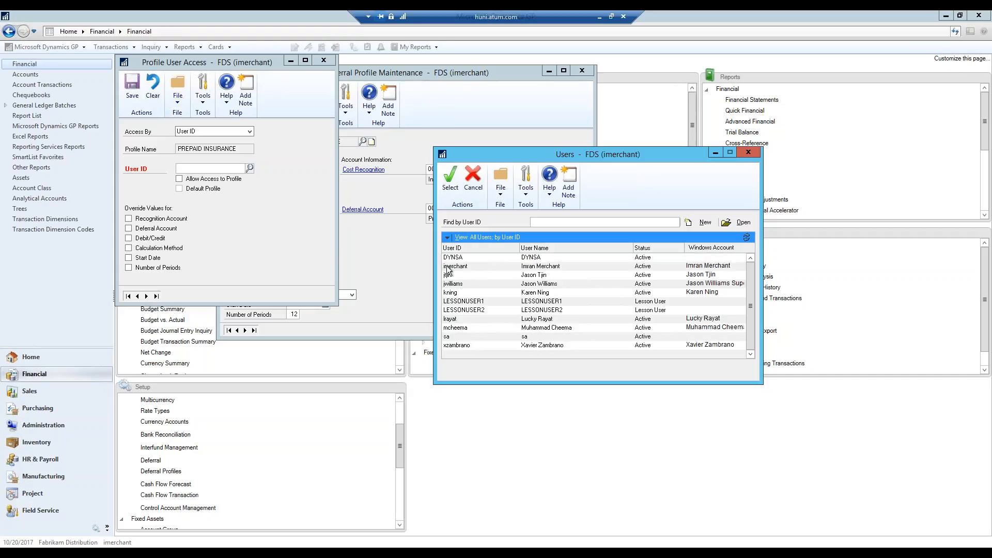
# Step: Enable all six override values, from Recognition Account to Number of Periods, and allow the chosen user access to the profile
pyautogui.click(129, 218)
pyautogui.click(128, 228)
pyautogui.click(129, 238)
pyautogui.click(128, 248)
pyautogui.click(128, 258)
pyautogui.click(128, 267)
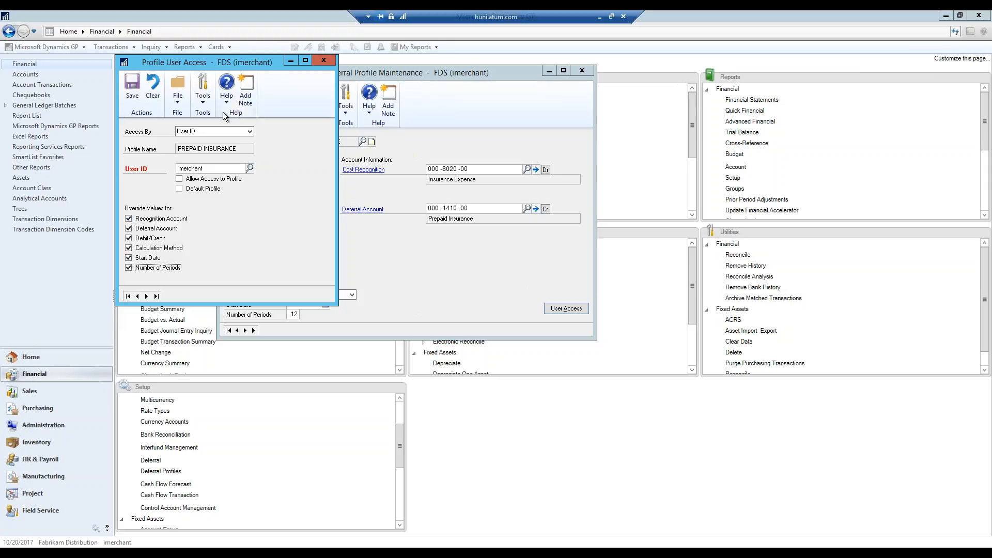
pyautogui.click(180, 179)
# Step: Clear and close the user access settings, and save the PREPAID INSURANCE profile before closing it
pyautogui.click(155, 87)
pyautogui.click(323, 60)
pyautogui.click(493, 314)
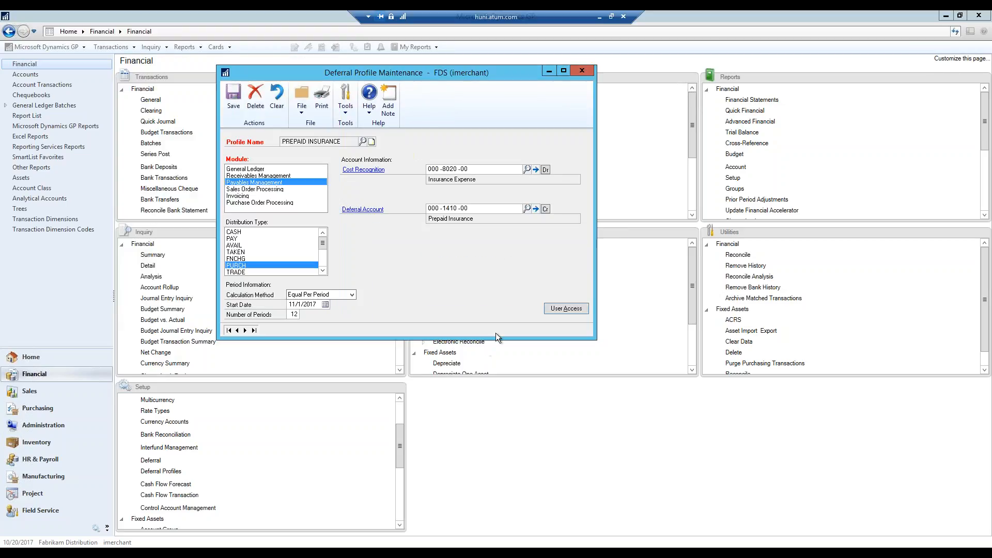
pyautogui.click(233, 101)
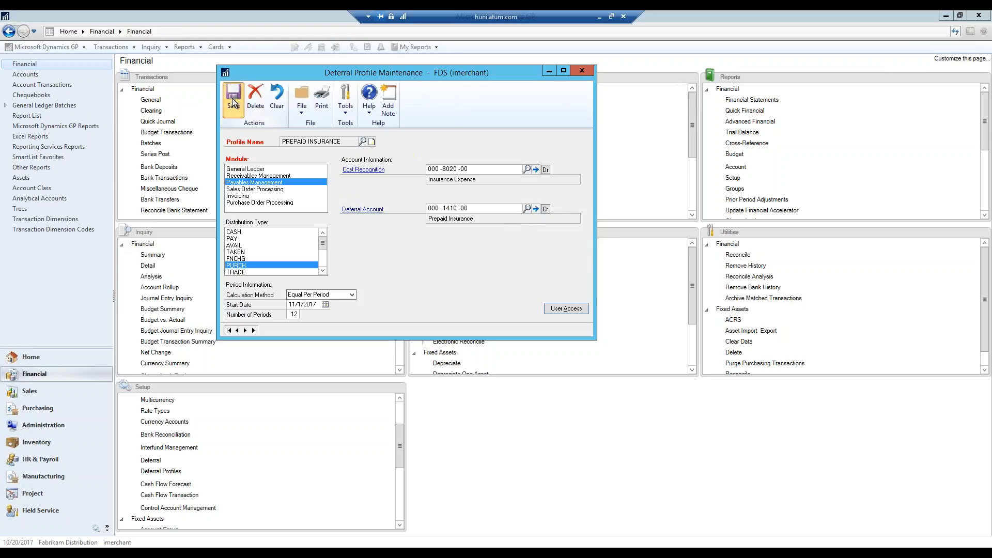
pyautogui.click(583, 71)
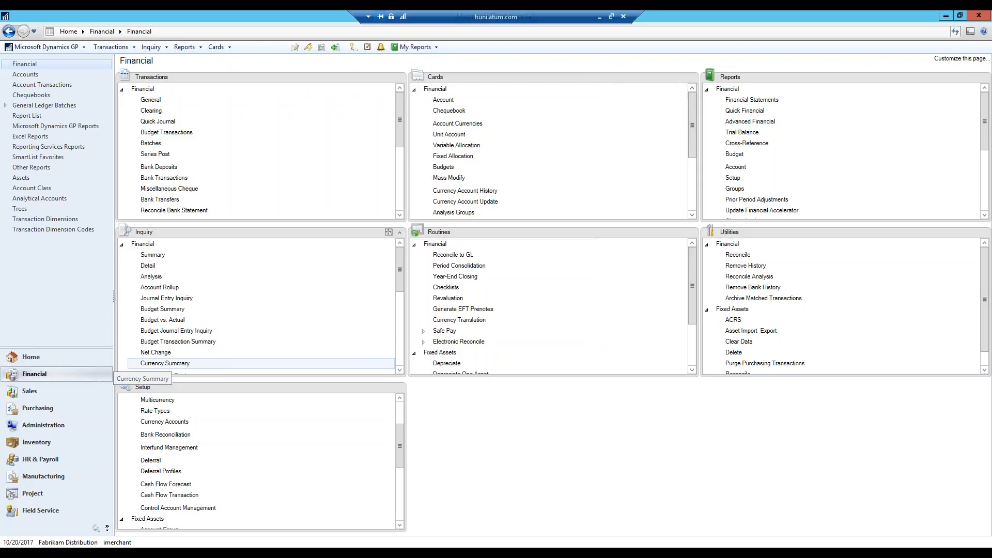
# Step: Open Payables Transaction Entry from the Purchasing module's transactions
pyautogui.click(37, 408)
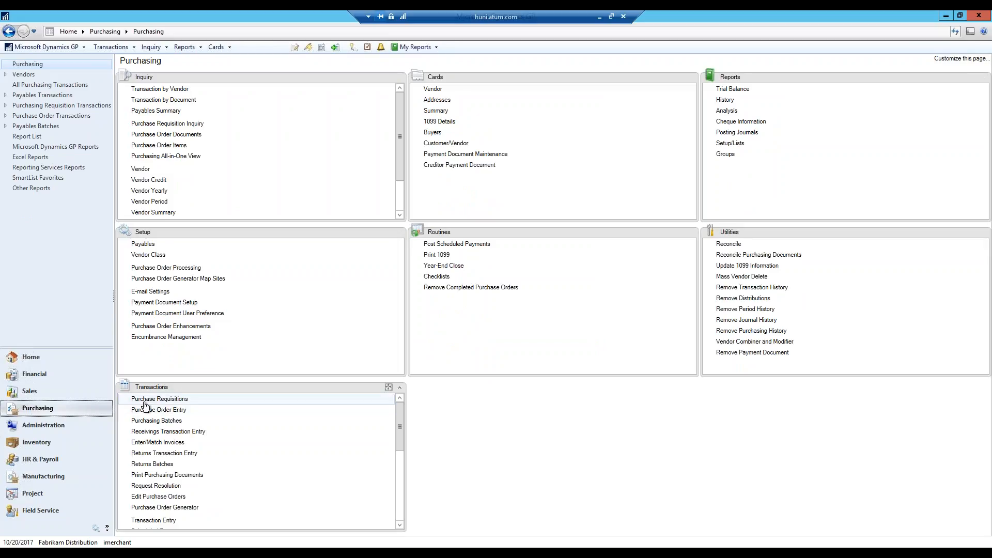
pyautogui.moveTo(403, 445); pyautogui.dragTo(402, 459)
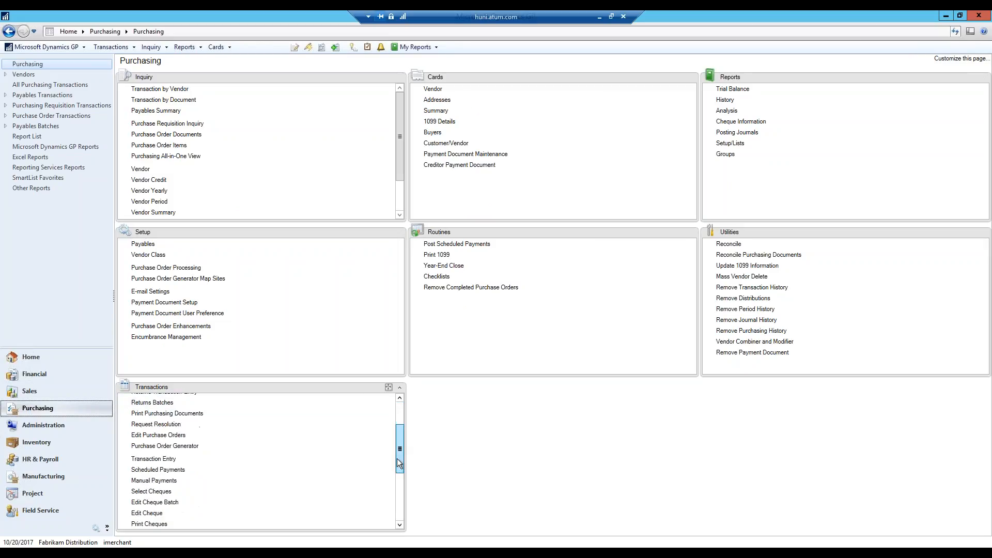
pyautogui.click(133, 459)
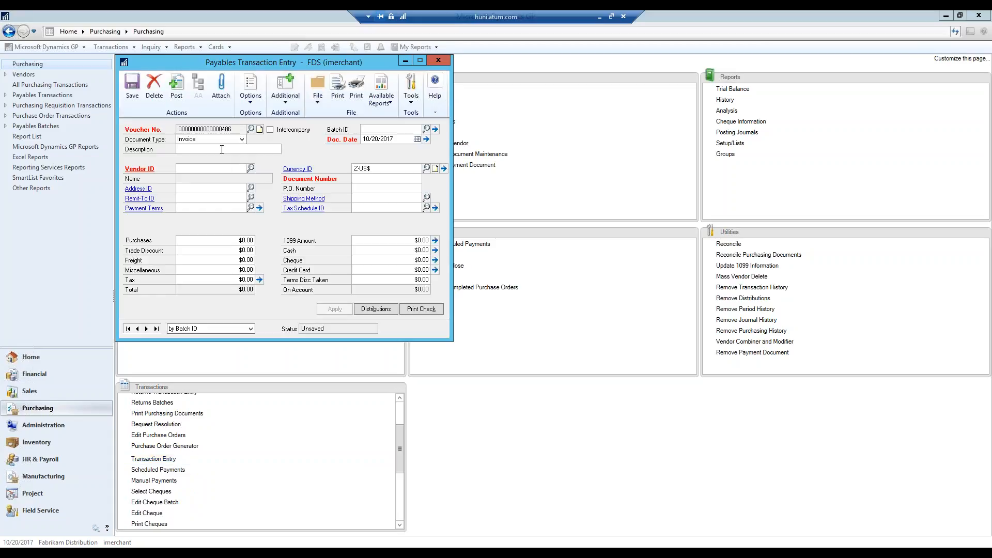
# Step: Select vendor ACETRAVE0001 for the invoice and enter the description "Insurance policy 12 months"
pyautogui.click(251, 168)
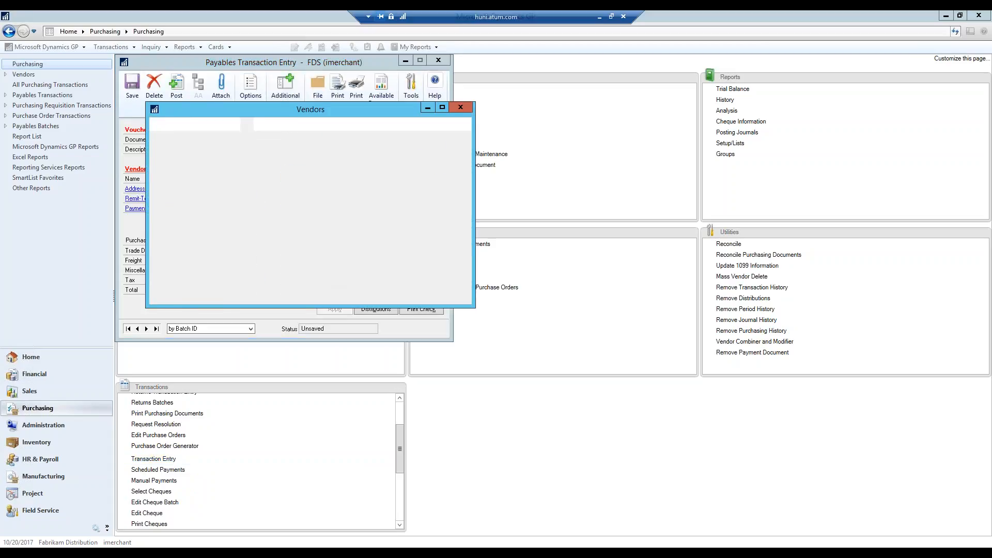
pyautogui.doubleClick(200, 212)
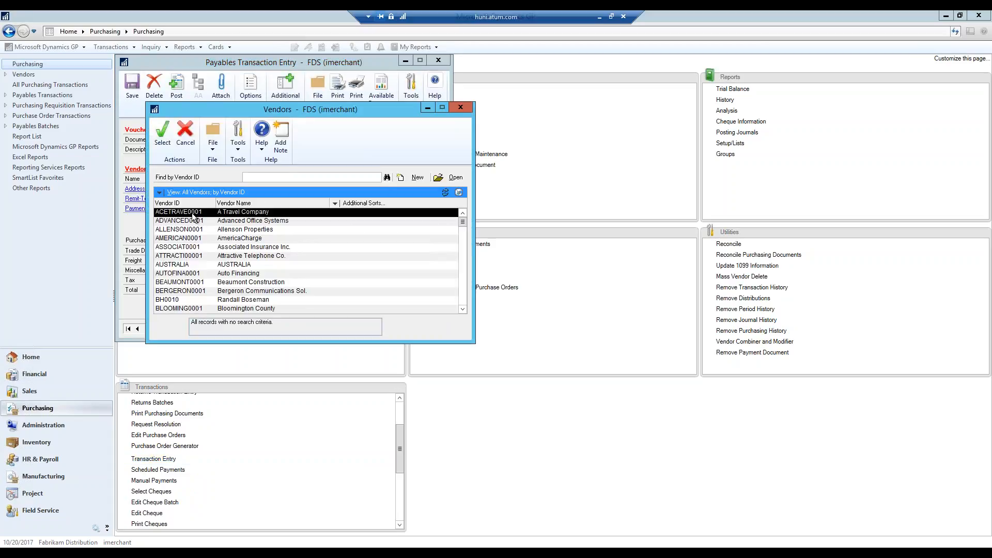
pyautogui.click(200, 152)
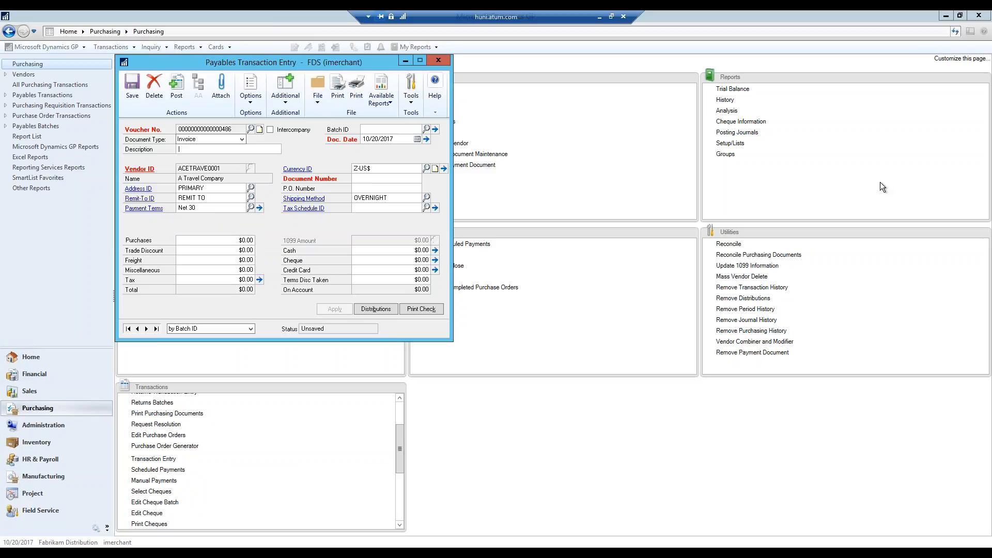
pyautogui.write('INV')
pyautogui.write('urance polic')
pyautogui.write('y 12 month')
pyautogui.write('s')
# Step: Enter document number INV208408 and a purchases amount of $12,000.00 on the invoice
pyautogui.press('Tab')
pyautogui.write('INV208408')
pyautogui.click(215, 240)
pyautogui.write('12000')
pyautogui.press('Tab')
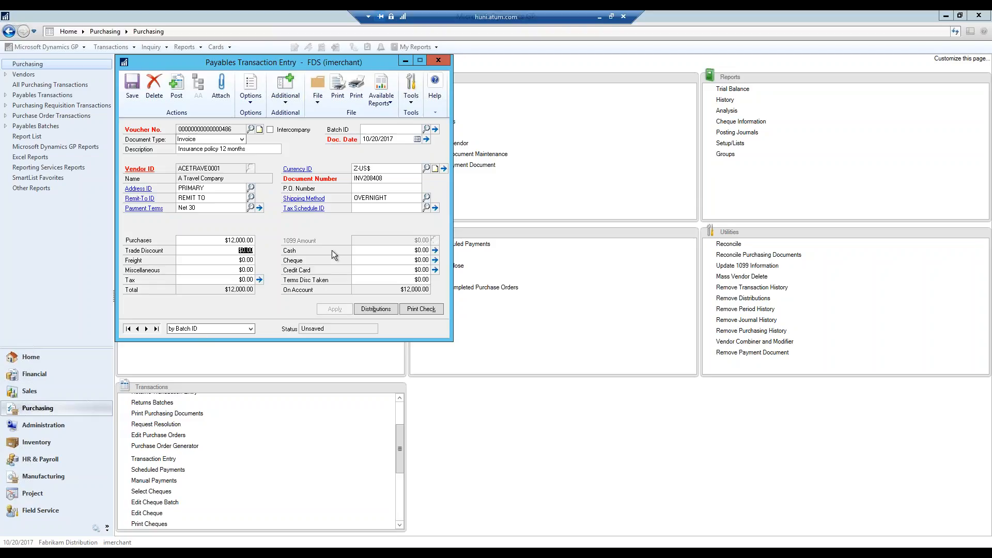
# Step: Open the invoice's distributions beside the entry window and expand the lines to show account descriptions
pyautogui.click(376, 308)
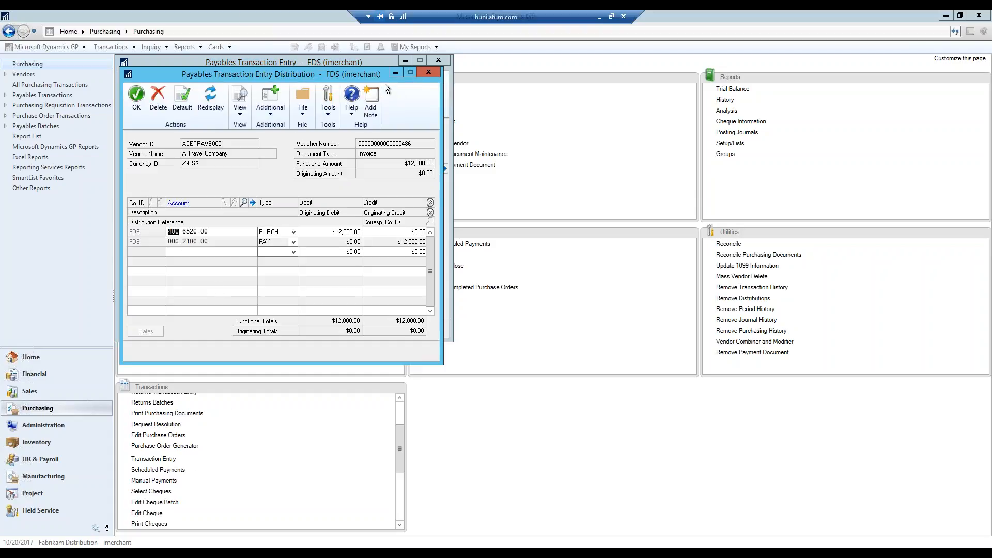
pyautogui.moveTo(231, 72); pyautogui.dragTo(553, 79)
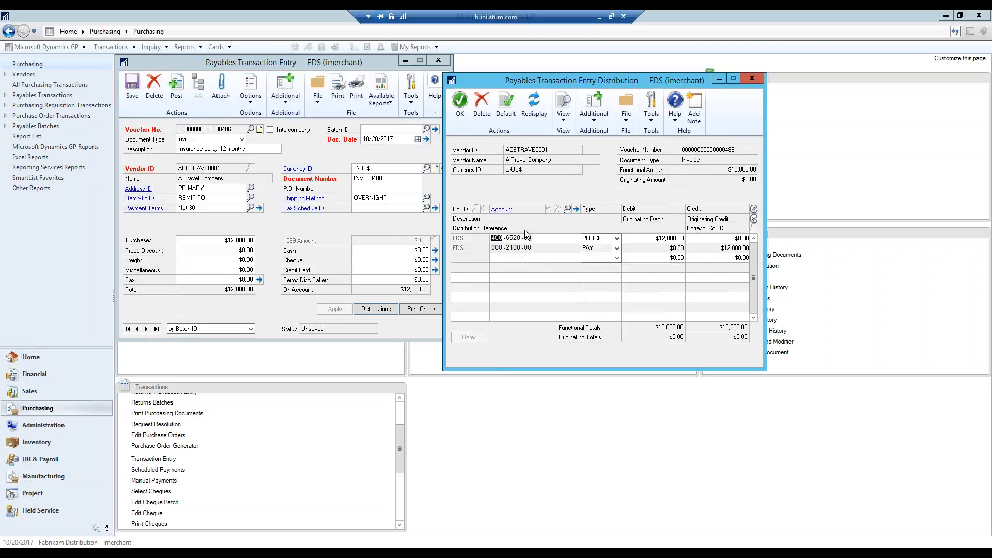
pyautogui.click(755, 220)
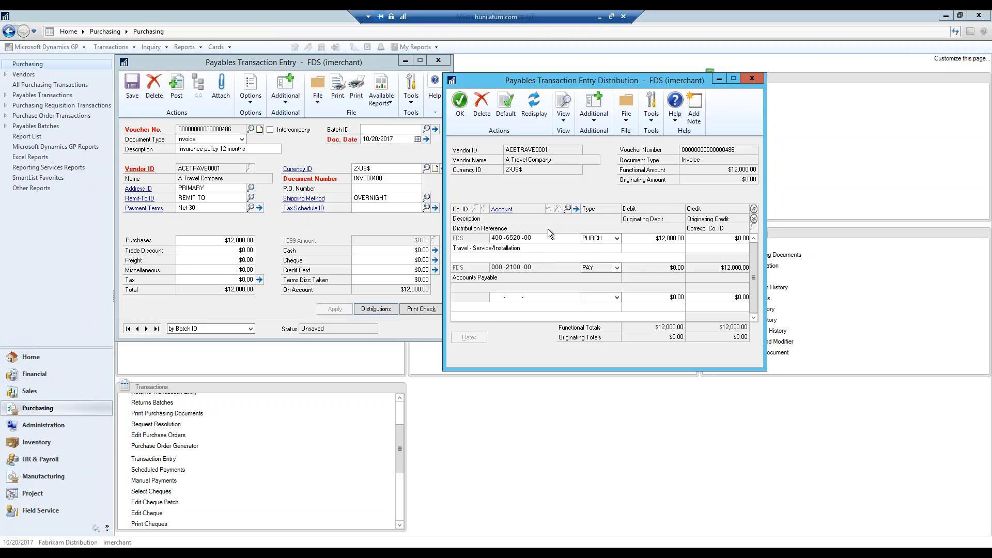
# Step: Try to assign the PREPAID INSURANCE deferral profile to the 400-6520-00 purchase distribution
pyautogui.click(599, 112)
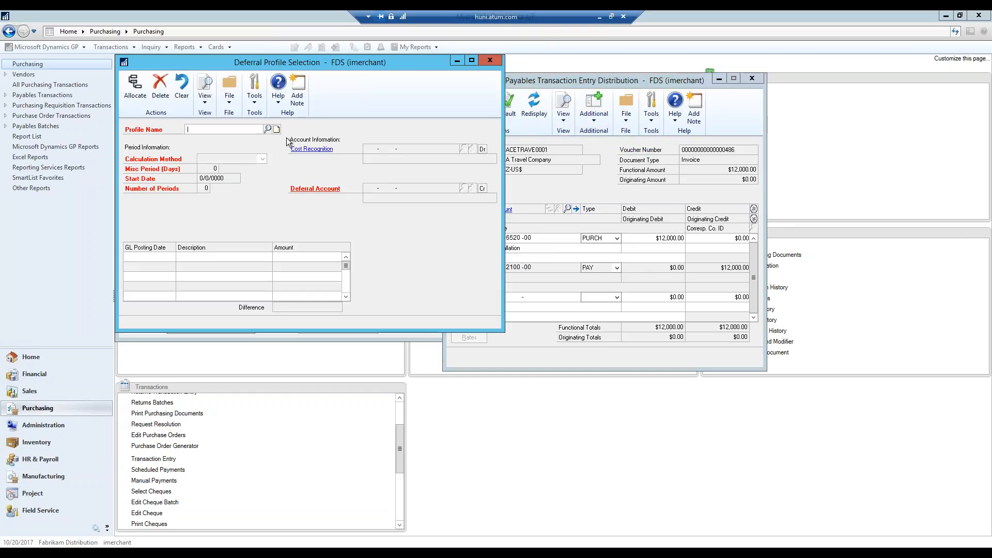
pyautogui.click(268, 129)
pyautogui.doubleClick(151, 142)
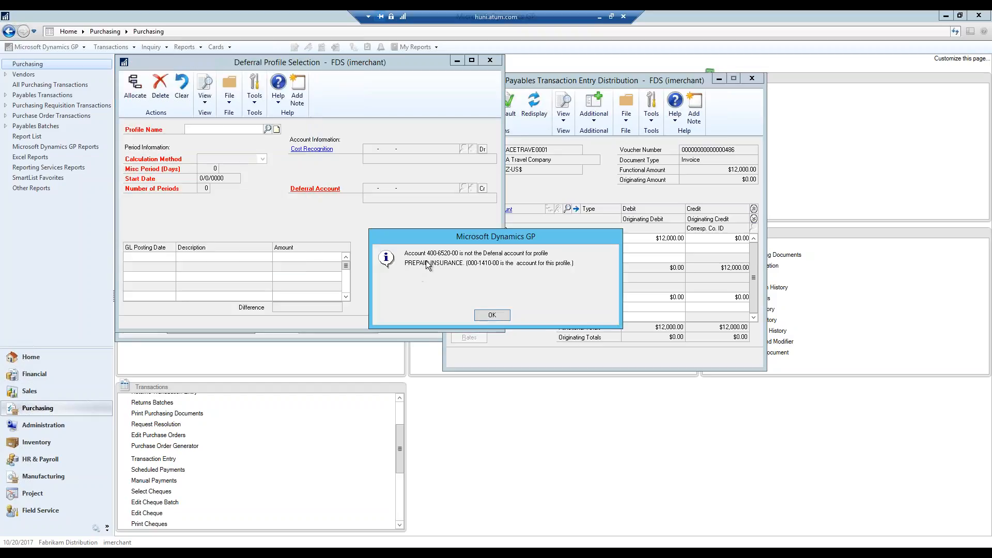
pyautogui.click(491, 314)
pyautogui.click(498, 64)
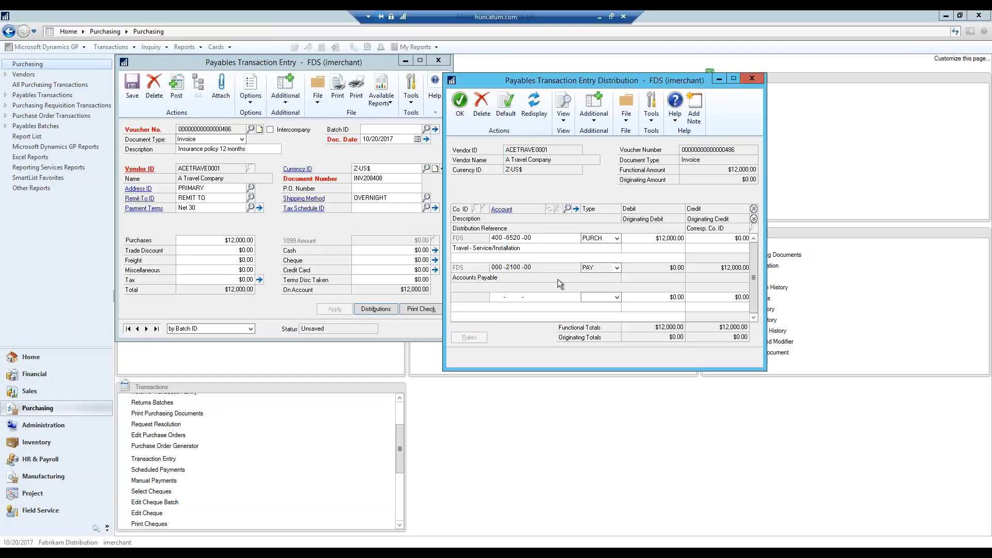
# Step: Change the PURCH distribution's account to 000-1410-00
pyautogui.doubleClick(495, 237)
pyautogui.write('000 -1410')
pyautogui.press('Tab')
pyautogui.press('Tab')
pyautogui.press('Tab')
pyautogui.press('Tab')
# Step: Assign the PREPAID INSURANCE deferral profile to the purchase distribution and enlarge its window to show every posting date
pyautogui.click(593, 108)
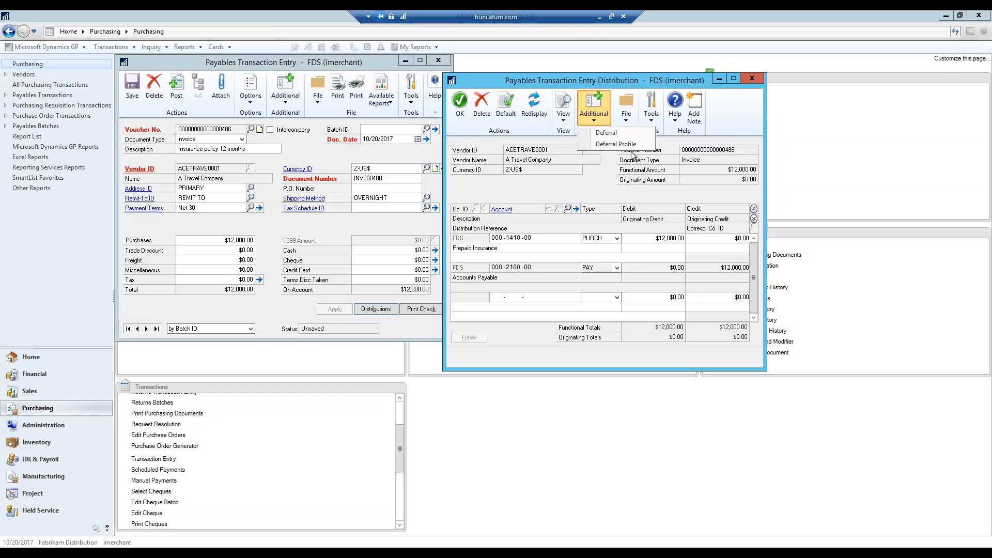
pyautogui.click(609, 146)
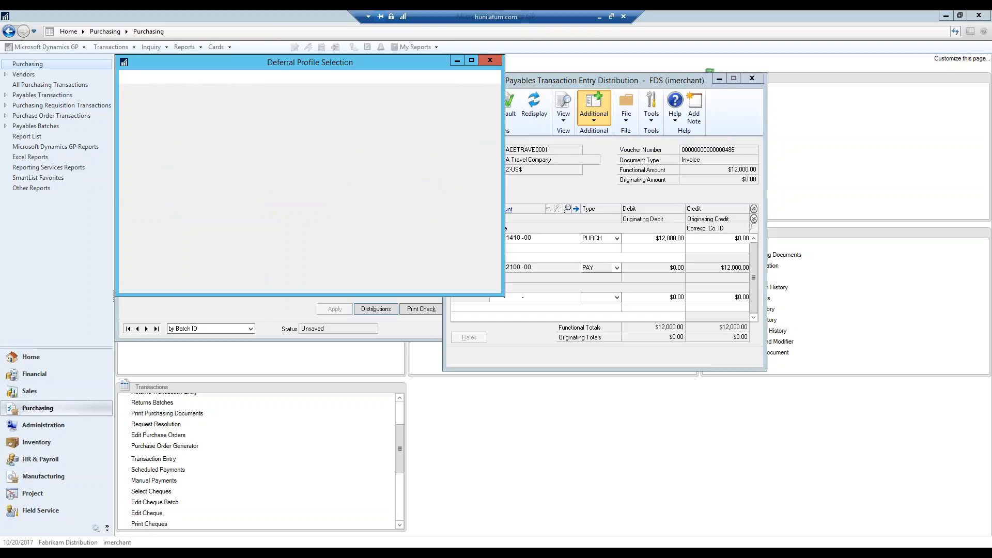
pyautogui.click(267, 128)
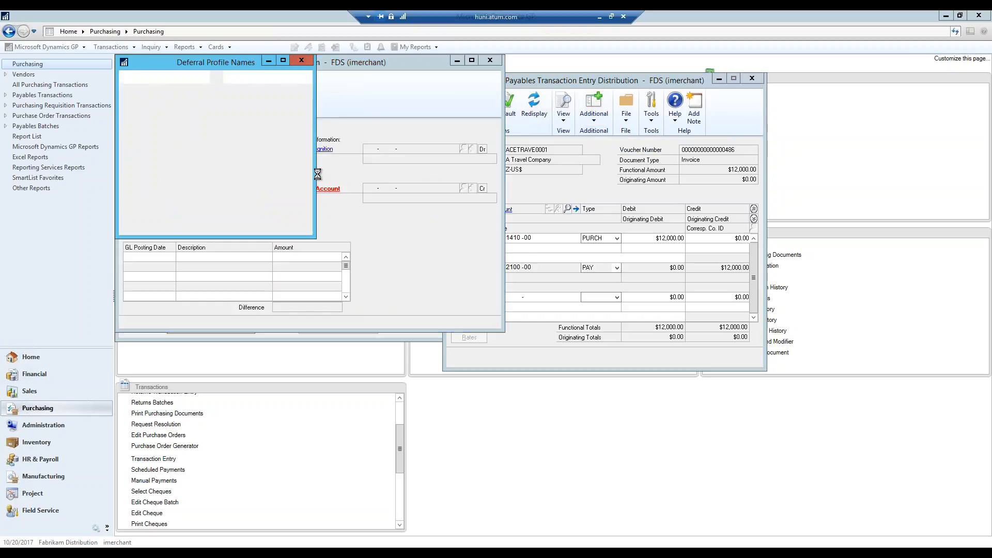
pyautogui.doubleClick(184, 142)
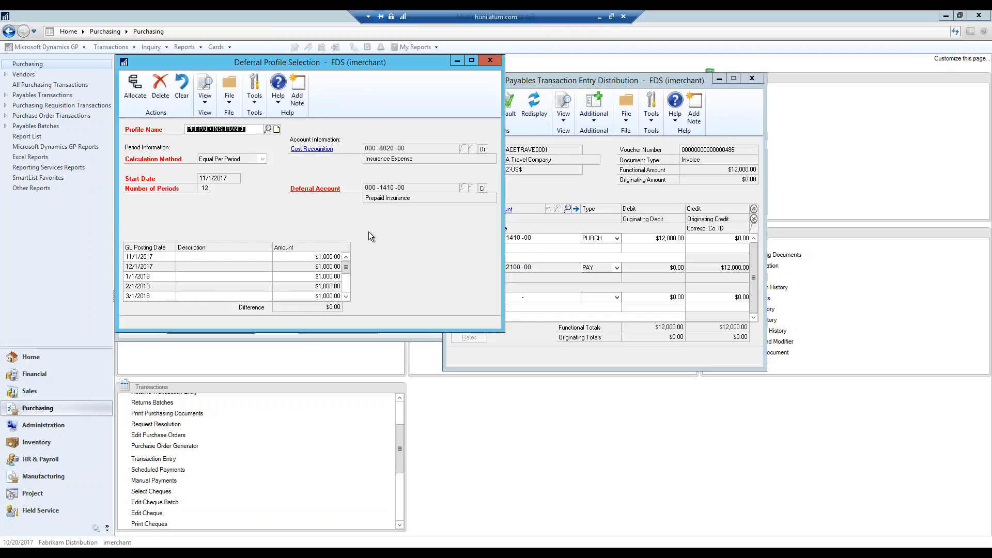
pyautogui.moveTo(413, 62); pyautogui.dragTo(885, 166)
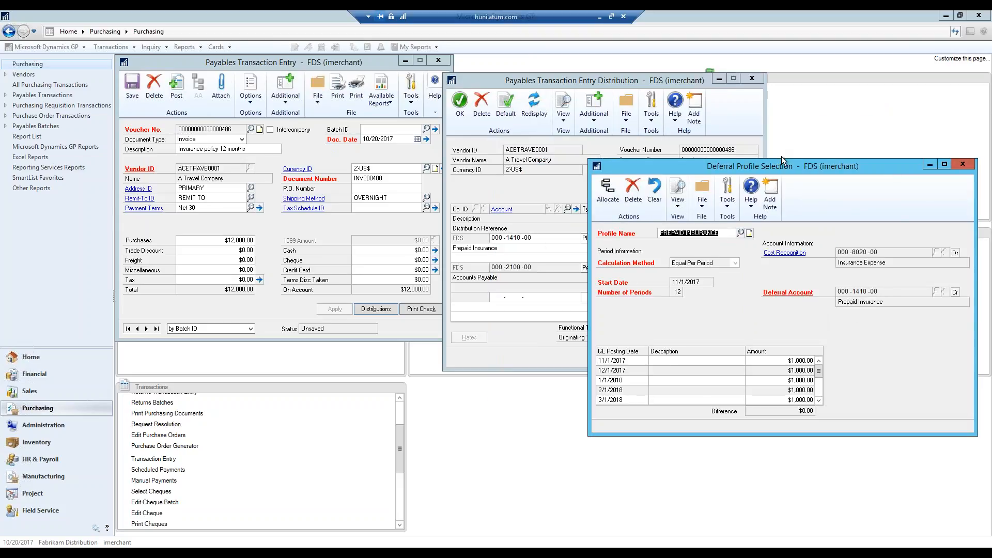
pyautogui.moveTo(767, 166); pyautogui.dragTo(401, 143)
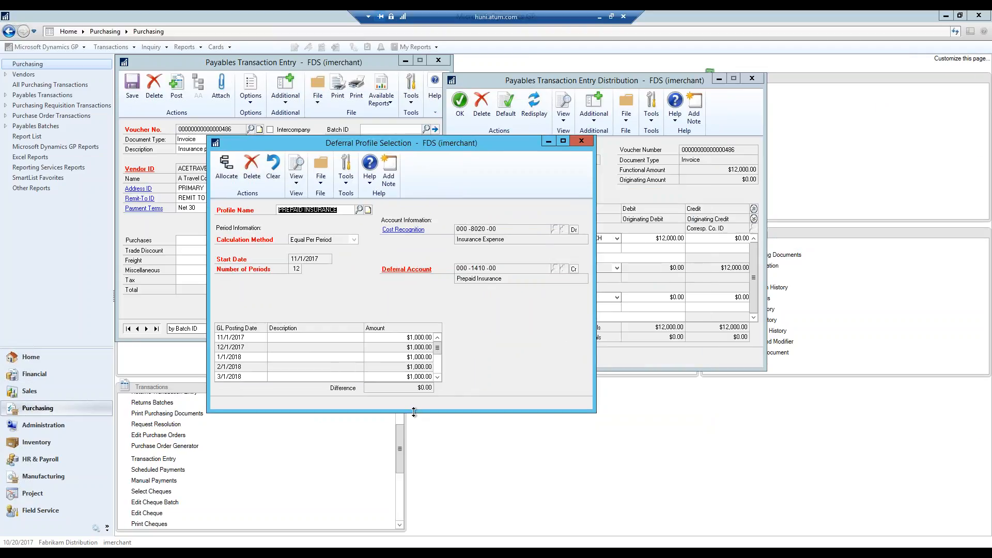
pyautogui.moveTo(412, 412); pyautogui.dragTo(412, 549)
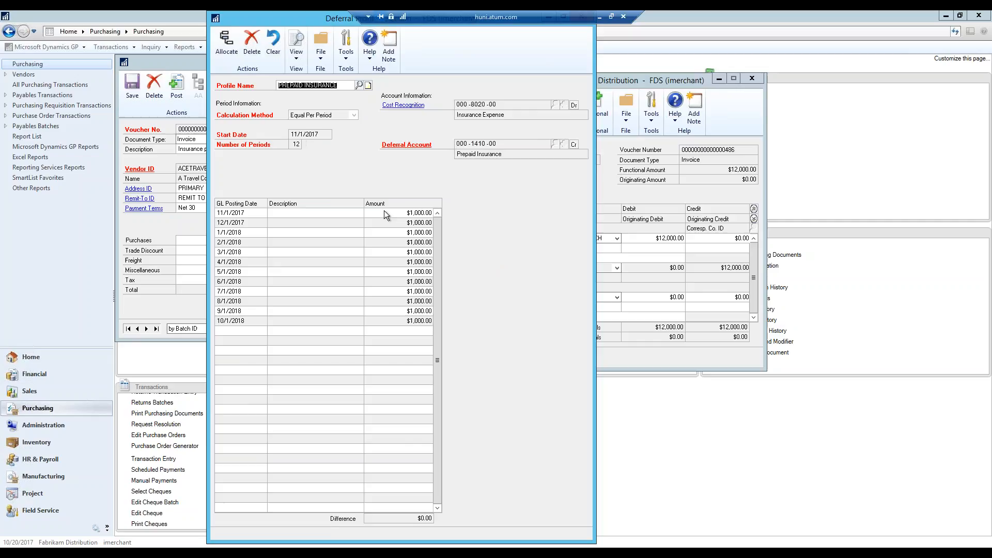
# Step: Enter "Monthly Insurance premium" as the description of the 11/1/2017 deferral line and close the profile selection
pyautogui.click(321, 214)
pyautogui.write('M')
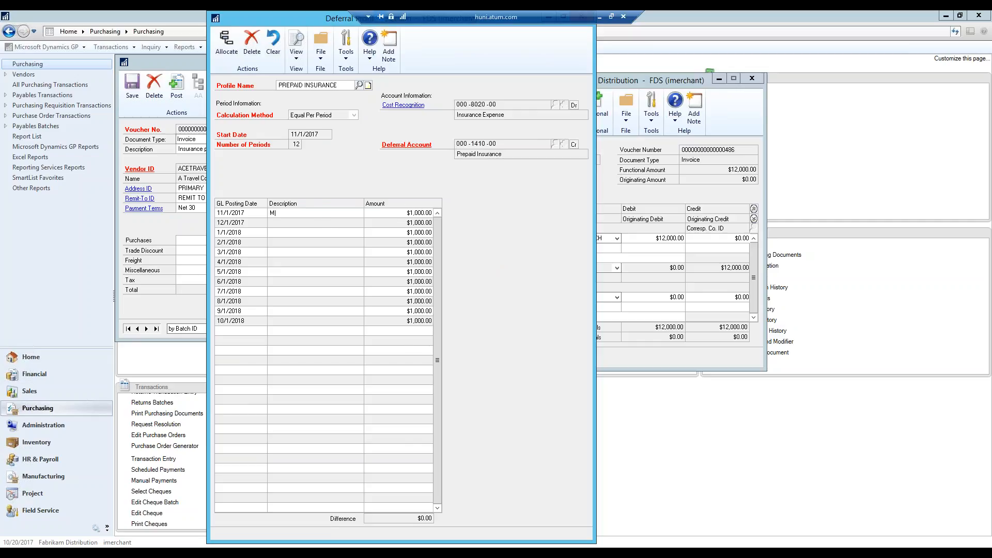
pyautogui.write('onthly Insurance prepmi')
pyautogui.hotkey('ctrl', 'w')
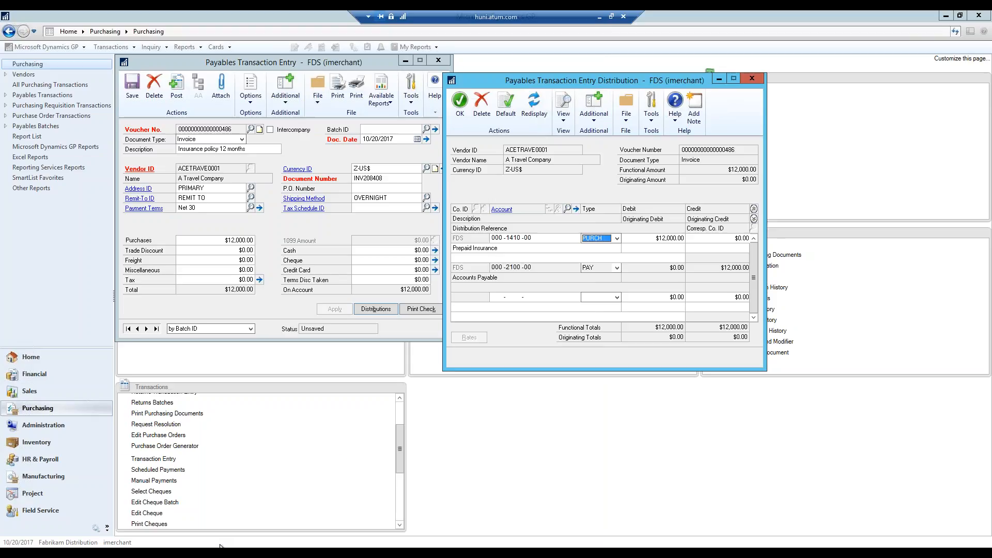
# Step: Reopen the purchase distribution's deferral profile with the full schedule in view and copy the 11/1/2017 line's description
pyautogui.moveTo(220, 546)
pyautogui.click(283, 495)
pyautogui.click(591, 110)
pyautogui.click(609, 148)
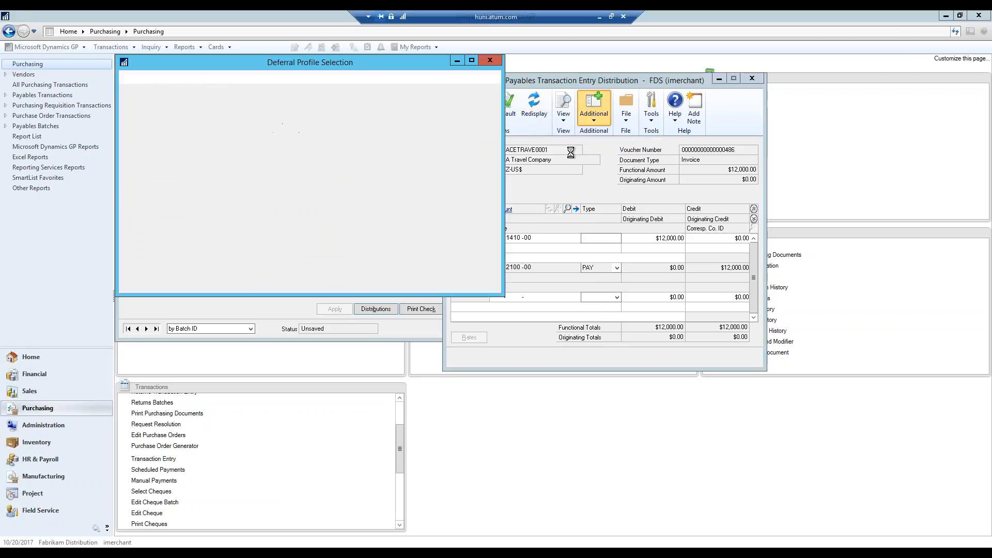
pyautogui.moveTo(342, 329); pyautogui.dragTo(342, 469)
pyautogui.click(246, 259)
pyautogui.hotkey('ctrl', 'c')
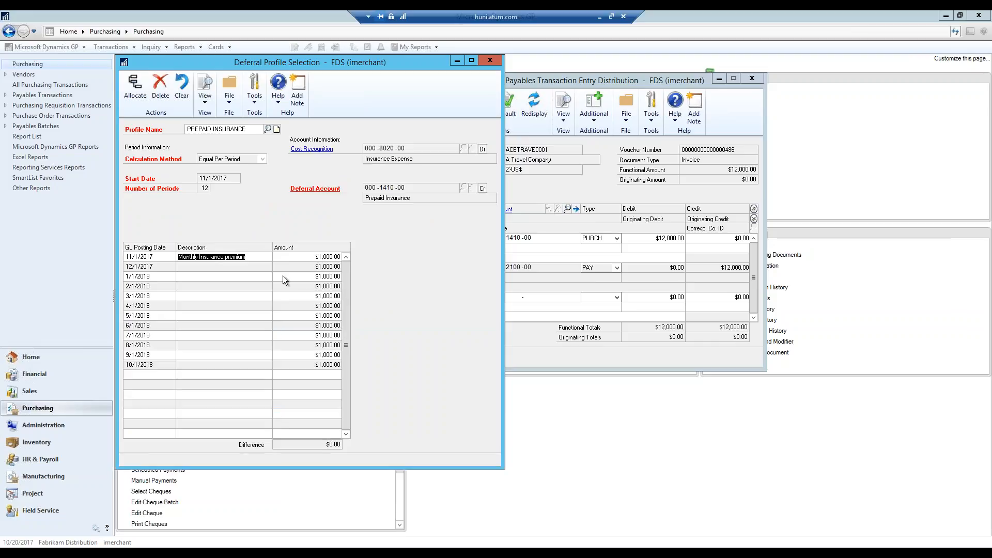
# Step: Paste the description "Monthly Insurance premium" into every remaining deferral line from 12/1/2017 to 10/1/2018
pyautogui.click(212, 268)
pyautogui.hotkey('ctrl', 'v')
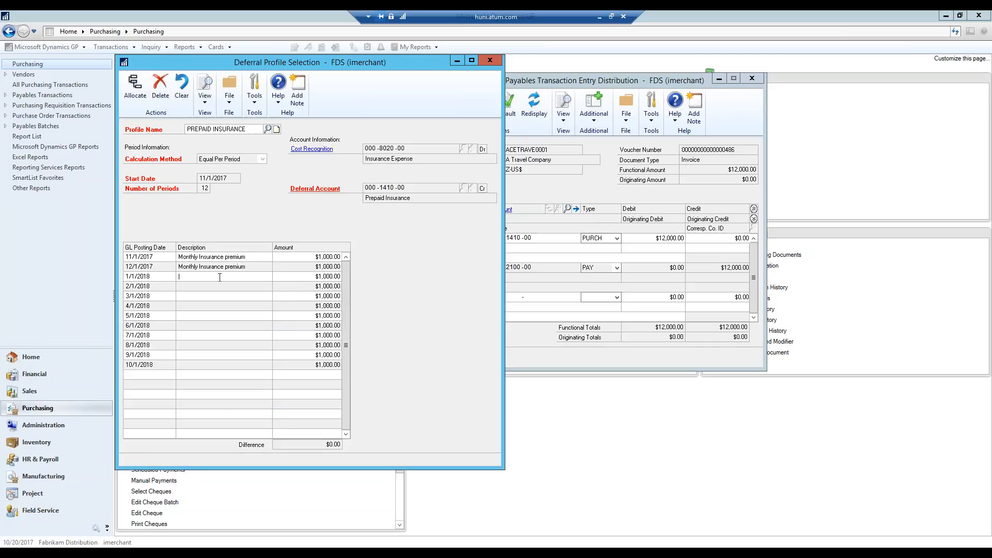
pyautogui.hotkey('ctrl', 'v')
pyautogui.hotkey('ctrl', 'v')
pyautogui.hotkey('ctrl', 'v')
pyautogui.press('Down')
pyautogui.hotkey('ctrl', 'v')
pyautogui.press('Down')
pyautogui.hotkey('ctrl', 'v')
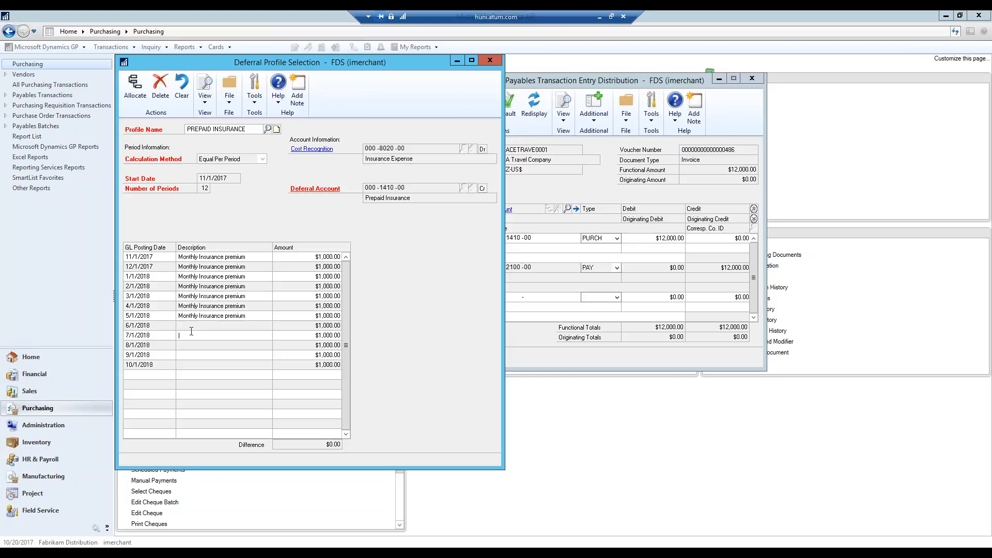
pyautogui.hotkey('ctrl', 'v')
pyautogui.hotkey('ctrl', 'v')
pyautogui.press('Down')
pyautogui.hotkey('ctrl', 'v')
pyautogui.press('Down')
pyautogui.hotkey('ctrl', 'v')
pyautogui.press('Down')
pyautogui.hotkey('ctrl', 'v')
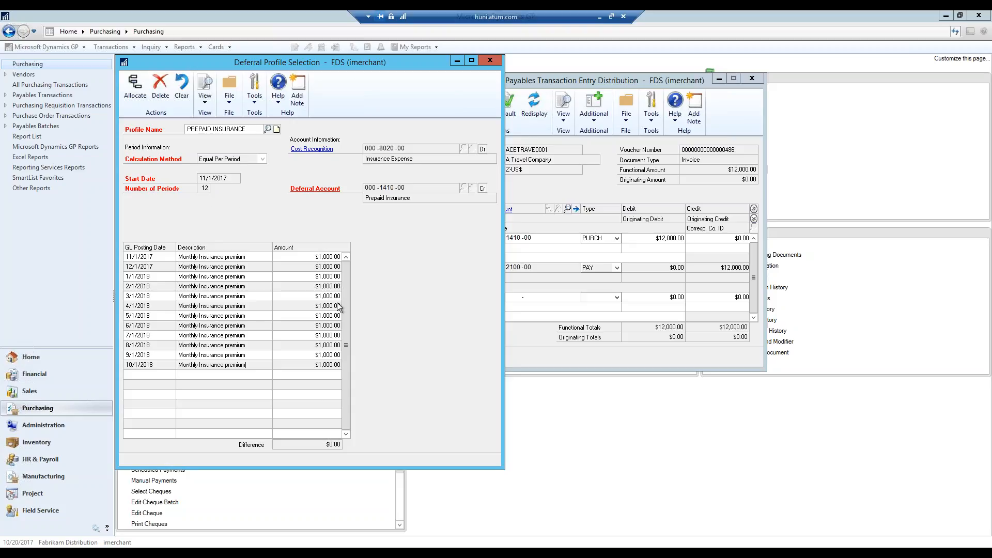
# Step: Close the deferral profile selection, declining to re-allocate the profile, and accept the invoice's distributions
pyautogui.moveTo(355, 67); pyautogui.dragTo(594, 58)
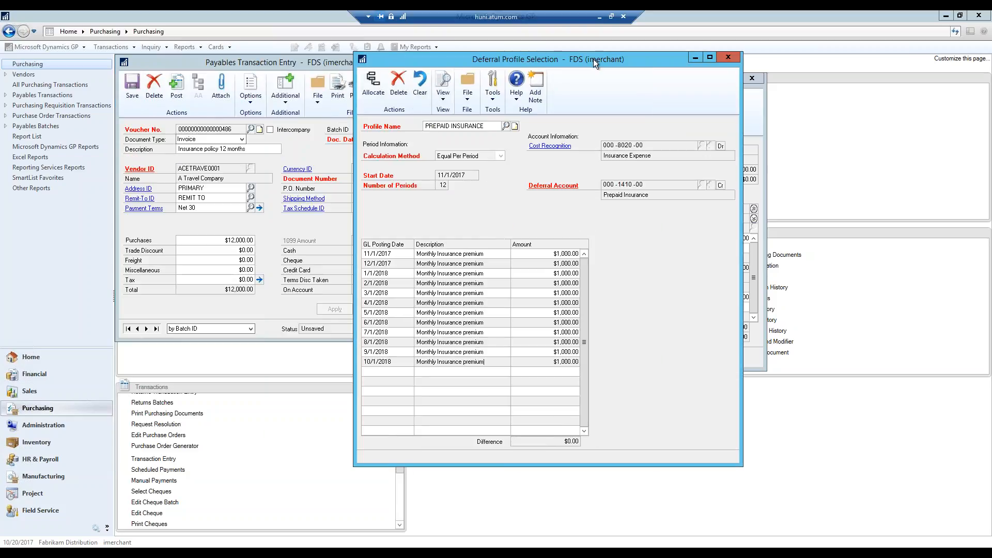
pyautogui.click(374, 86)
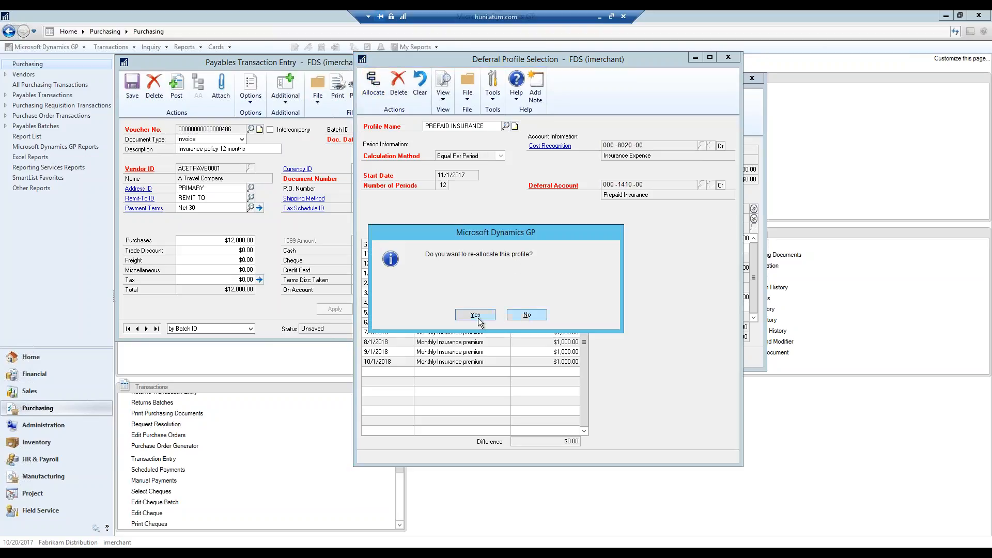
pyautogui.click(527, 314)
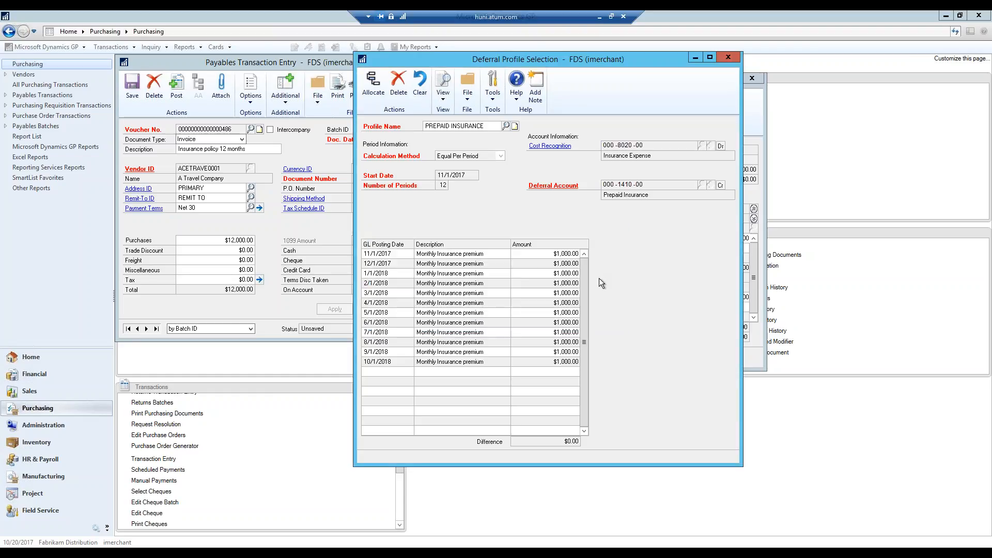
pyautogui.click(727, 57)
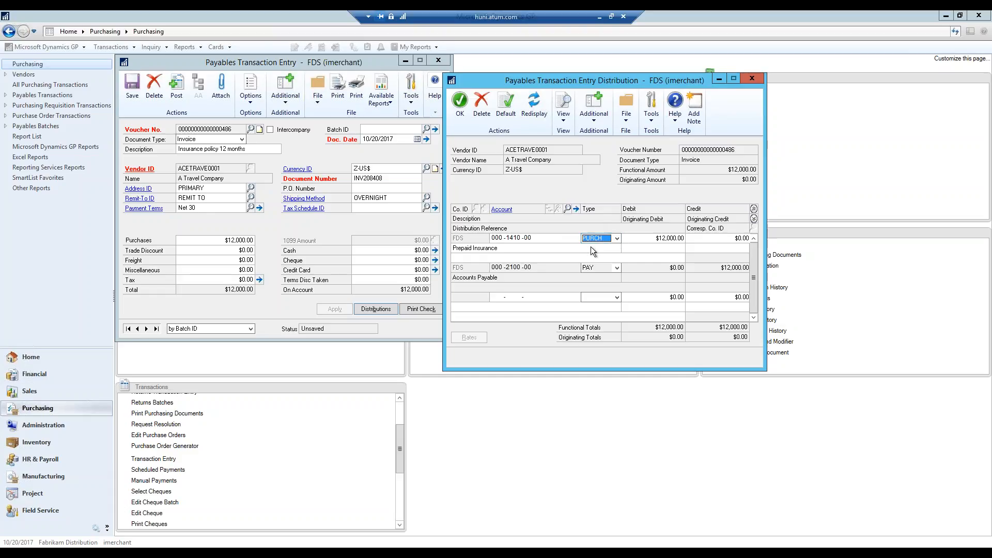
pyautogui.click(461, 108)
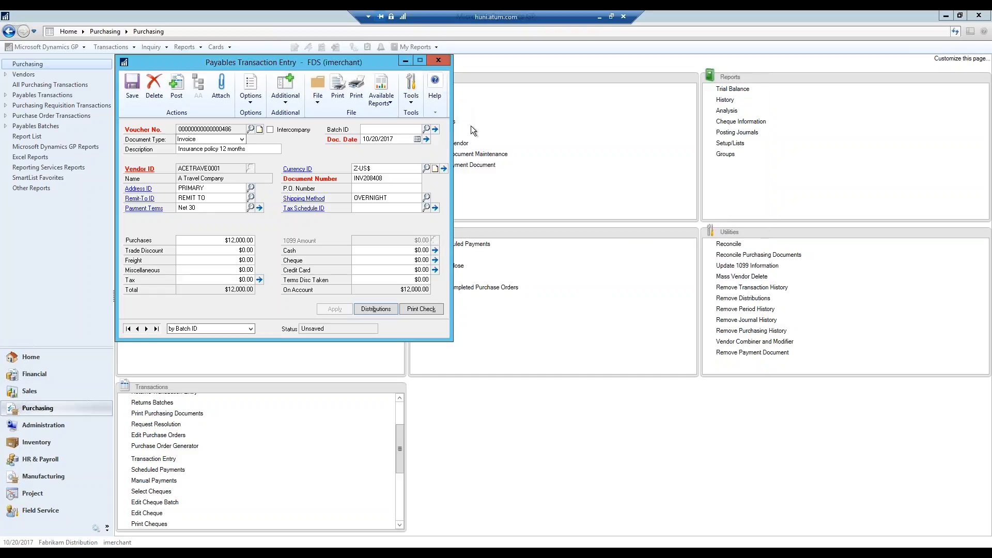
# Step: Post the insurance invoice and close Payables Transaction Entry
pyautogui.moveTo(317, 63); pyautogui.dragTo(469, 57)
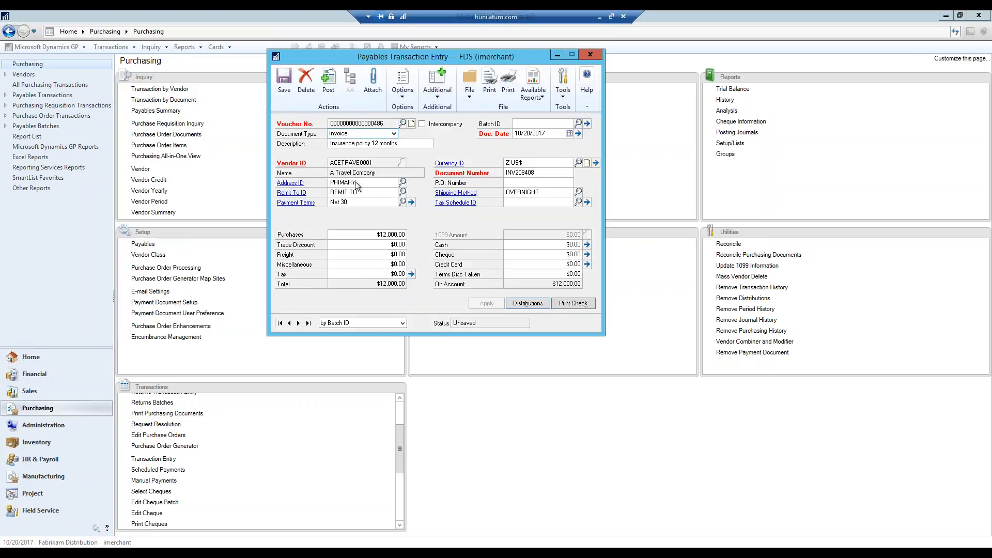
pyautogui.click(328, 91)
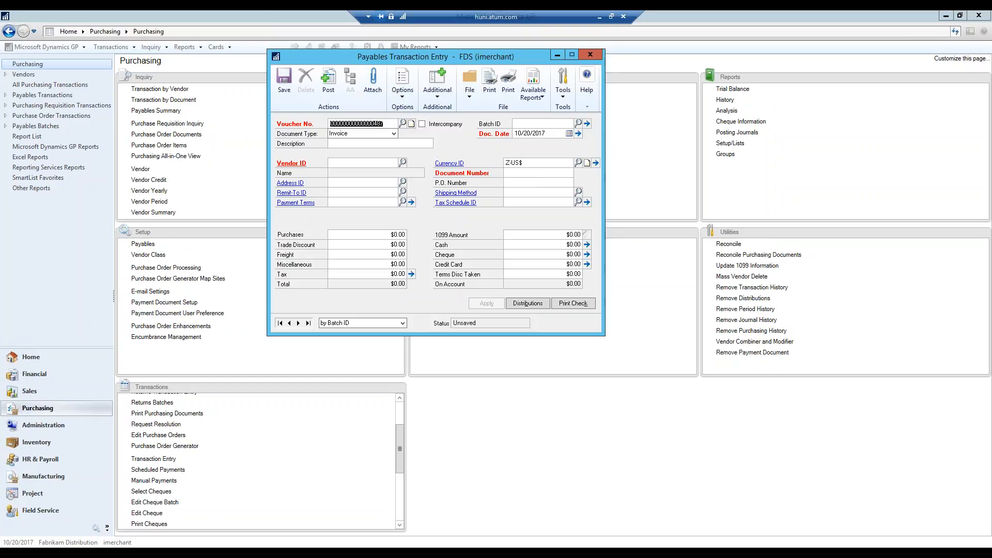
pyautogui.click(590, 55)
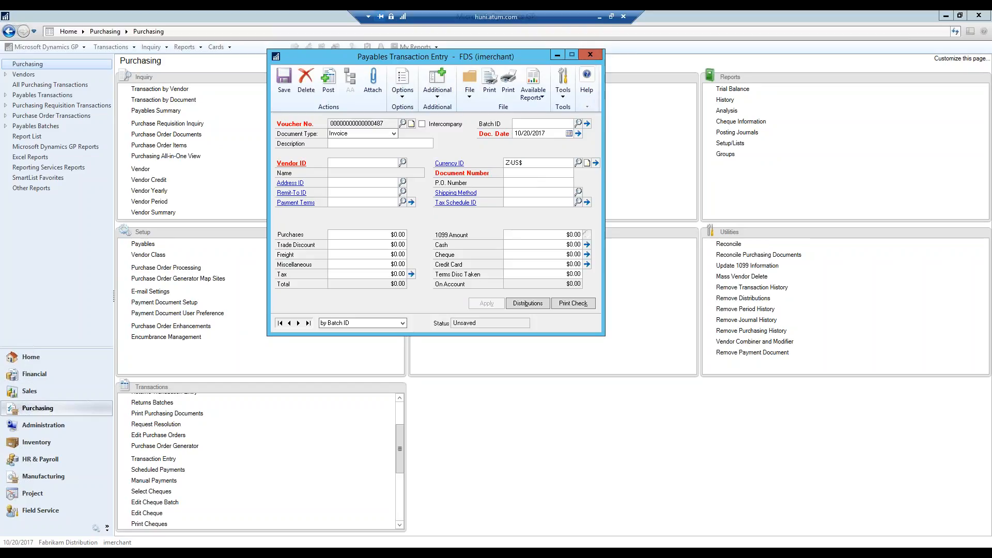
# Step: Review the PM Transaction Posting Journal through its general ledger distributions in an enlarged window, and close the report
pyautogui.moveTo(460, 214); pyautogui.dragTo(865, 243)
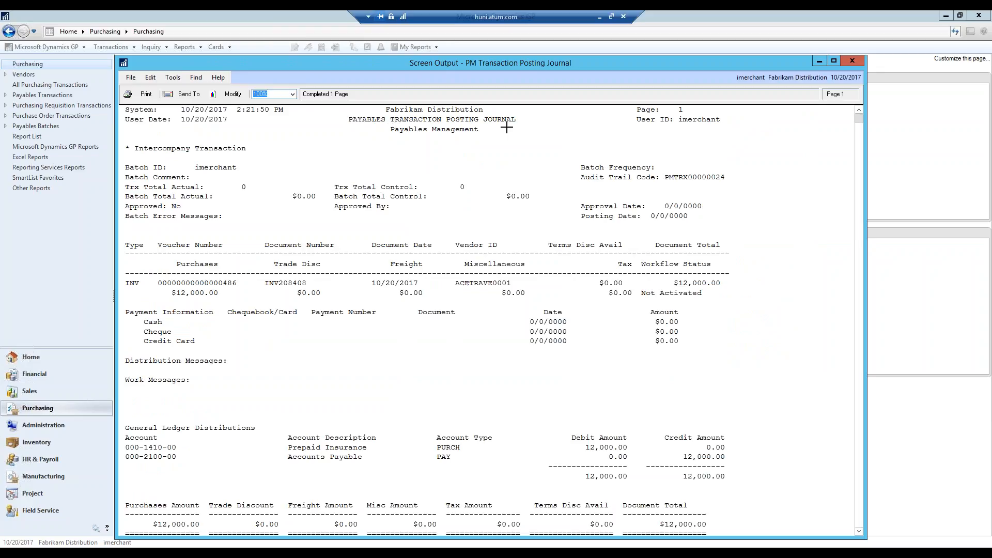
pyautogui.scroll(-5, 542, 351)
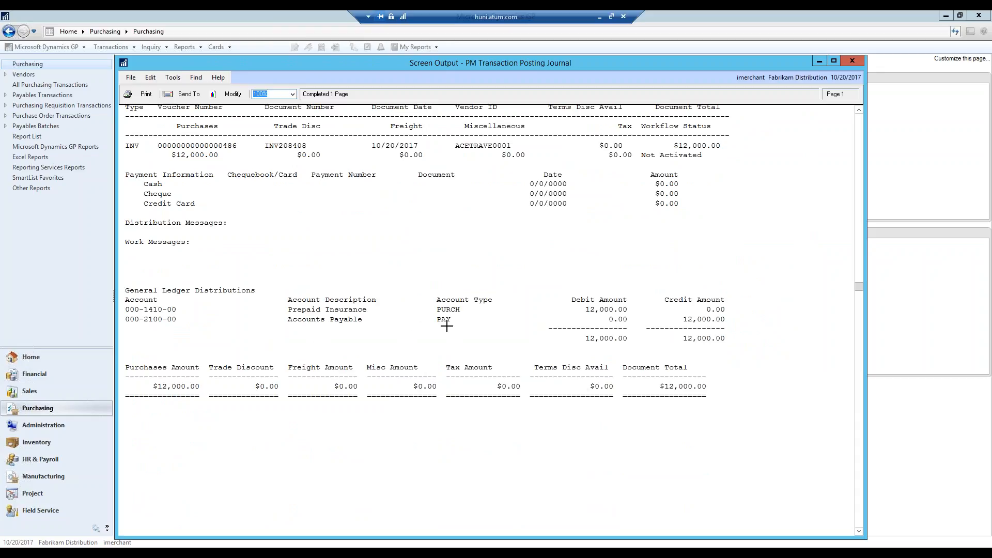
pyautogui.click(852, 61)
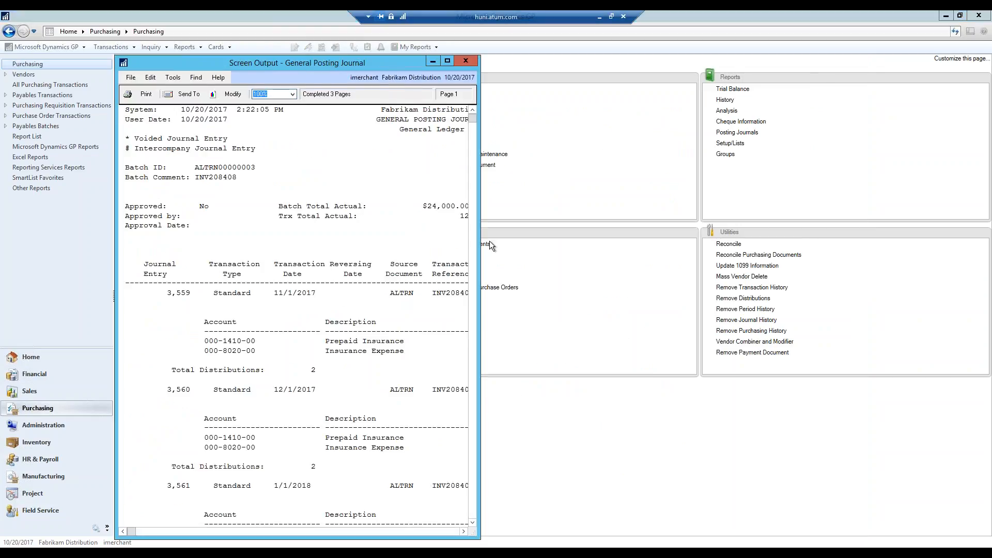
# Step: Widen the General Posting Journal window, review the deferral journal entries across all its pages, and close the report
pyautogui.moveTo(478, 239); pyautogui.dragTo(892, 250)
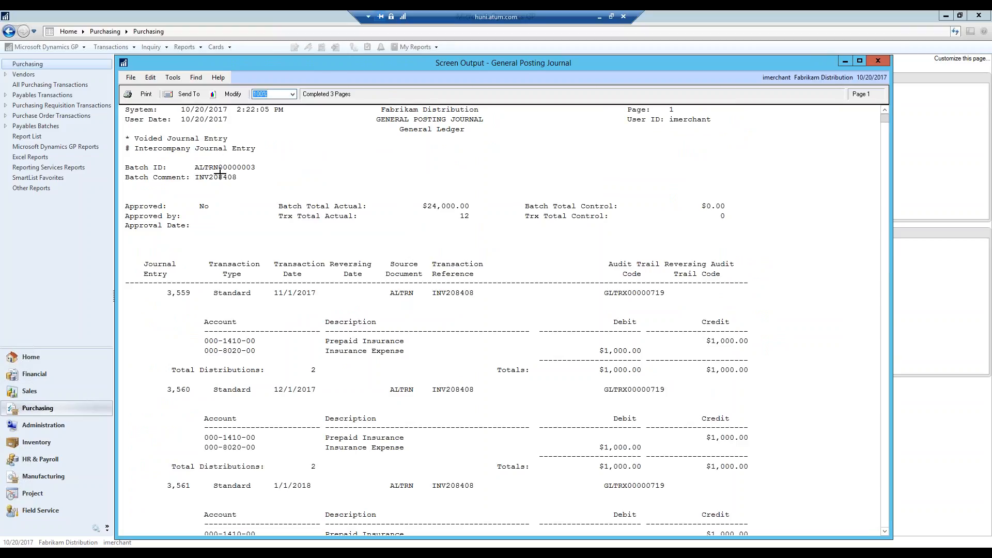
pyautogui.scroll(-1, 538, 281)
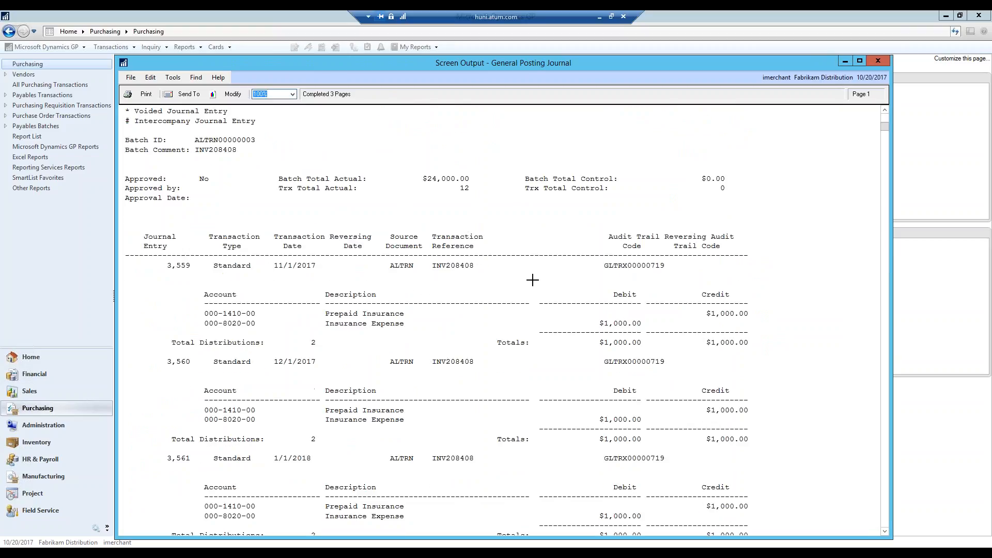
pyautogui.scroll(1, 531, 281)
pyautogui.scroll(-3, 320, 312)
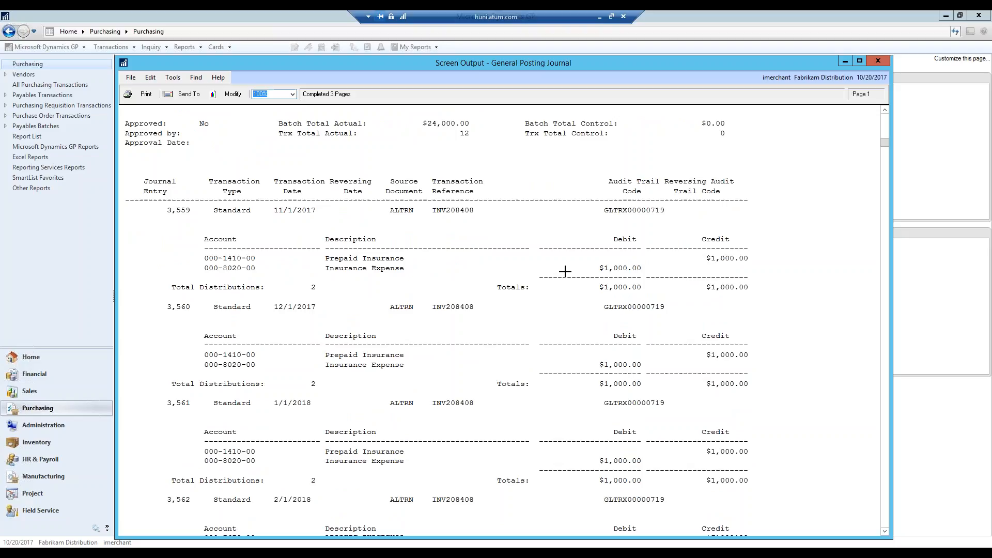
pyautogui.scroll(-5, 540, 309)
pyautogui.scroll(-10, 541, 309)
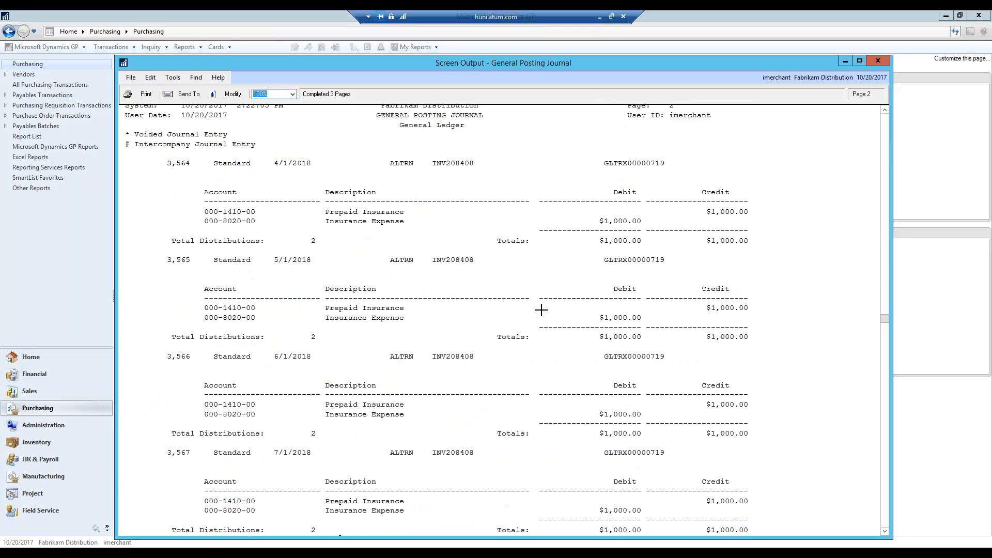
pyautogui.scroll(-8, 541, 309)
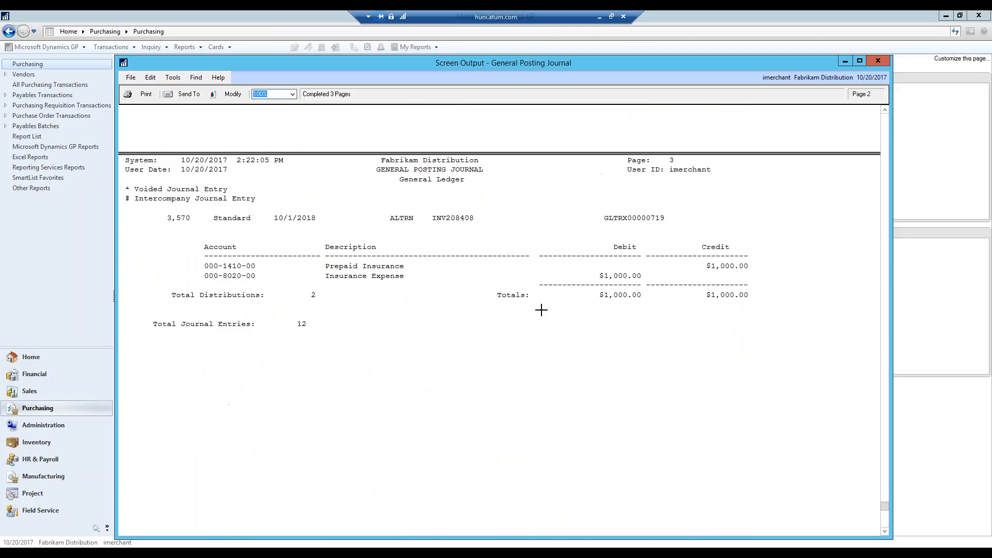
pyautogui.scroll(6, 537, 312)
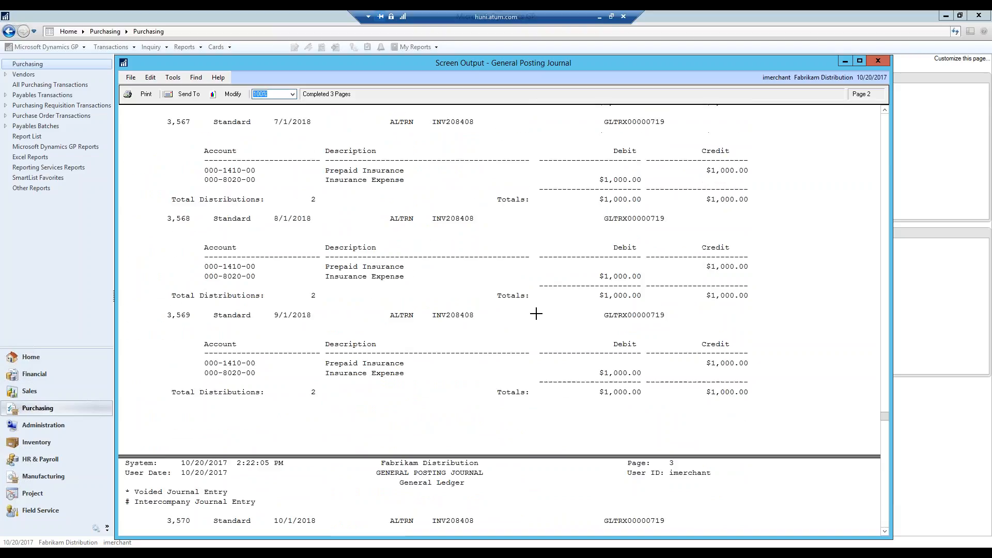
pyautogui.scroll(8, 536, 313)
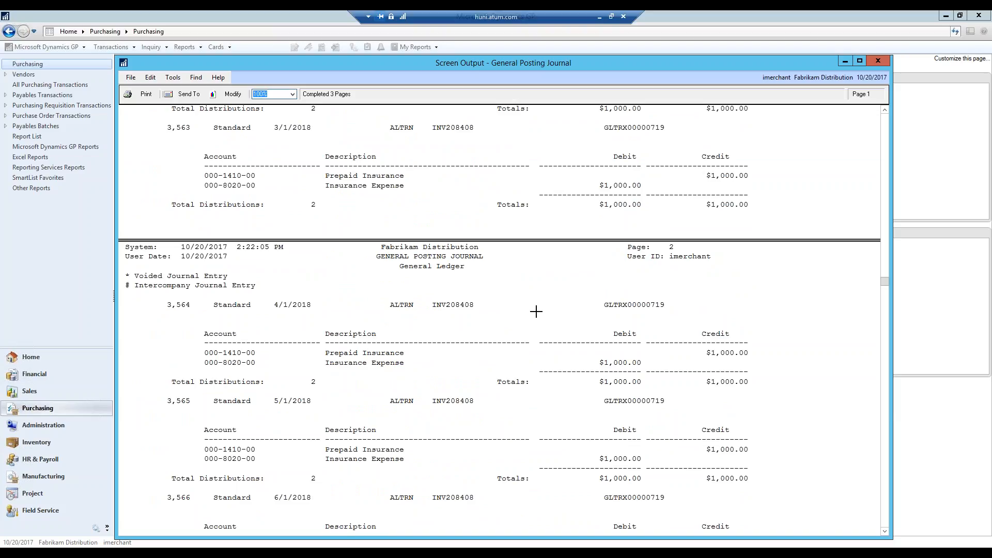
pyautogui.scroll(10, 536, 311)
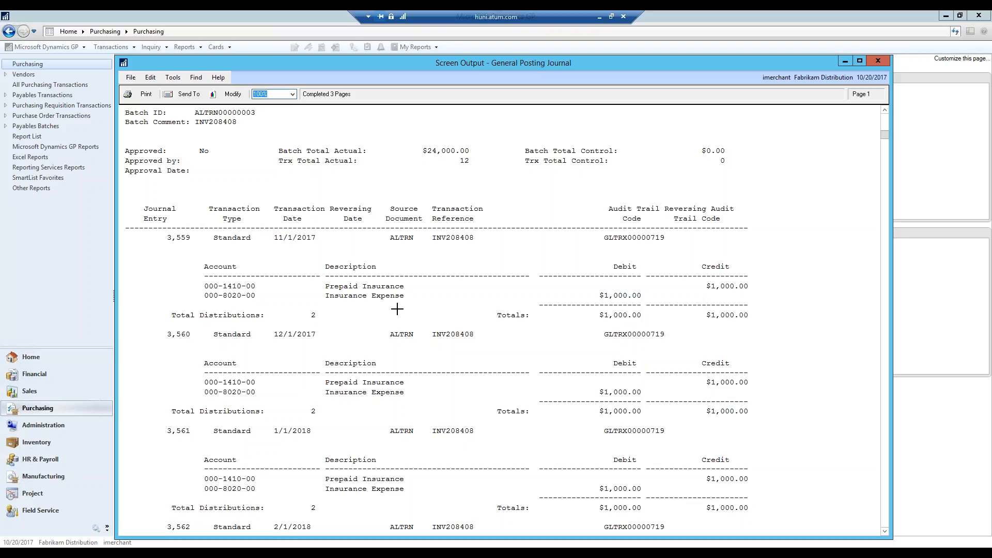
pyautogui.scroll(-1, 396, 309)
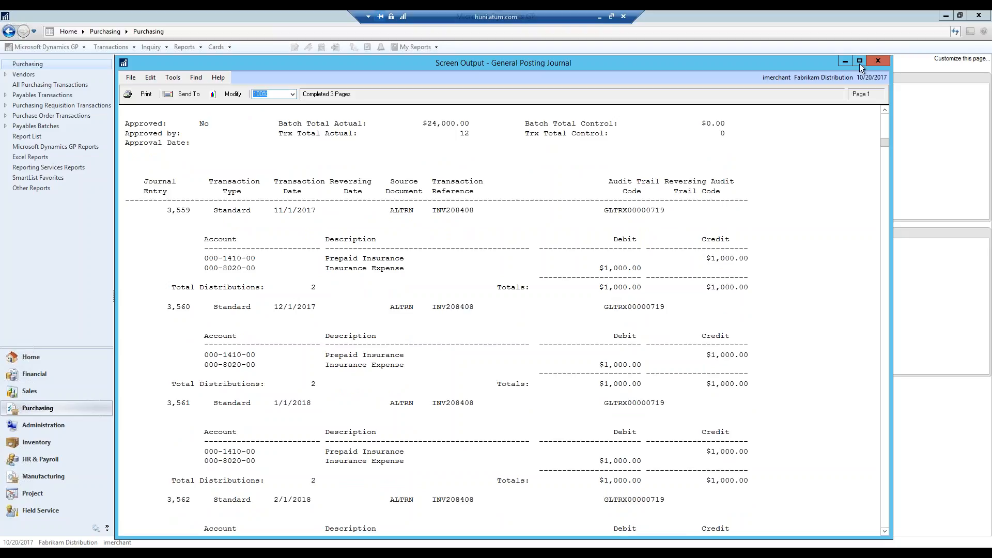
pyautogui.click(877, 58)
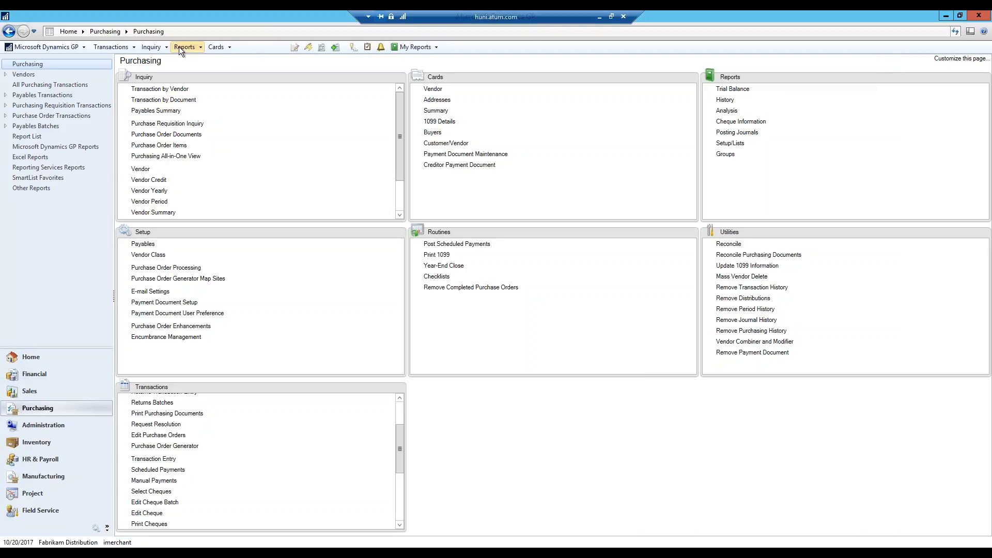
# Step: Open the financial Detail Inquiry for the Insurance Expense ledger account 000-8020-00
pyautogui.click(155, 46)
pyautogui.moveTo(170, 82)
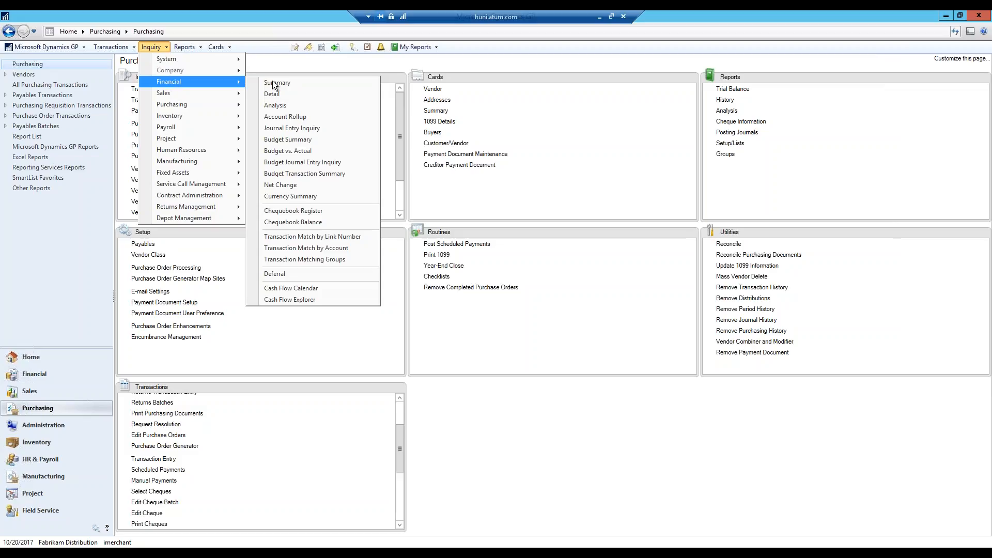
pyautogui.click(290, 96)
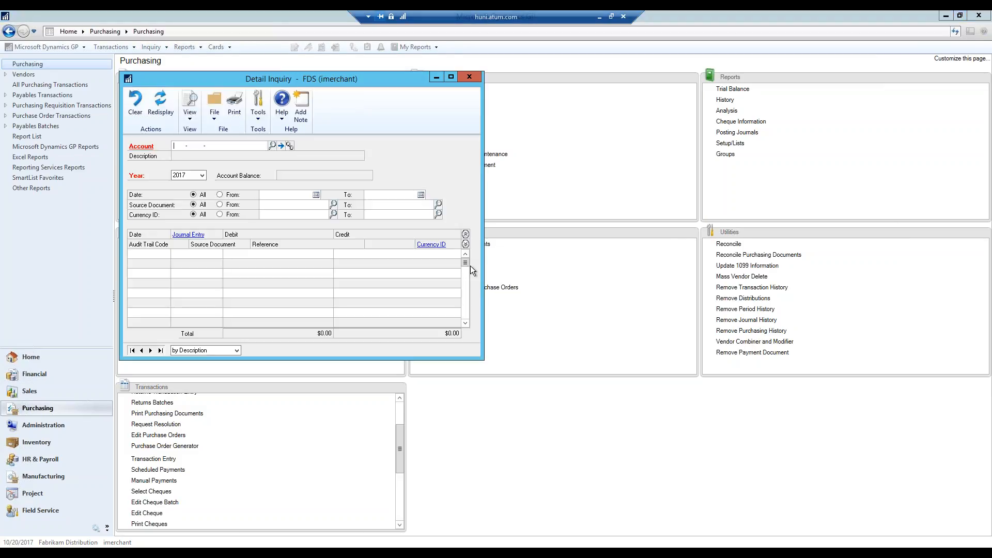
pyautogui.write('000 -8020 -00')
pyautogui.press('Tab')
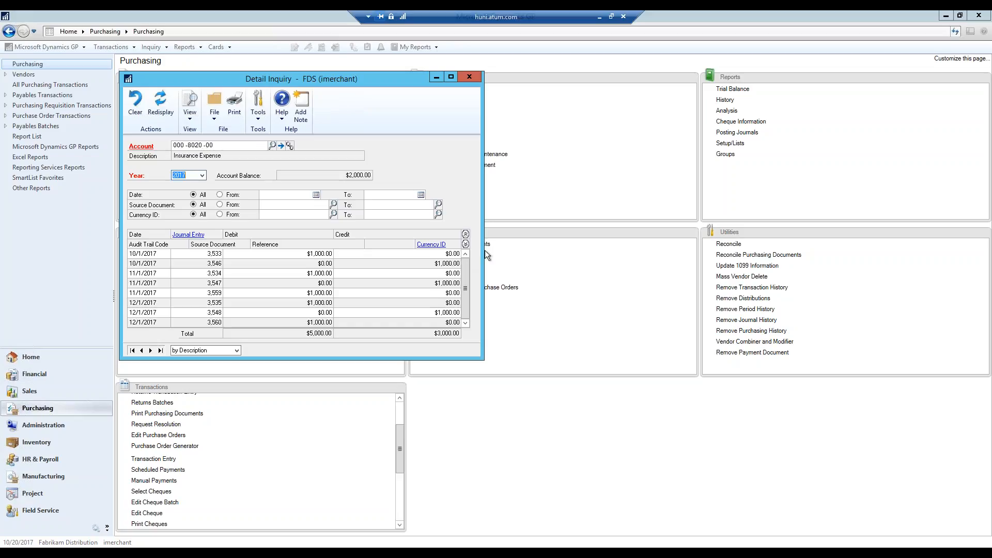
# Step: Restrict the Detail Inquiry to dates from 11/1/2017 to 11/30/2017 and redisplay the transactions
pyautogui.click(221, 194)
pyautogui.click(315, 194)
pyautogui.click(317, 209)
pyautogui.click(331, 263)
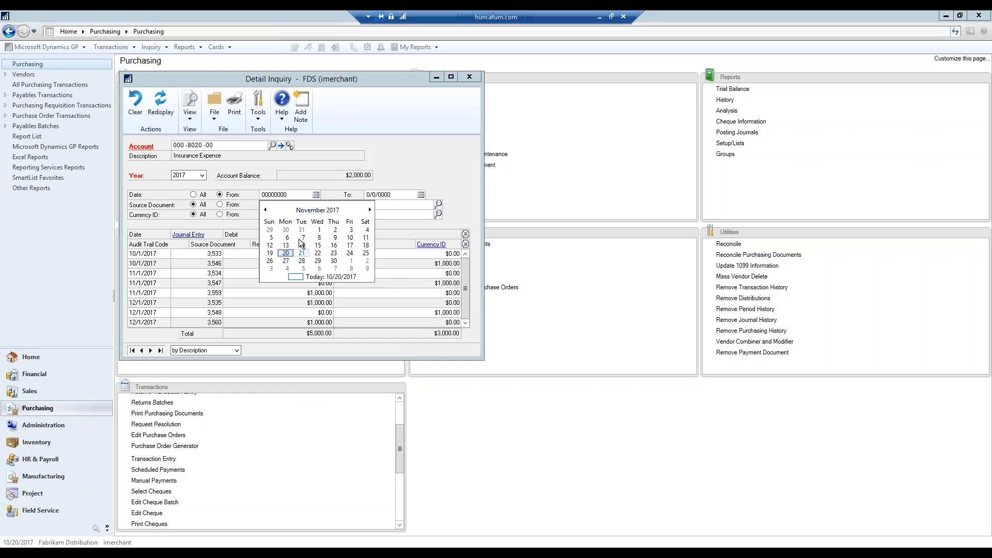
pyautogui.click(319, 230)
pyautogui.press('Tab')
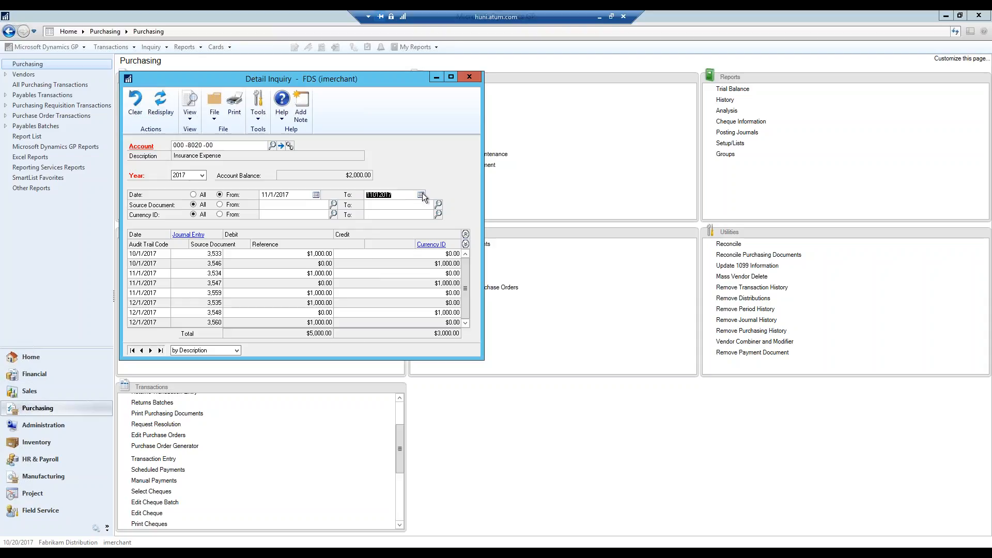
pyautogui.click(421, 195)
pyautogui.click(440, 268)
pyautogui.click(421, 195)
pyautogui.click(371, 210)
pyautogui.click(439, 261)
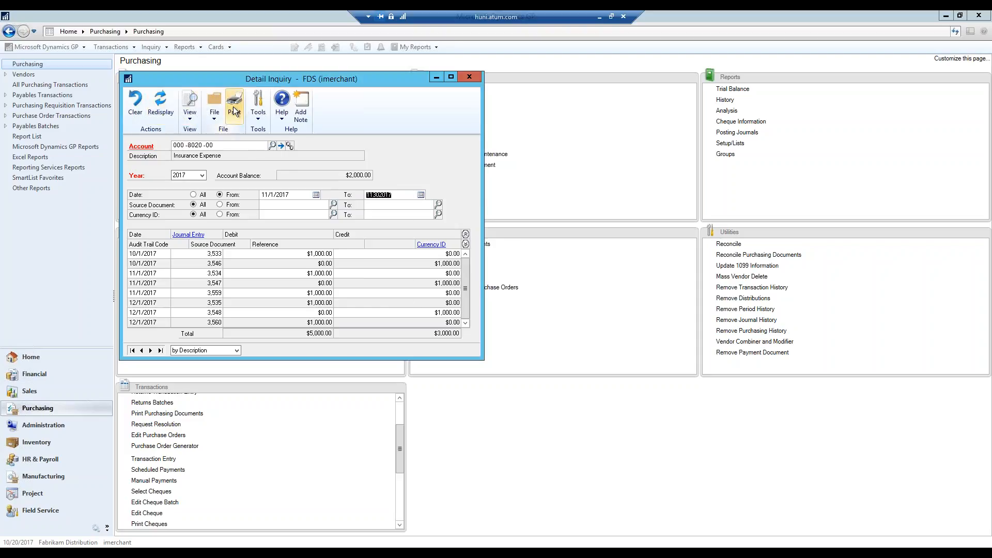
pyautogui.click(161, 103)
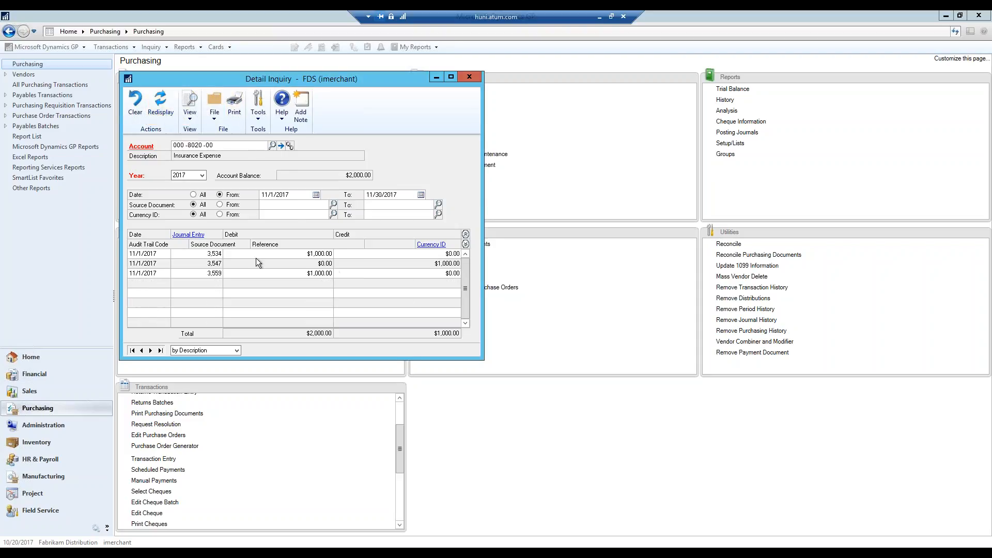
# Step: Open journal entry 3,559 from the inquiry and expand its lines to show the distribution reference
pyautogui.click(207, 274)
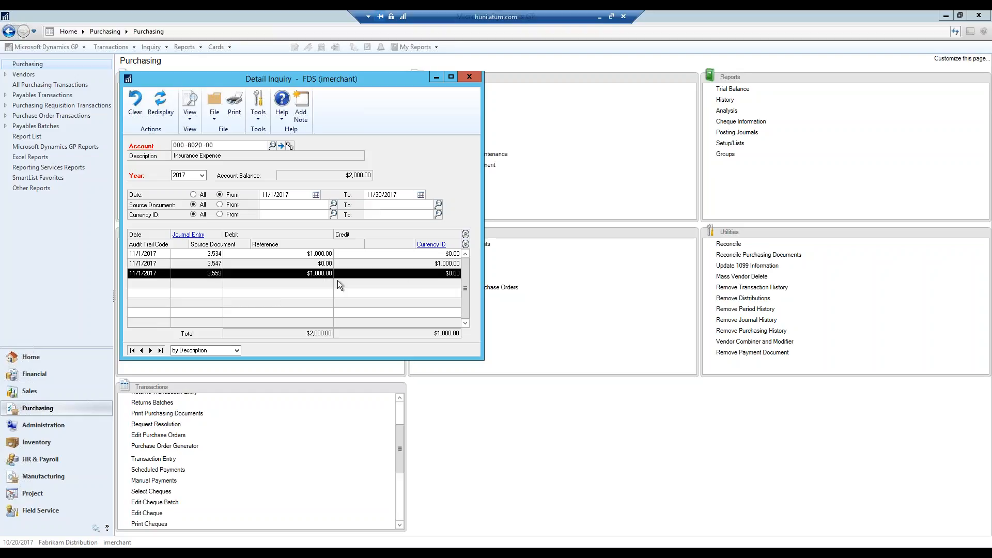
pyautogui.click(263, 264)
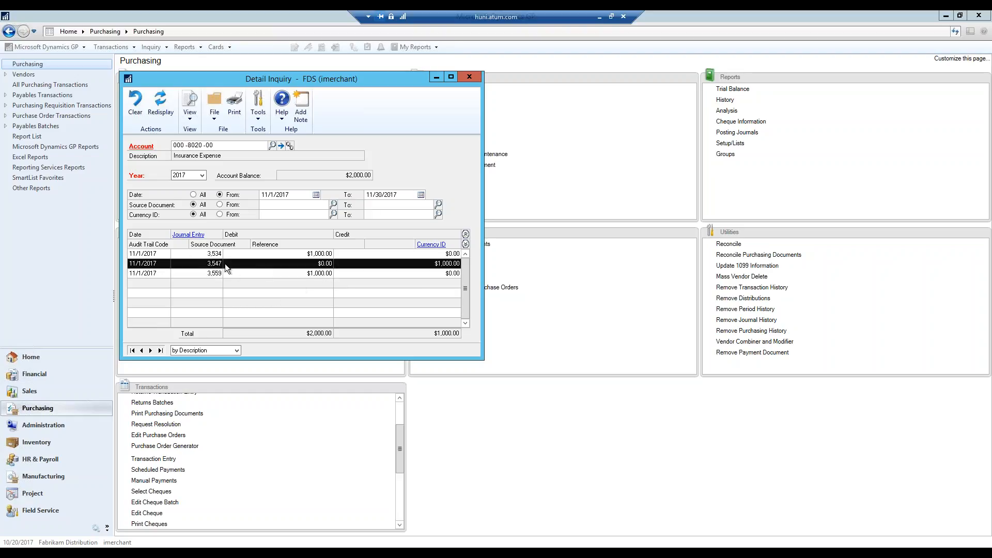
pyautogui.click(210, 274)
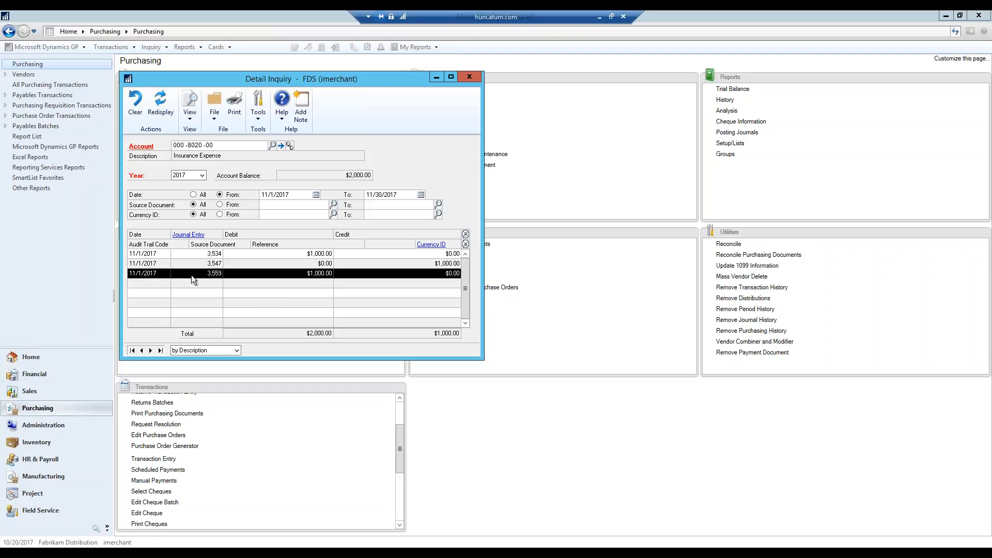
pyautogui.click(189, 235)
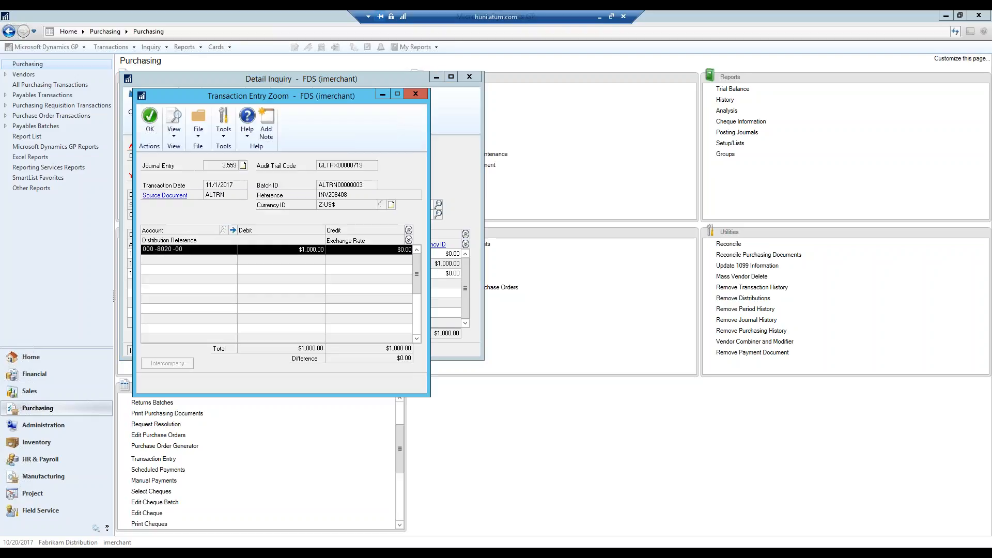
pyautogui.click(408, 240)
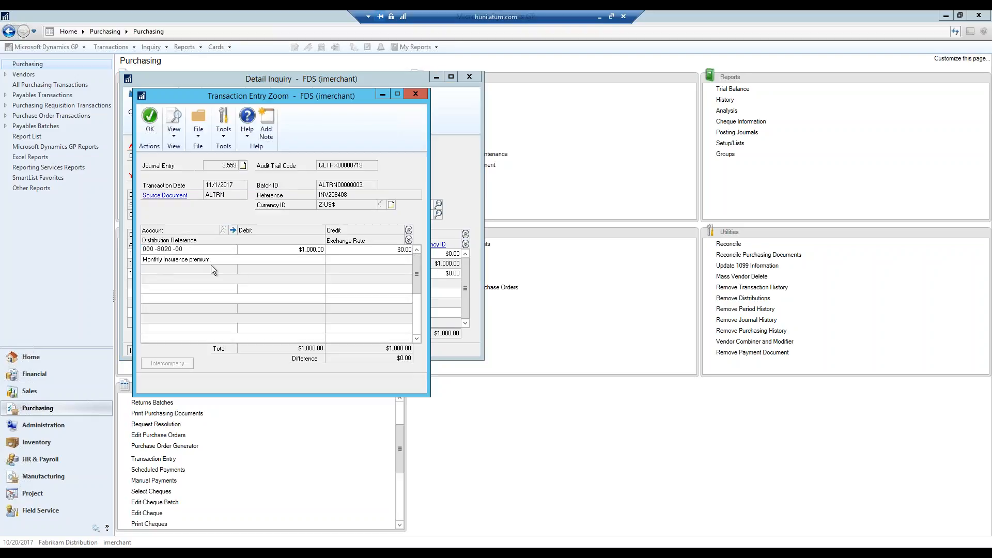
# Step: View the journal entry's source payables document, and close the zoom windows and the Detail Inquiry
pyautogui.click(172, 196)
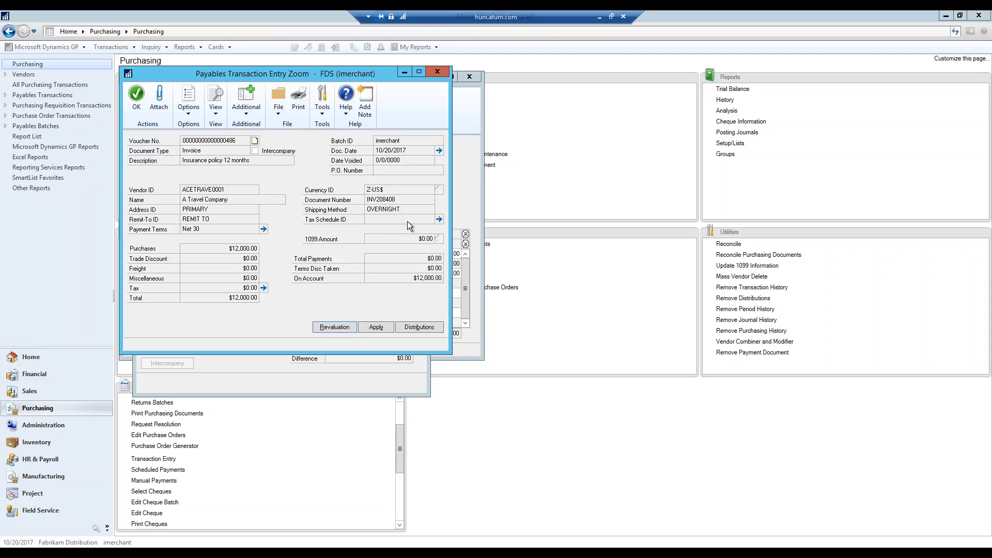
pyautogui.click(438, 72)
pyautogui.click(415, 93)
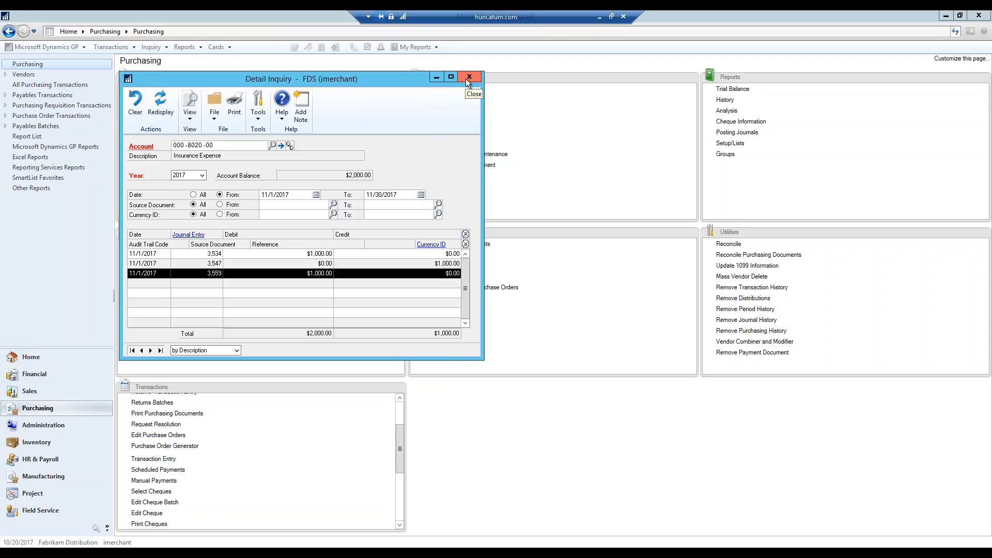
pyautogui.click(468, 79)
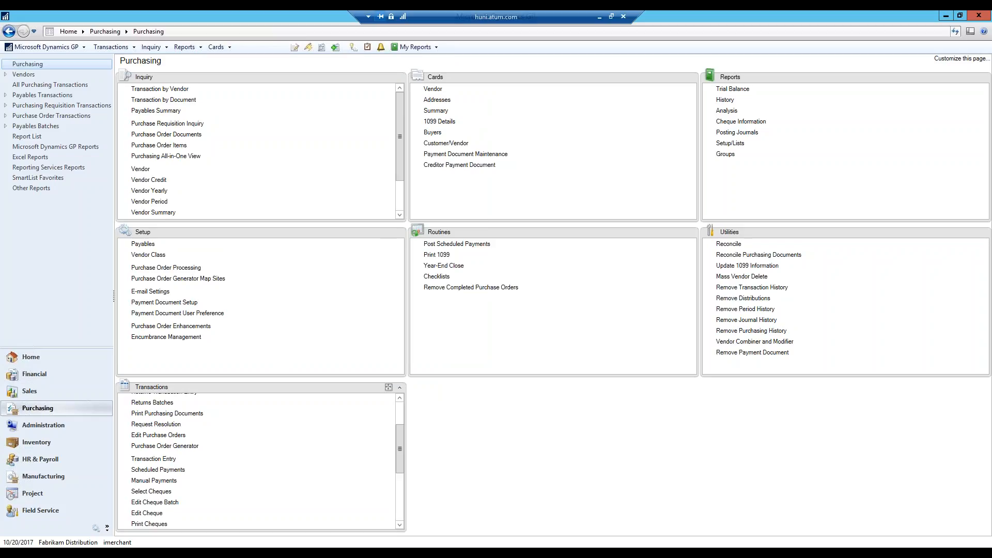
# Step: Open Deferral Profile Maintenance from the Financial setup and start a new profile named UNEARNED REVENUE
pyautogui.moveTo(398, 439); pyautogui.dragTo(398, 398)
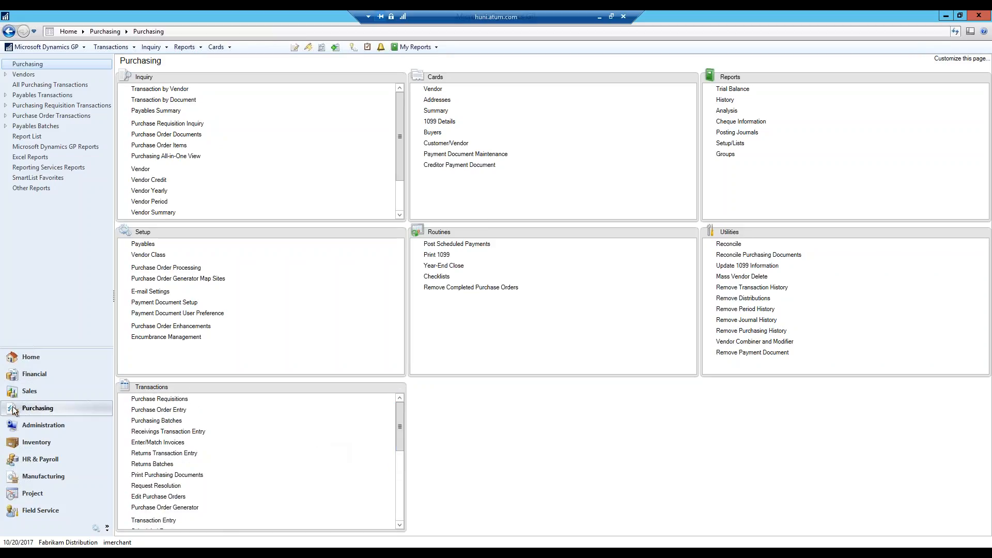
pyautogui.click(47, 373)
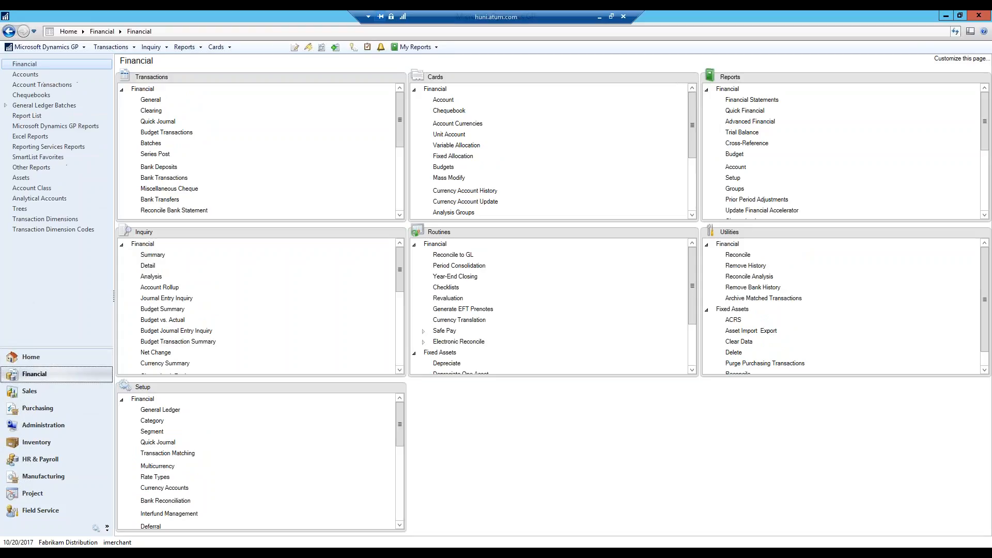
pyautogui.moveTo(400, 430); pyautogui.dragTo(394, 453)
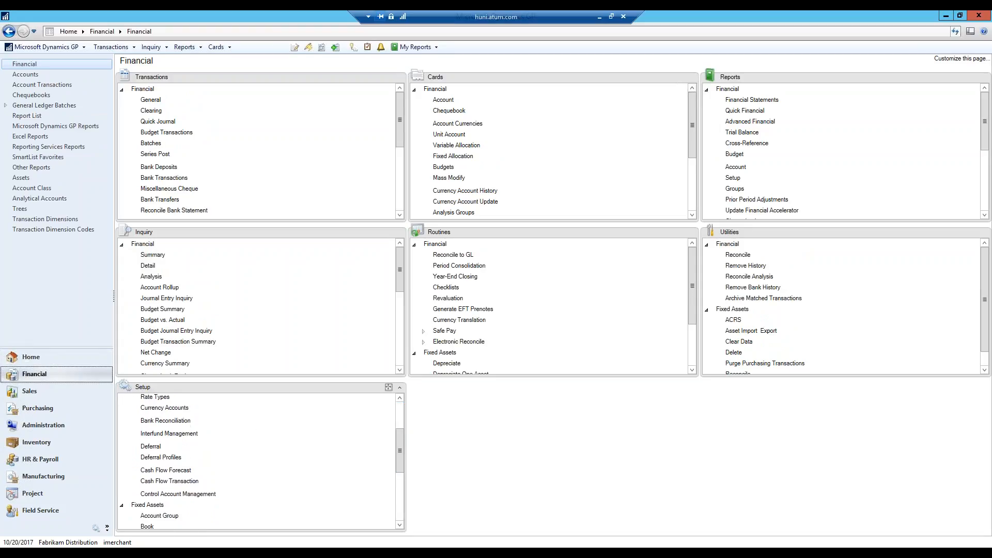
pyautogui.click(161, 458)
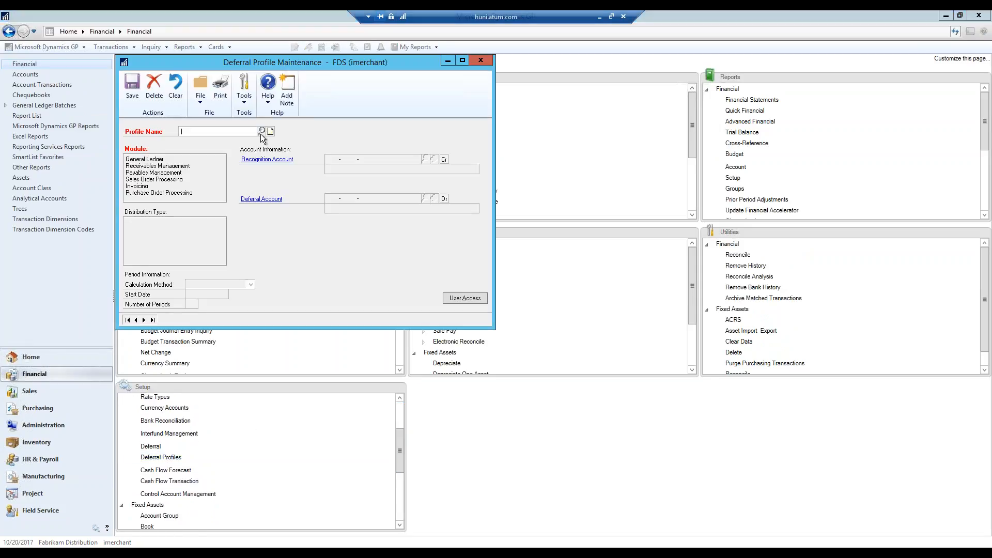
pyautogui.click(262, 131)
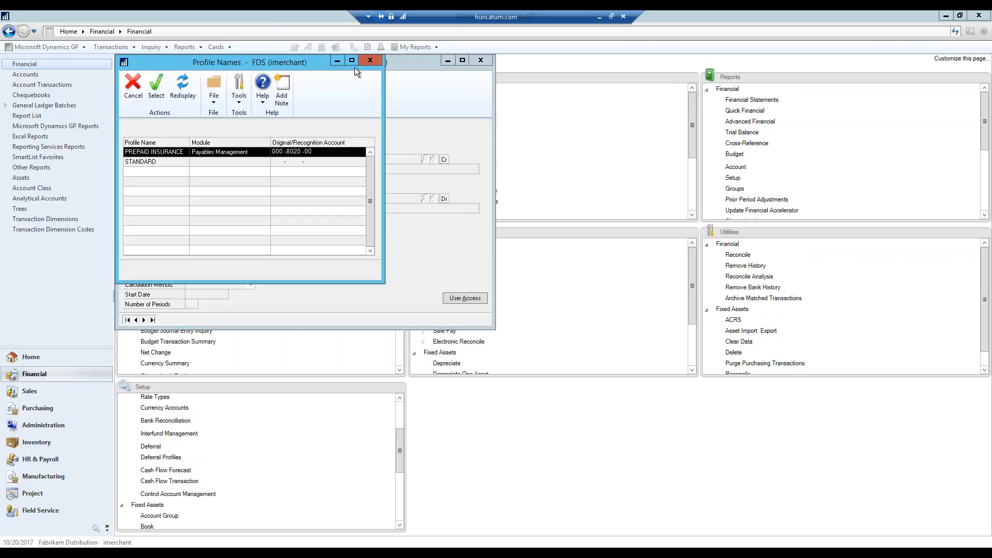
pyautogui.click(377, 63)
pyautogui.write('UN')
pyautogui.press('Tab')
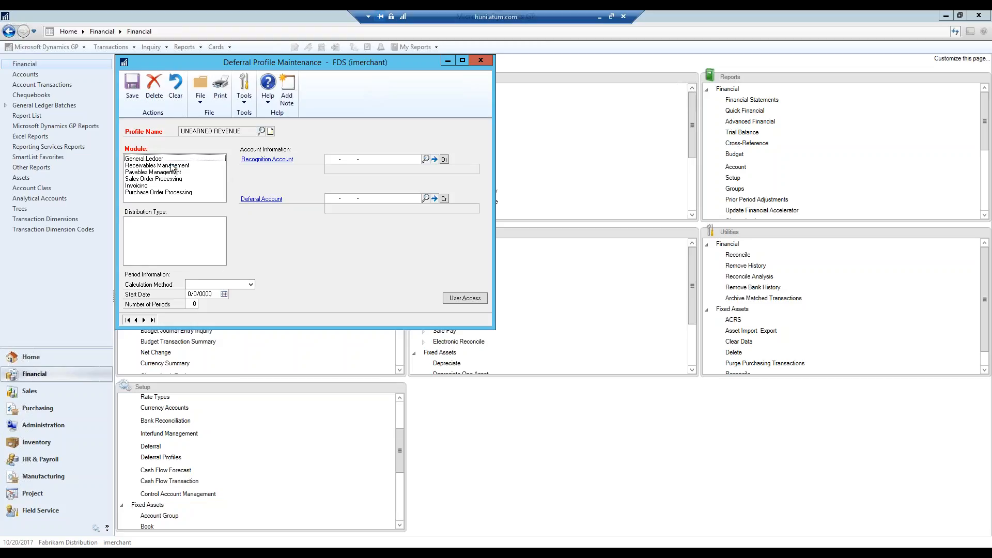
# Step: Set the profile's module to Receivables Management and its distribution type to SALES
pyautogui.click(172, 167)
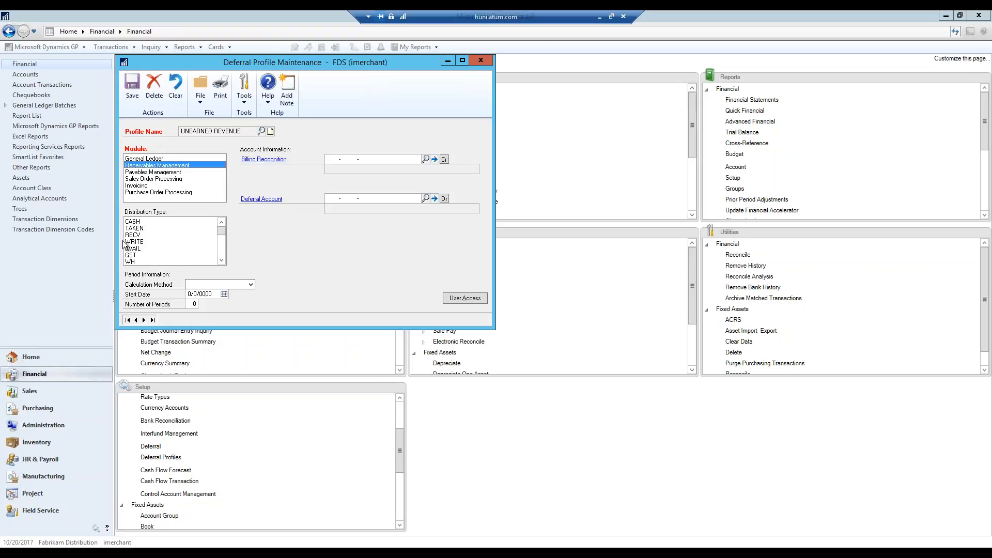
pyautogui.click(221, 260)
pyautogui.click(221, 261)
pyautogui.click(221, 261)
pyautogui.click(221, 260)
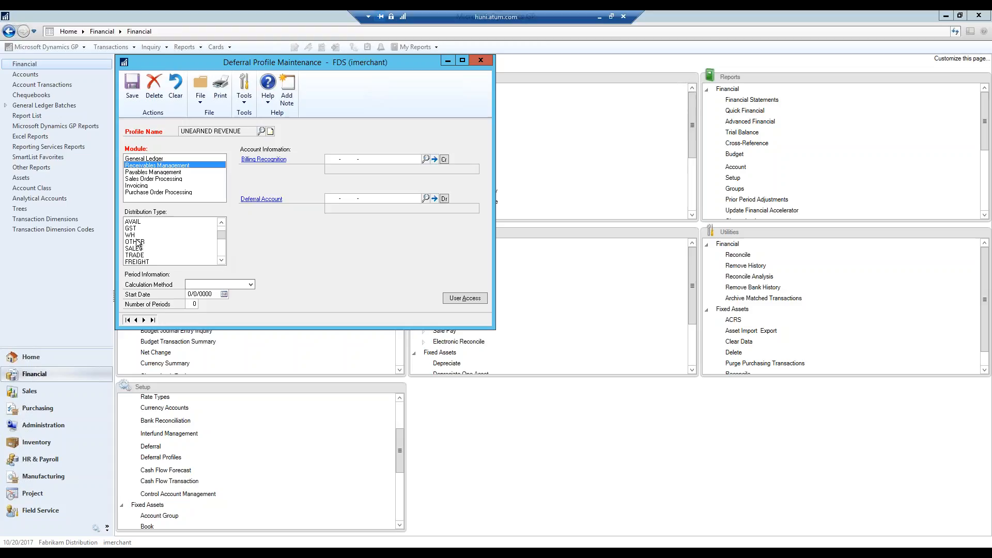
pyautogui.click(134, 249)
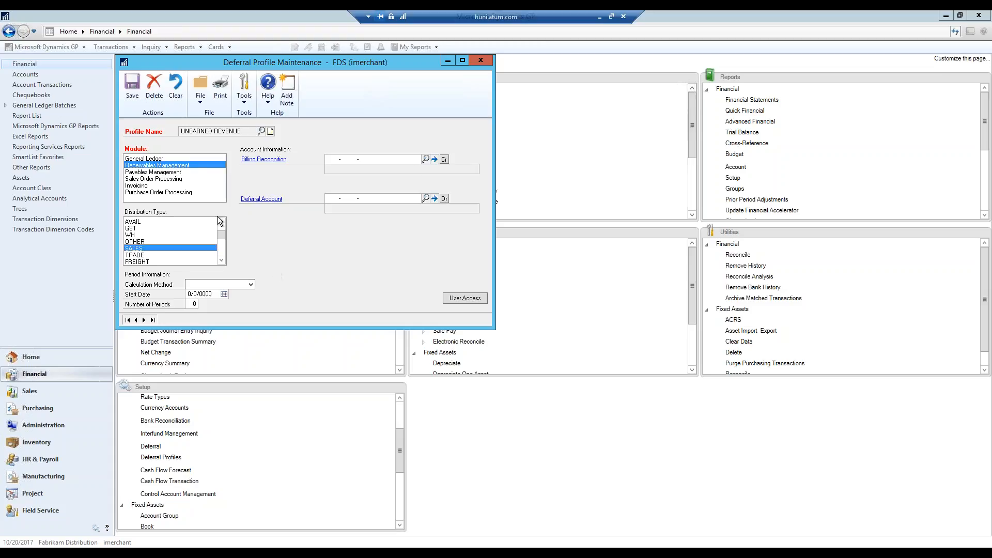
# Step: Set the profile's deferral account to Unearned Income, 000-2115-00
pyautogui.click(337, 197)
pyautogui.write('000 -2115 -00')
pyautogui.press('Tab')
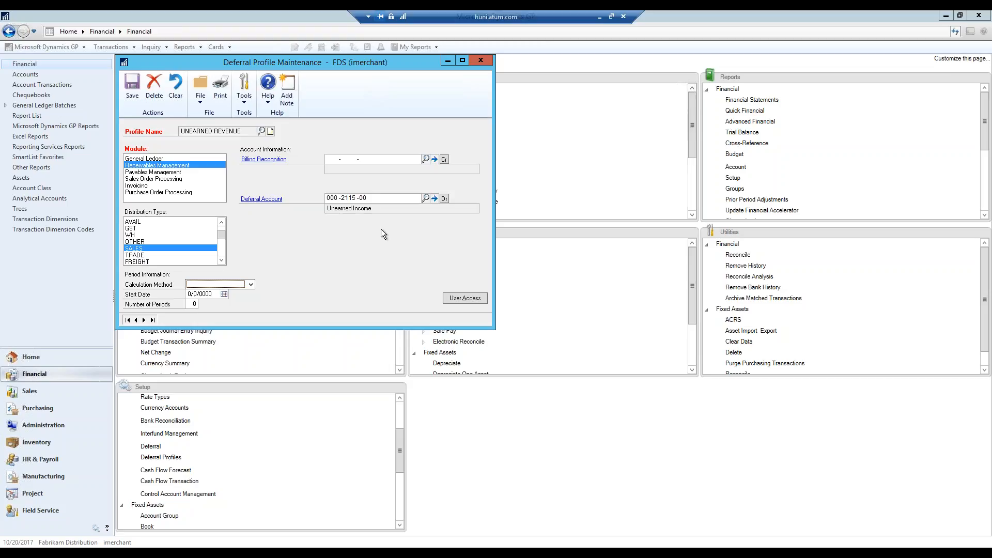
# Step: Set the profile's billing recognition account to Sales, 000-4100-00
pyautogui.click(339, 160)
pyautogui.write('000 -4100 -00')
pyautogui.press('Tab')
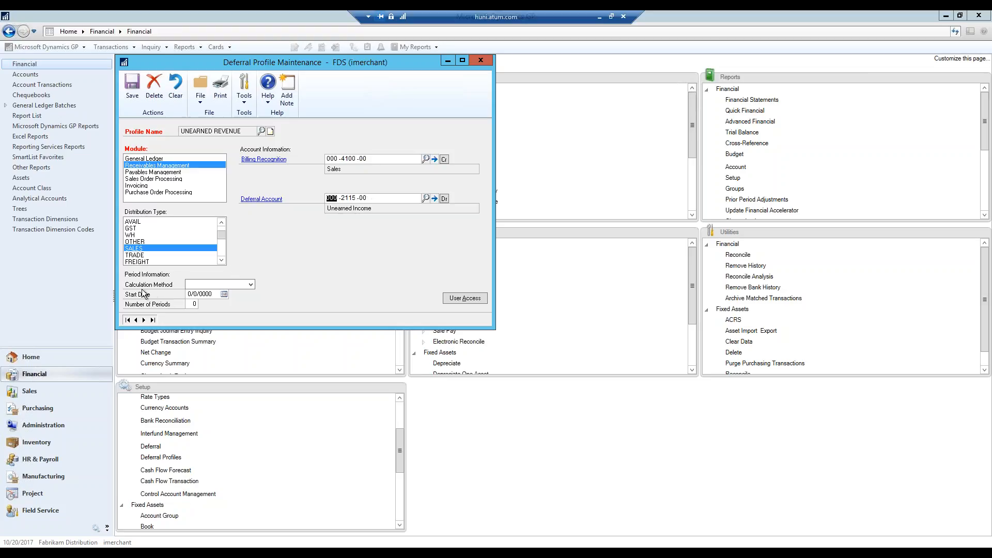
# Step: Set the profile to Equal Per Period over 12 periods starting 11/1/2017, then save it and close Deferral Profile Maintenance
pyautogui.click(250, 285)
pyautogui.click(225, 300)
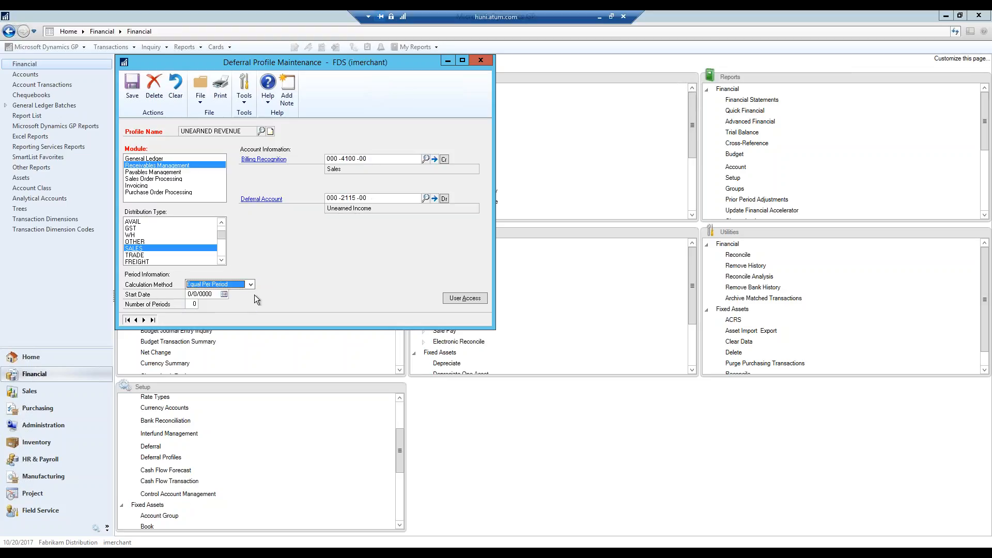
pyautogui.click(223, 294)
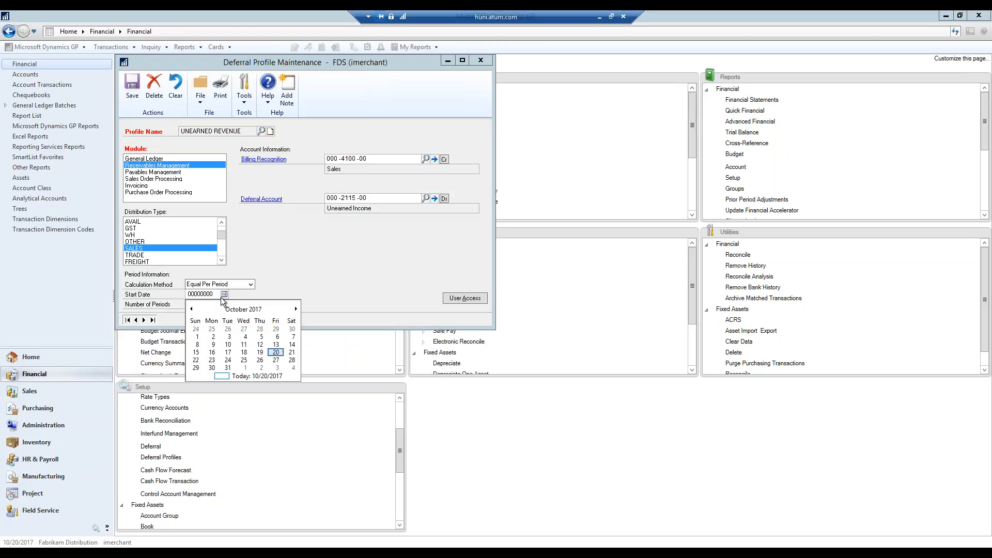
pyautogui.click(294, 309)
pyautogui.click(251, 328)
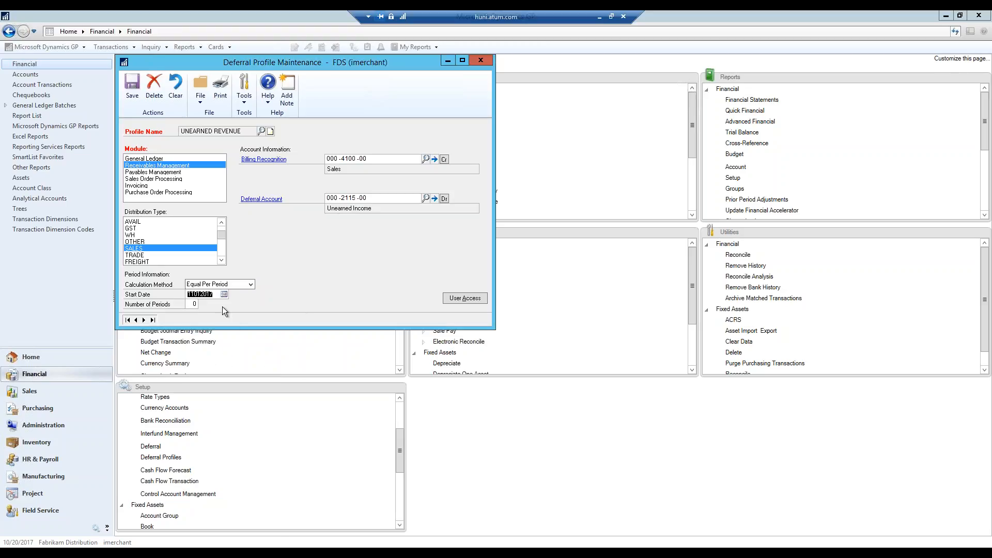
pyautogui.click(194, 304)
pyautogui.write('12')
pyautogui.click(129, 96)
pyautogui.click(481, 60)
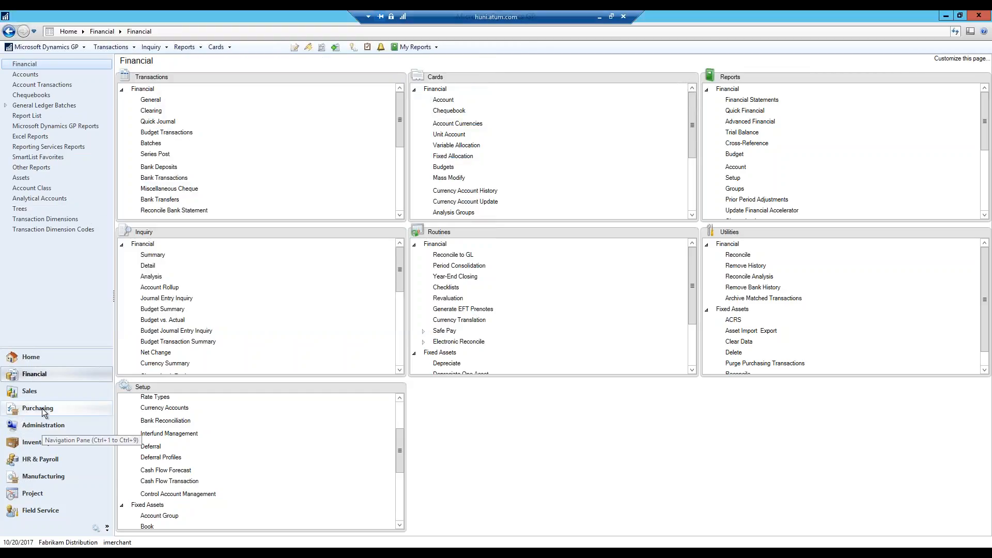
# Step: Open Receivables Transaction Entry from the Sales area and select Aaron Fitz Electrical as the invoice's customer
pyautogui.click(31, 389)
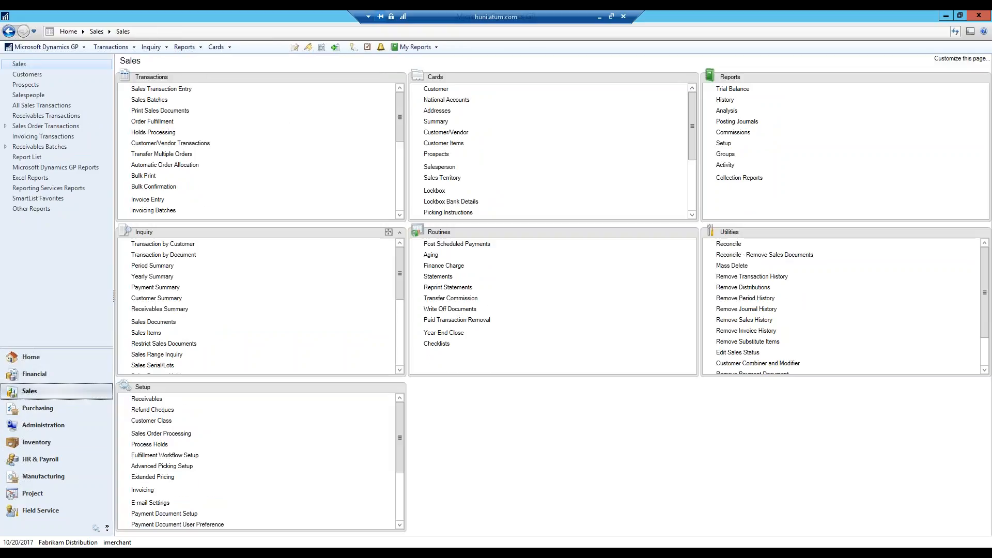
pyautogui.click(399, 215)
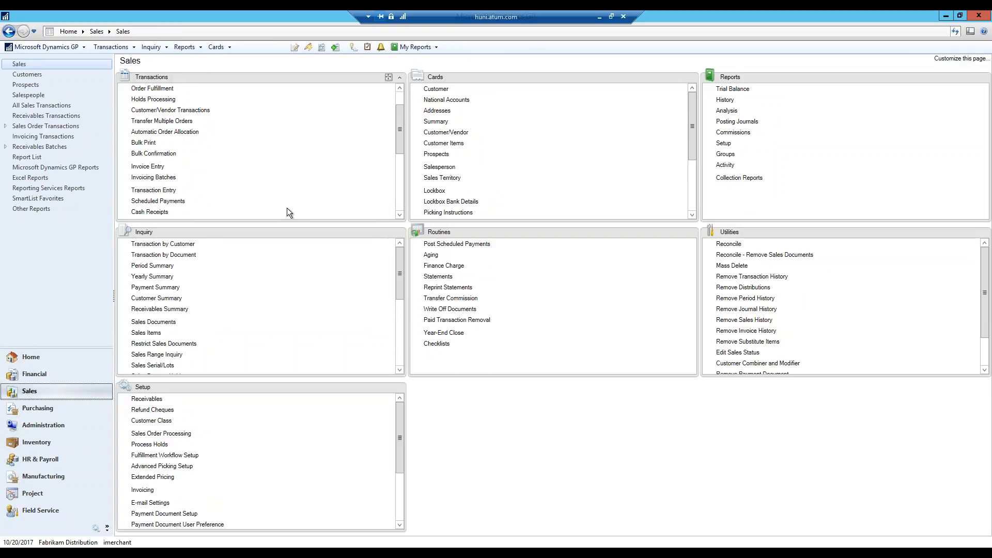
pyautogui.click(153, 191)
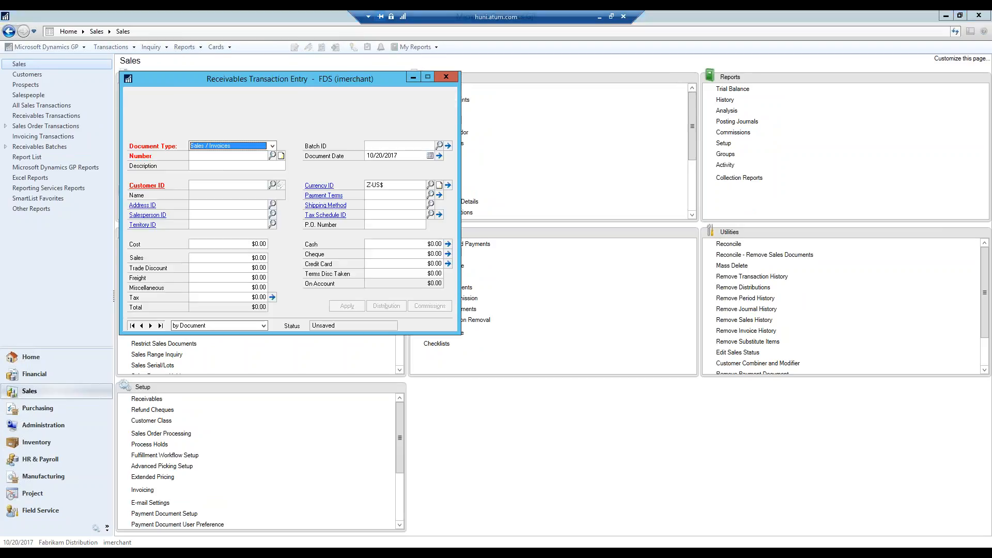
pyautogui.click(273, 184)
pyautogui.doubleClick(186, 212)
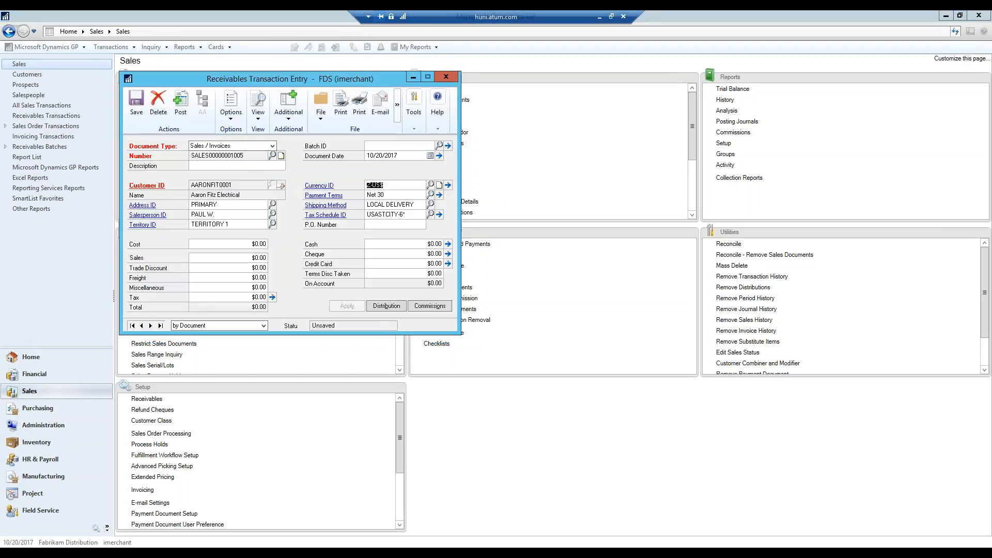
# Step: Enter a sales amount of $6,000.00 on the invoice
pyautogui.click(236, 256)
pyautogui.write('6000')
pyautogui.press('Tab')
pyautogui.press('Tab')
pyautogui.press('Tab')
pyautogui.press('Tab')
pyautogui.press('Tab')
pyautogui.press('Tab')
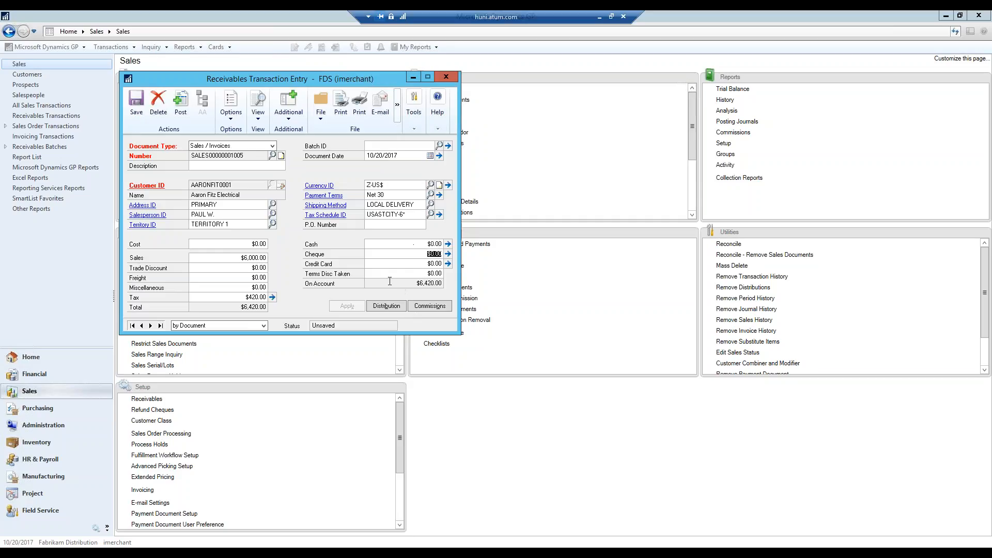
# Step: Change the invoice's SALES distribution account to 000-2115-00 and check its account description
pyautogui.click(383, 307)
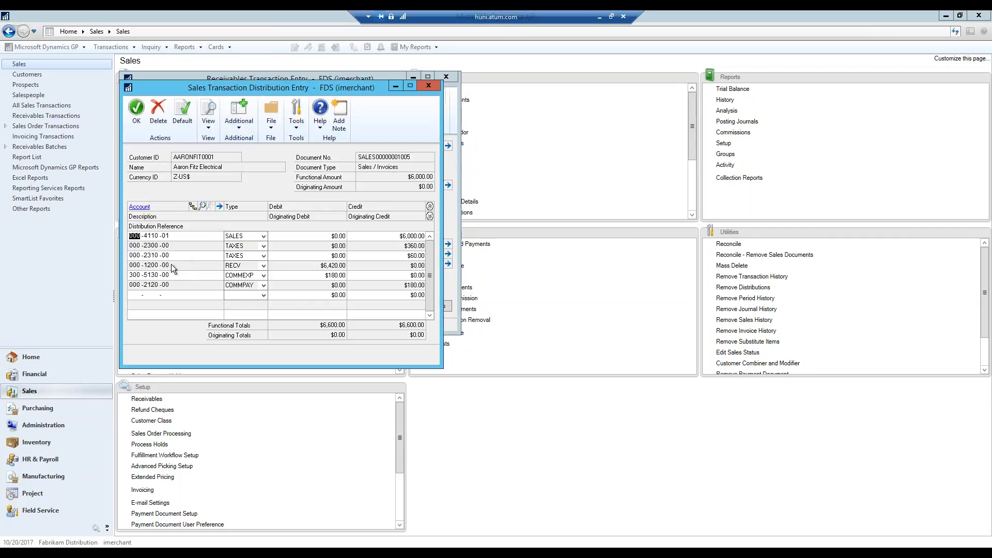
pyautogui.doubleClick(152, 236)
pyautogui.write('2115 -')
pyautogui.write('00')
pyautogui.press('Tab')
pyautogui.press('Tab')
pyautogui.click(429, 216)
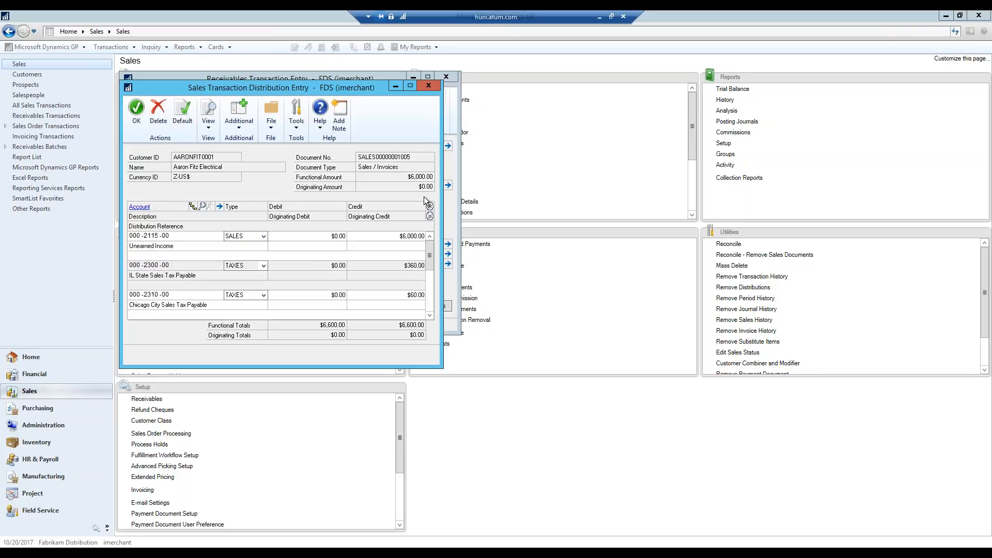
pyautogui.click(431, 206)
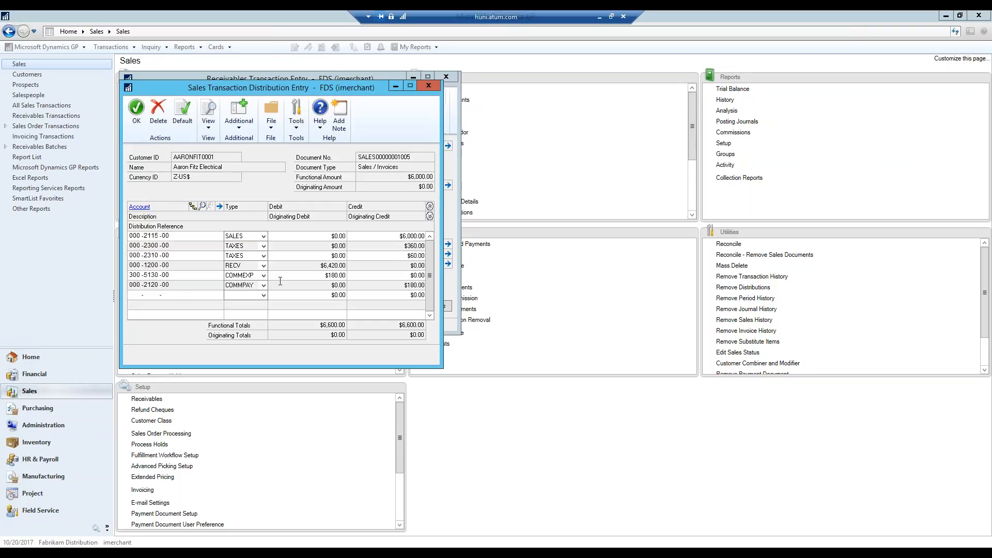
# Step: Apply the UNEARNED REVENUE deferral profile to the sales distribution, review the full schedule, and allocate it
pyautogui.click(238, 119)
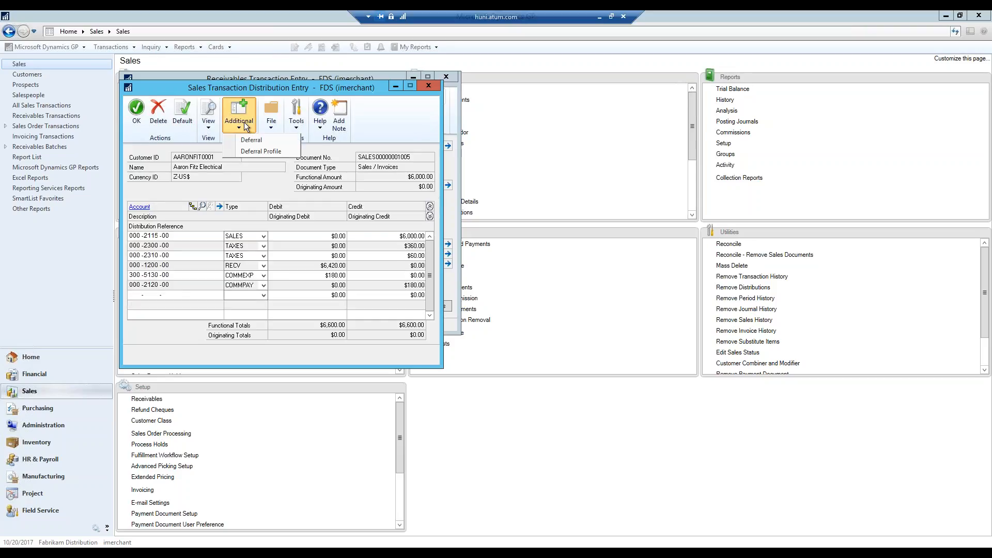
pyautogui.click(262, 151)
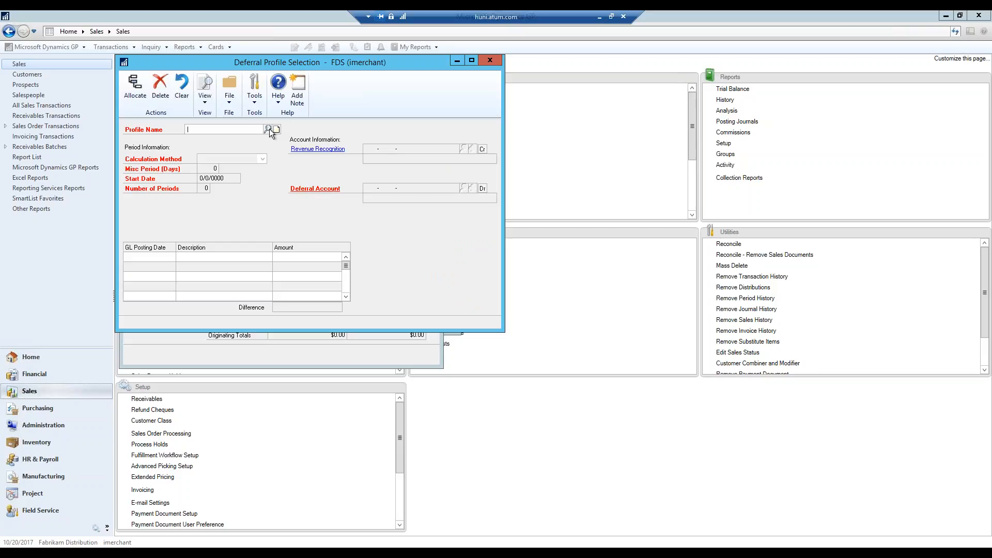
pyautogui.click(268, 129)
pyautogui.doubleClick(156, 143)
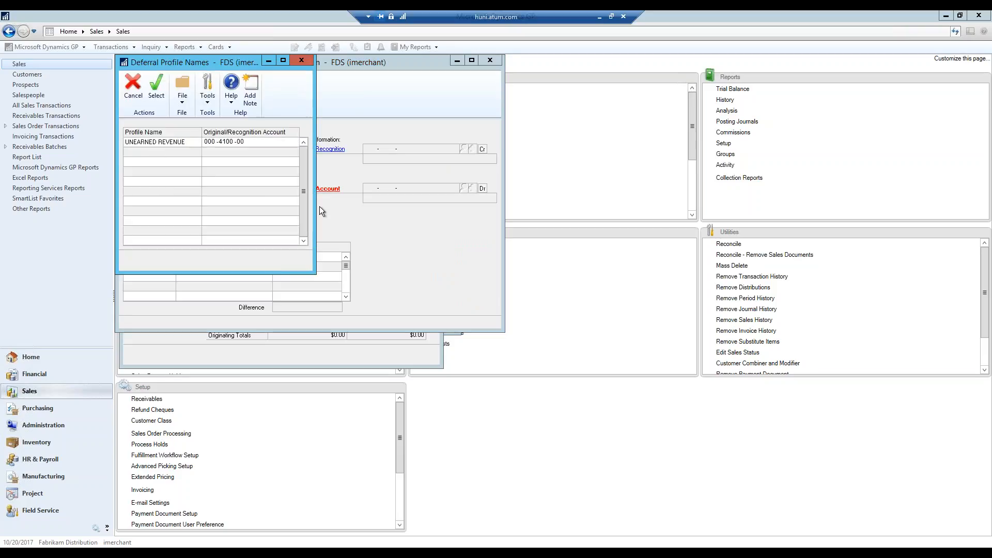
pyautogui.moveTo(353, 331); pyautogui.dragTo(325, 526)
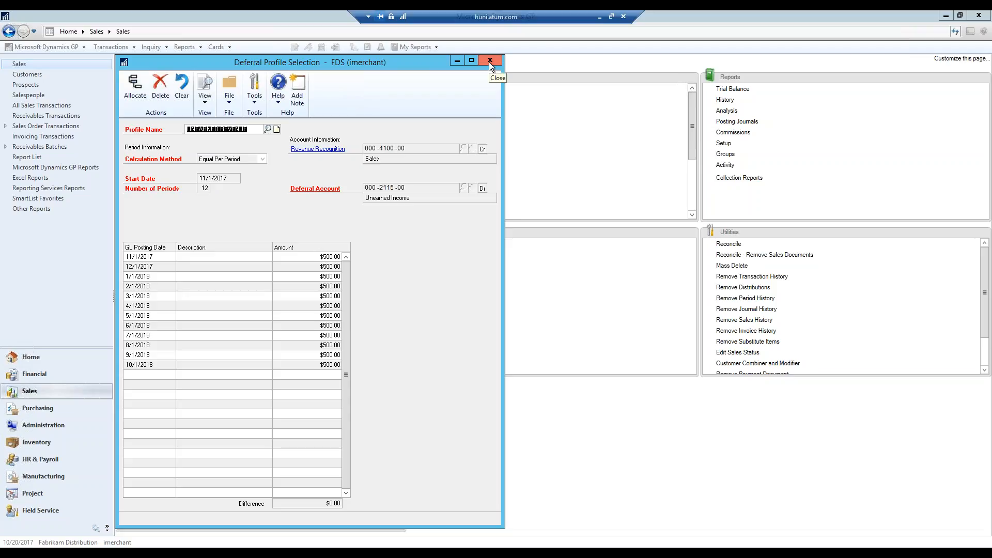
pyautogui.click(138, 92)
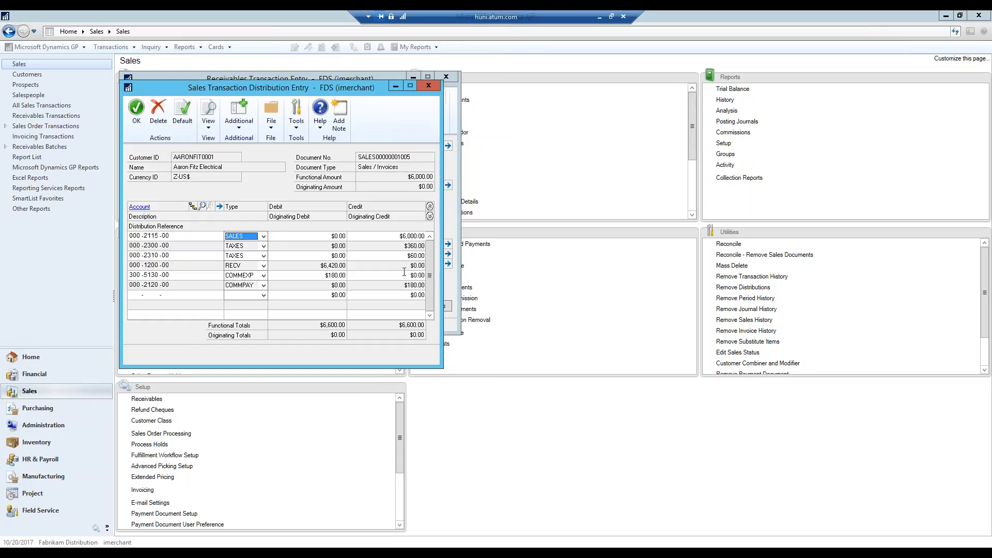
# Step: Accept the distributions, post the receivables invoice, and close Receivables Transaction Entry
pyautogui.click(137, 121)
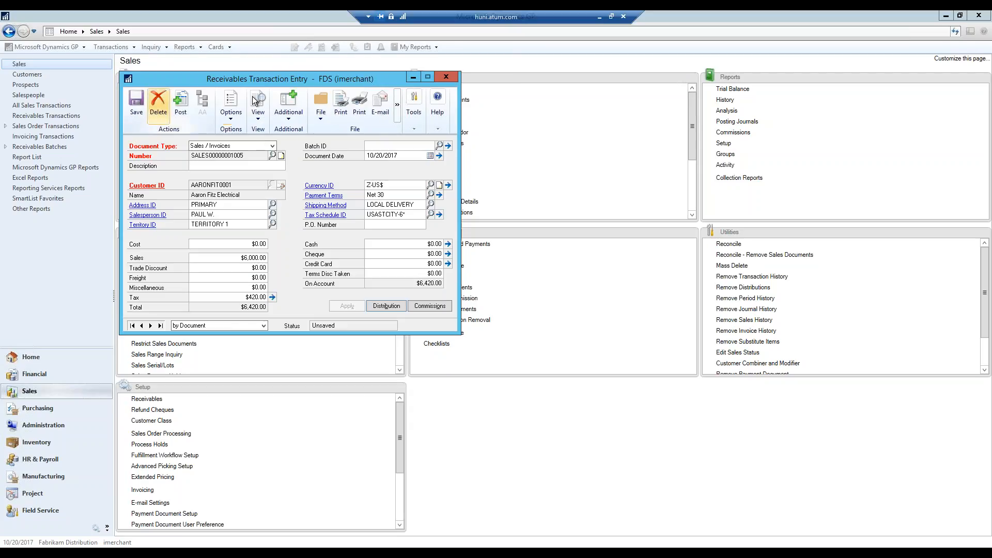
pyautogui.click(182, 108)
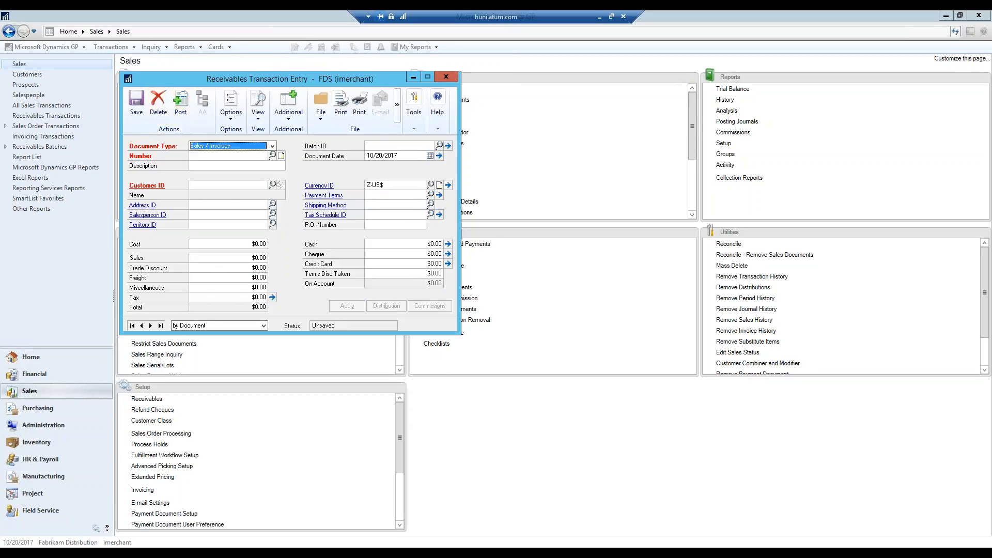
pyautogui.click(445, 77)
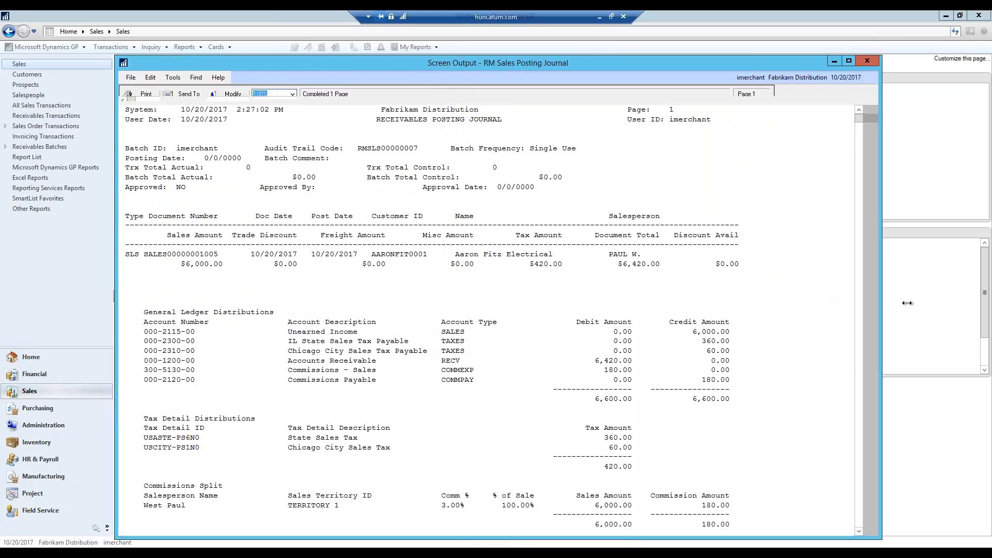
# Step: Review the general ledger distributions in the RM Sales Posting Journal, then close the report
pyautogui.scroll(-6, 629, 292)
pyautogui.scroll(2, 630, 290)
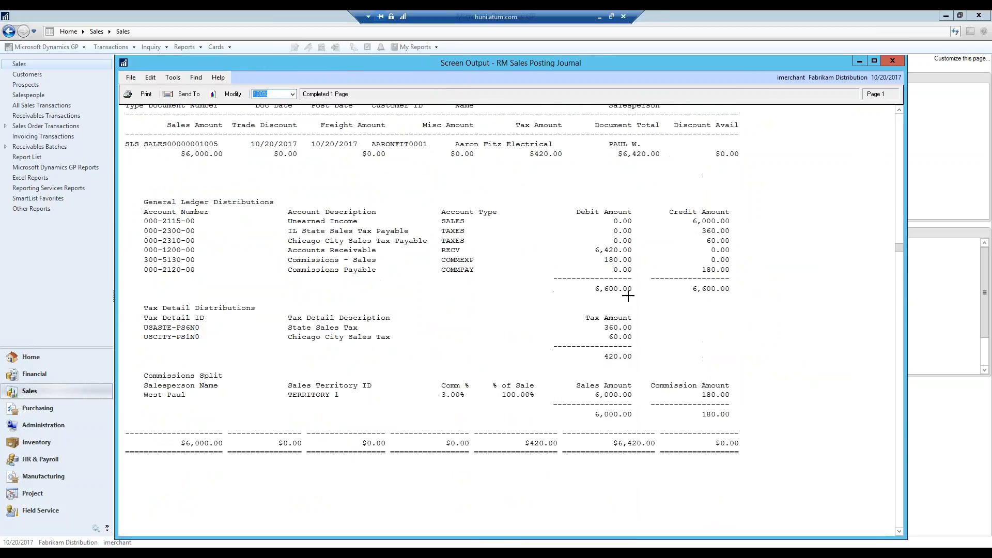
pyautogui.scroll(4, 593, 209)
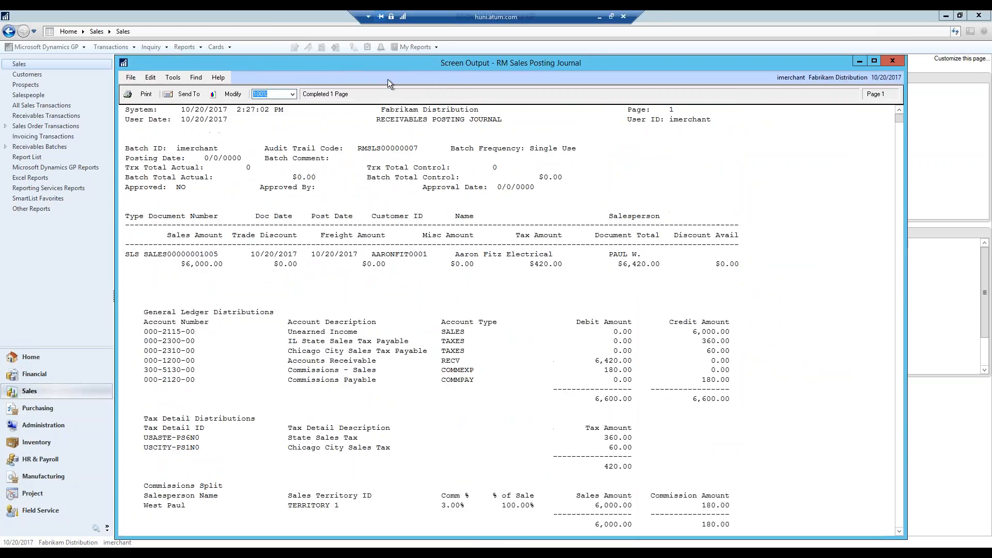
pyautogui.scroll(-4, 603, 308)
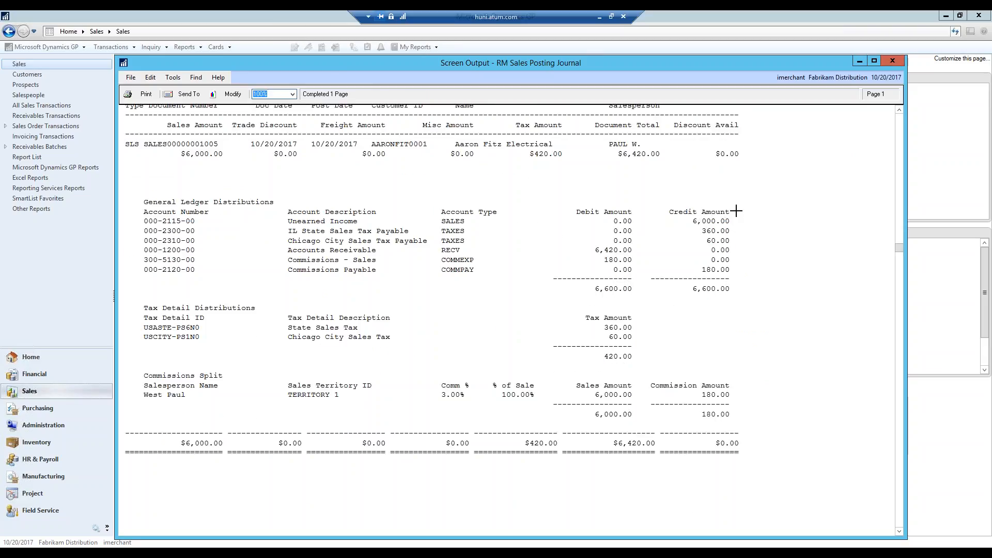
pyautogui.click(892, 61)
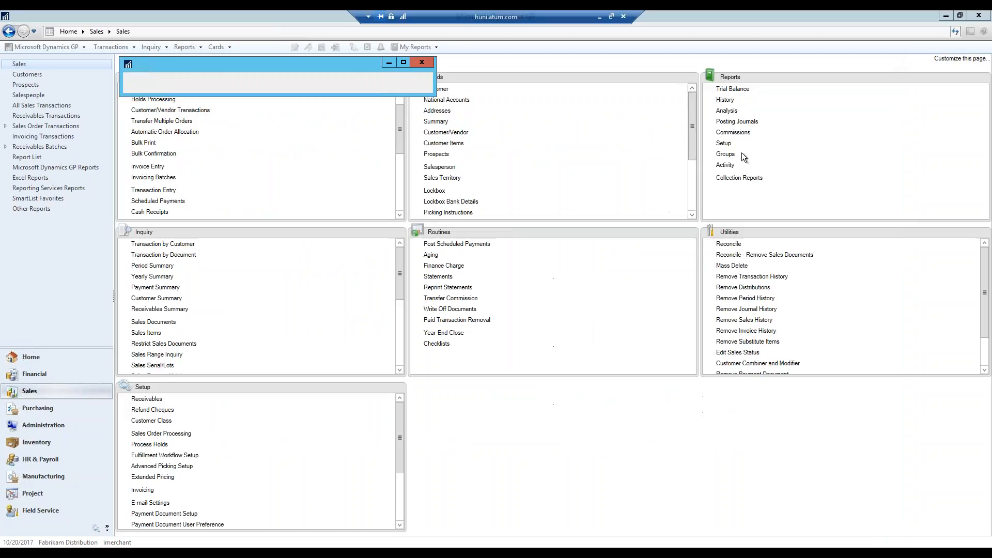
# Step: Review the monthly revenue recognition entries in the General Posting Journal, then close the report
pyautogui.moveTo(474, 272); pyautogui.dragTo(889, 272)
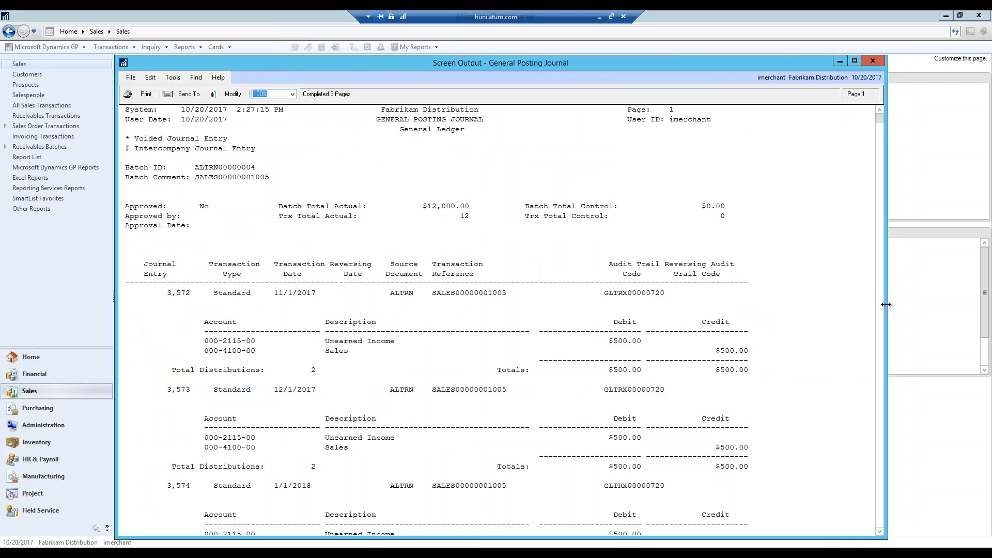
pyautogui.scroll(-5, 587, 255)
pyautogui.scroll(-20, 391, 257)
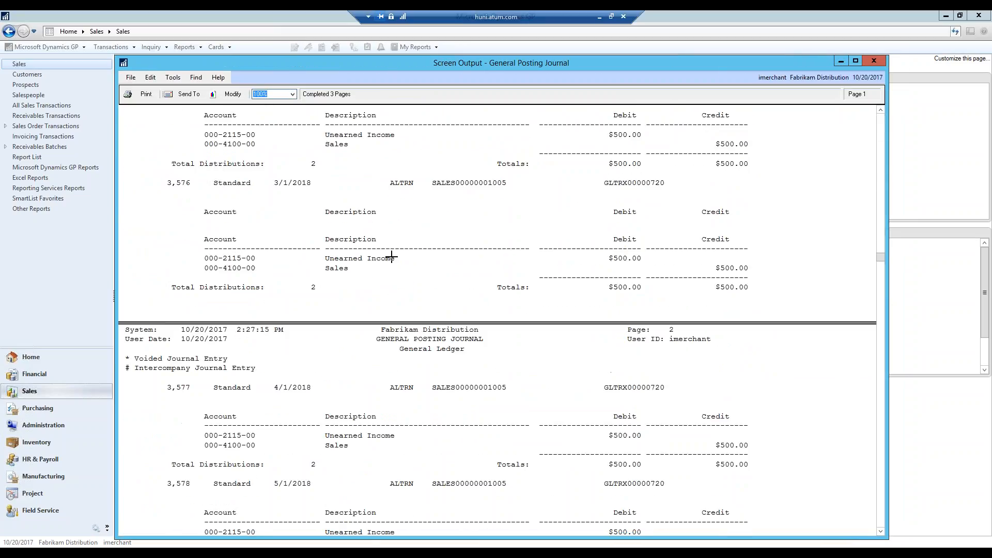
pyautogui.scroll(-6, 392, 257)
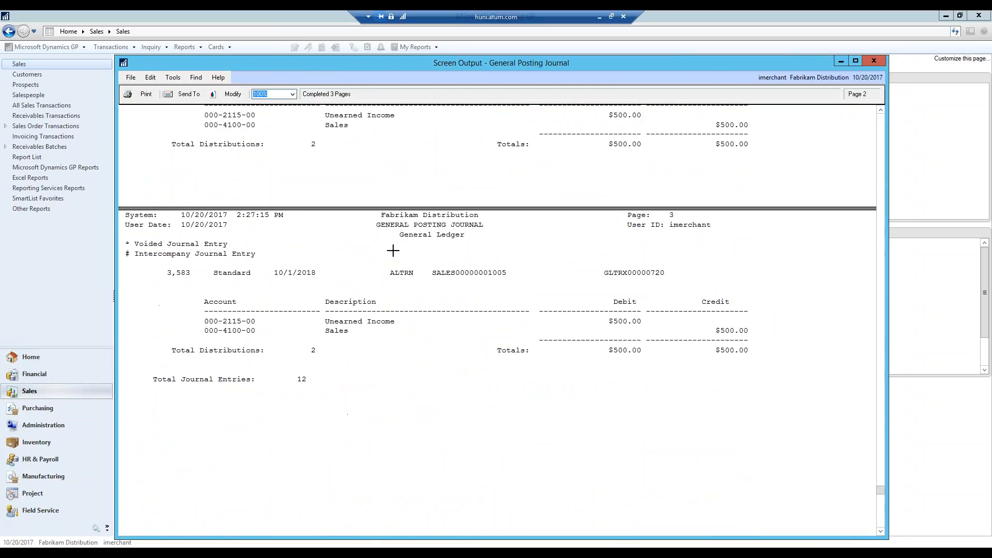
pyautogui.scroll(7, 394, 248)
pyautogui.scroll(20, 392, 243)
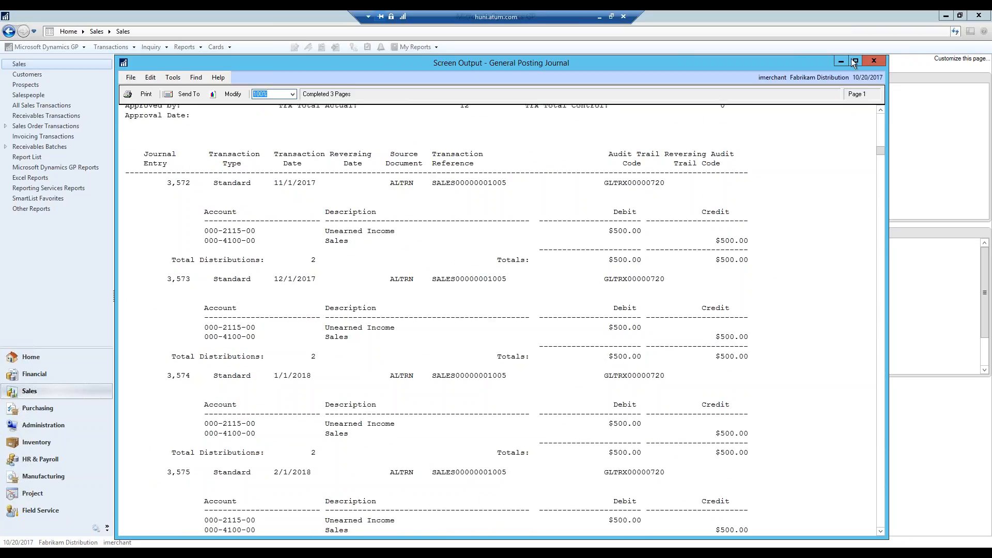
pyautogui.click(873, 60)
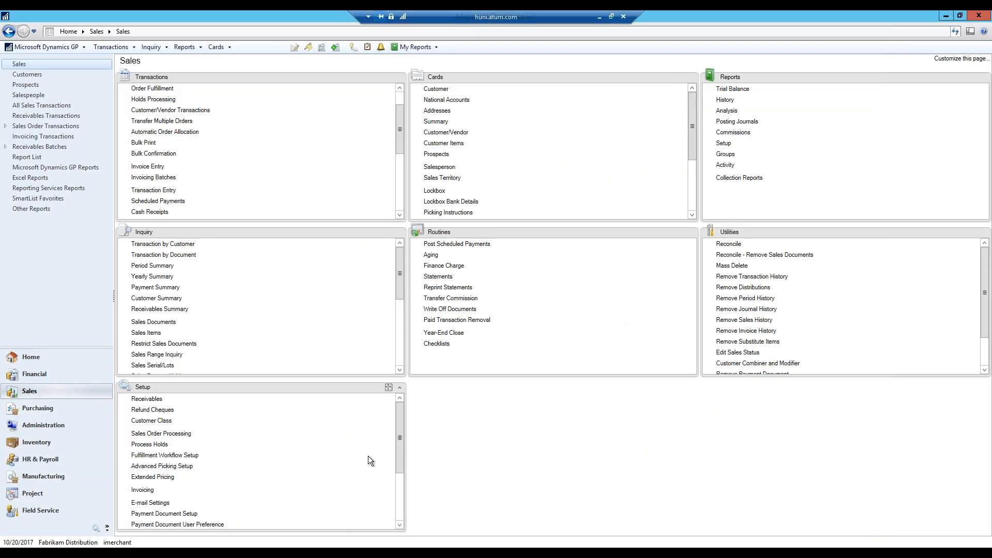
# Step: Open Deferral Profile Maintenance from the Financial setup and start a profile named TEST for the Sales Order Processing module
pyautogui.click(31, 374)
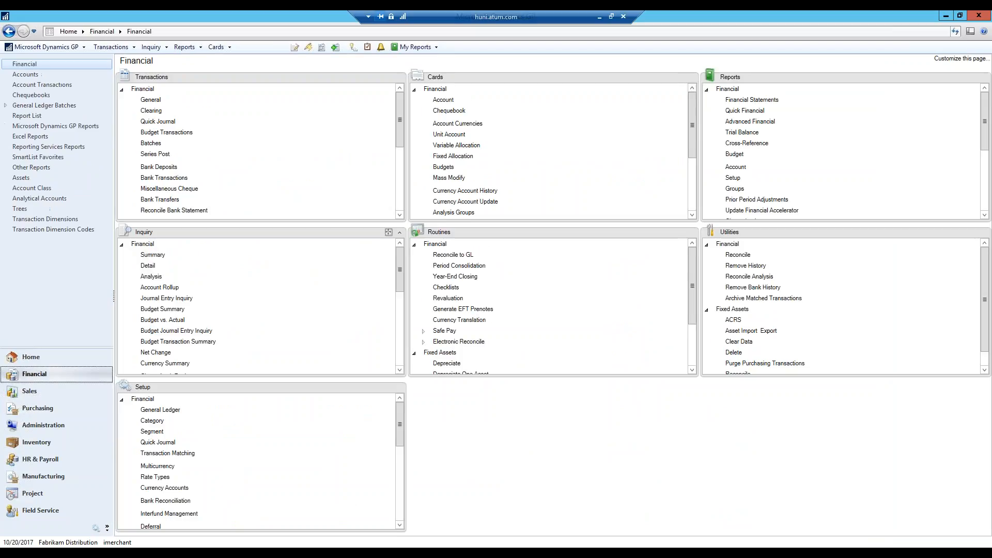
pyautogui.moveTo(399, 429); pyautogui.dragTo(394, 465)
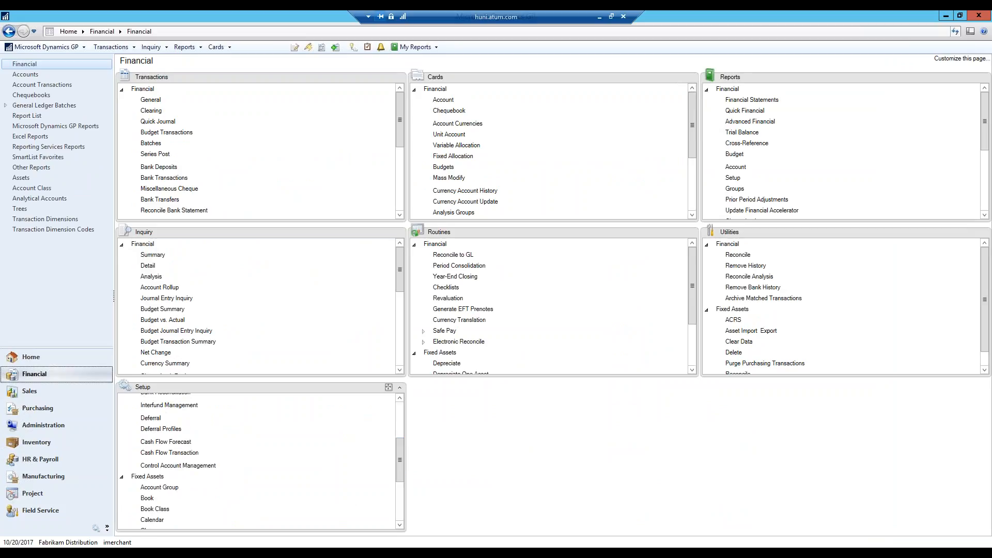
pyautogui.click(161, 428)
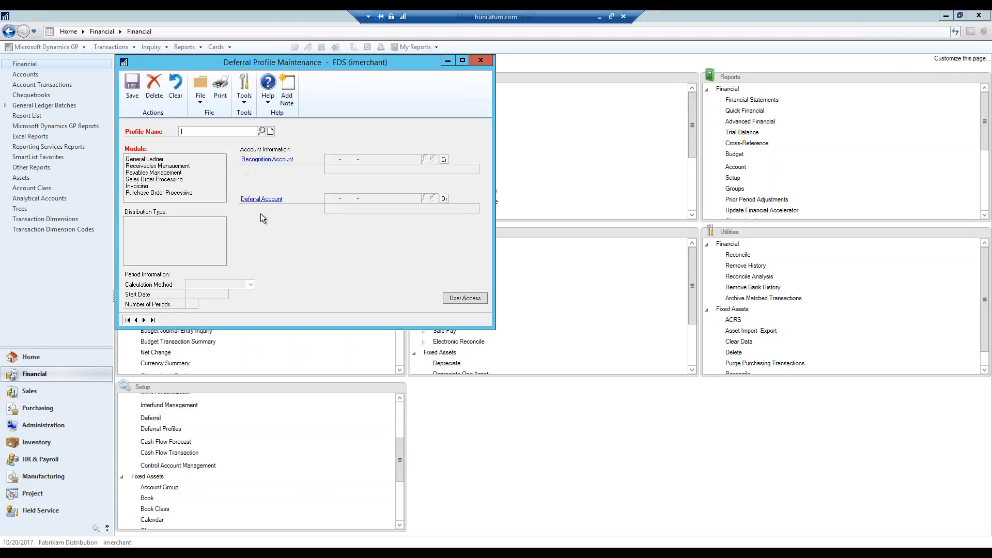
pyautogui.write('TEST')
pyautogui.press('Tab')
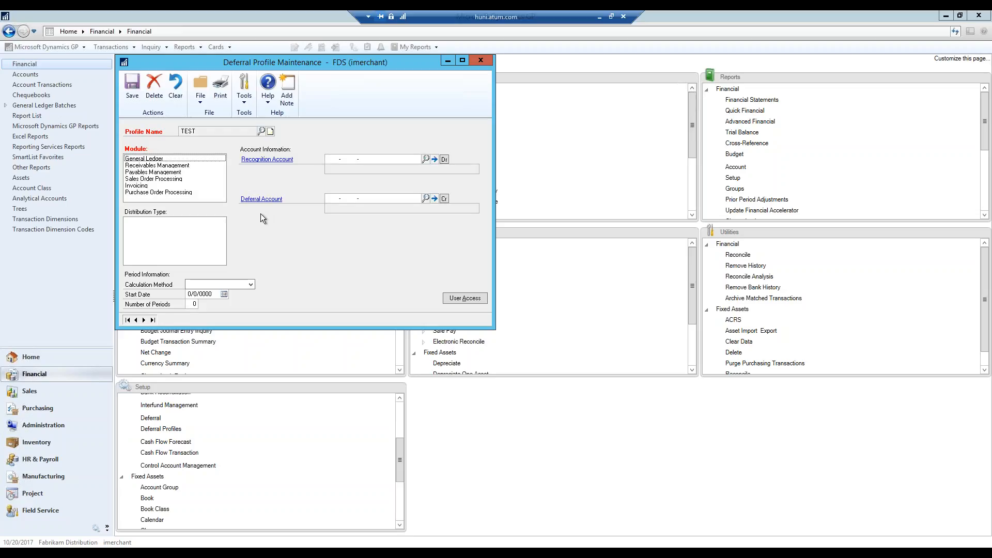
pyautogui.click(145, 179)
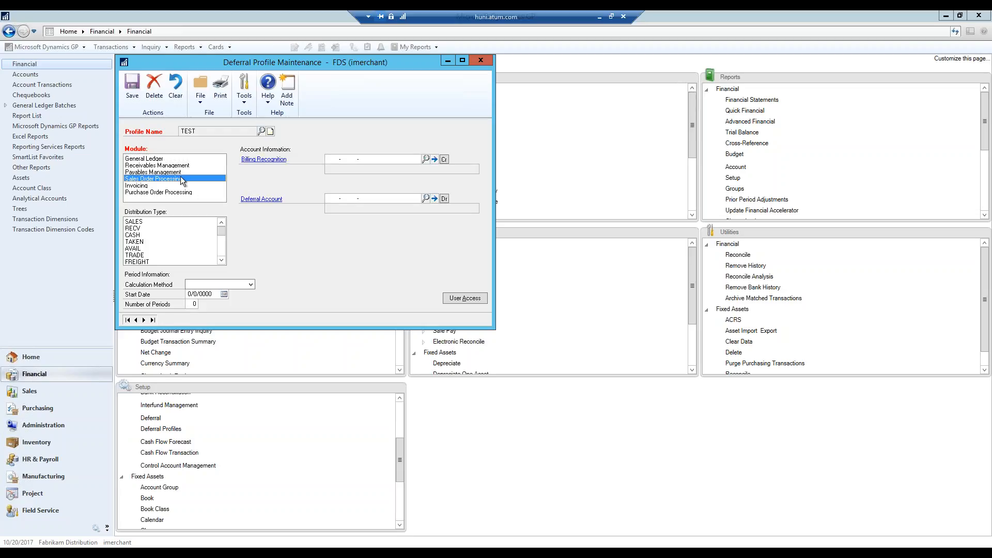
# Step: Examine the Purchase Order Processing module's accounts and distribution types for the TEST profile, then discard it and close Deferral Profile Maintenance
pyautogui.click(150, 191)
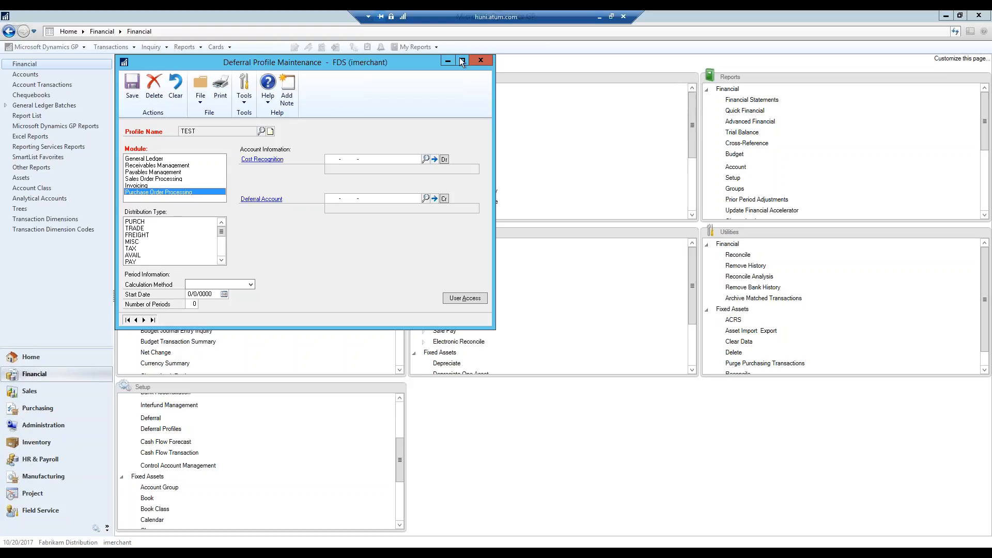
pyautogui.click(479, 61)
pyautogui.click(495, 315)
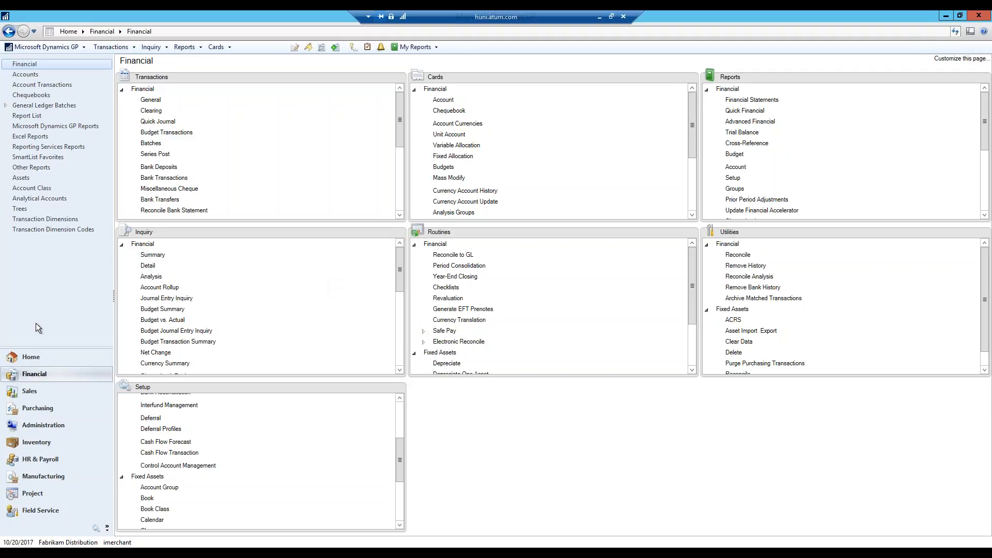
# Step: Open Void Open Payables Transactions from Purchasing and select the vendor A Travel Company
pyautogui.click(31, 409)
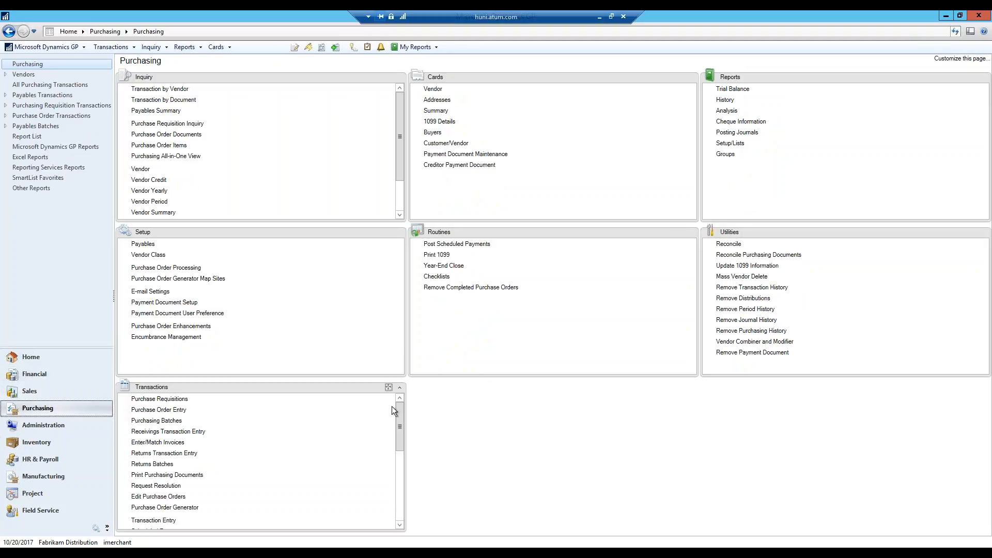
pyautogui.moveTo(397, 420); pyautogui.dragTo(393, 496)
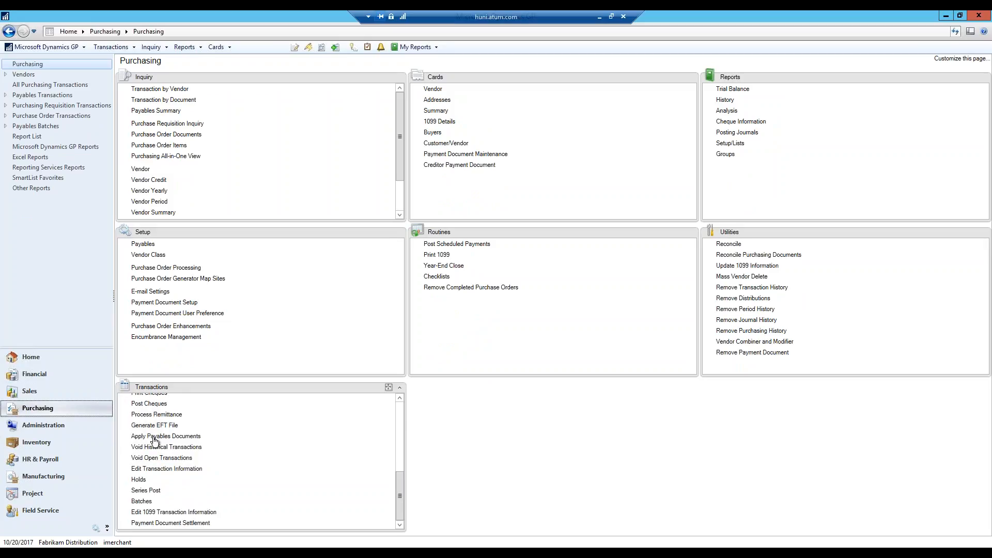
pyautogui.click(155, 458)
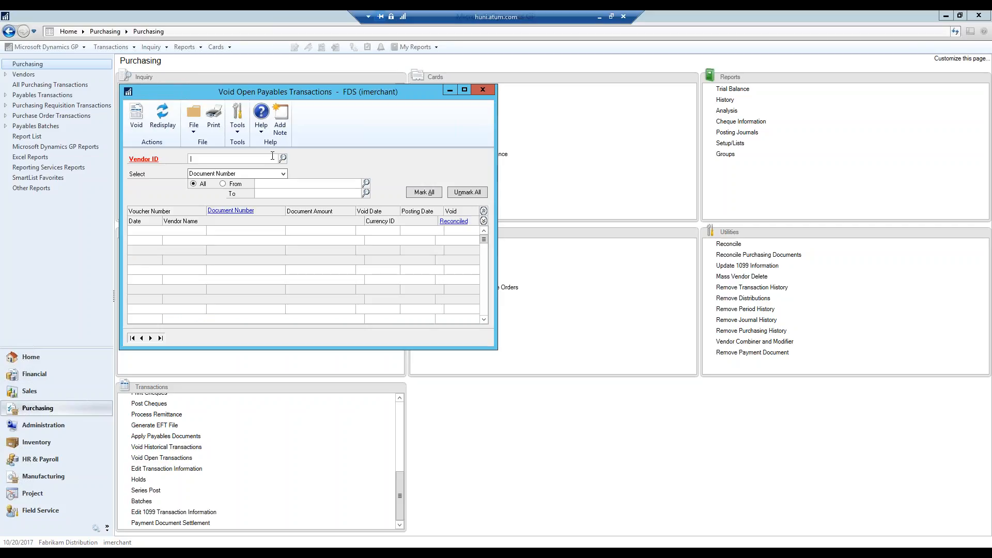
pyautogui.click(282, 158)
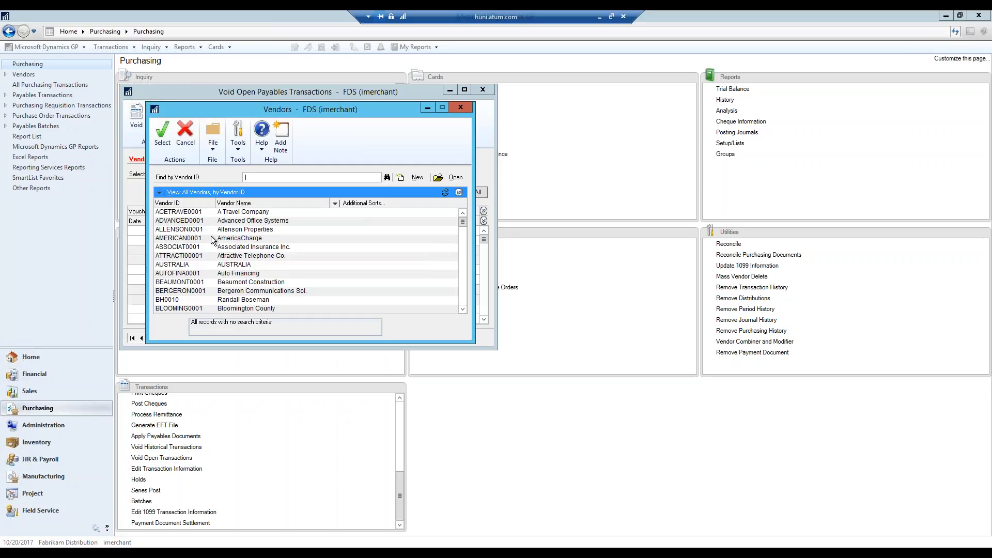
pyautogui.doubleClick(192, 212)
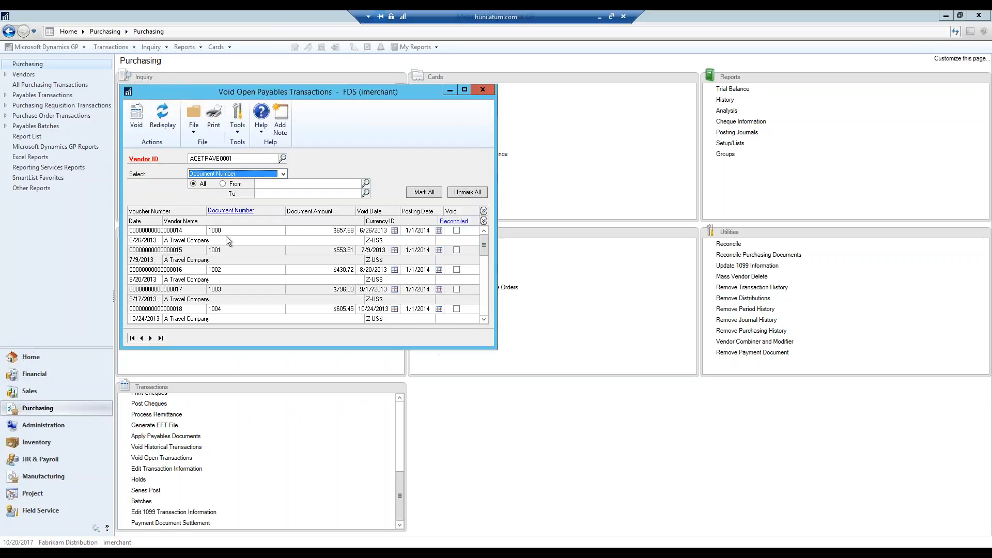
# Step: Restrict the open transactions to document dates from 10/1/2017 to 10/31/2017 and redisplay the list
pyautogui.click(231, 187)
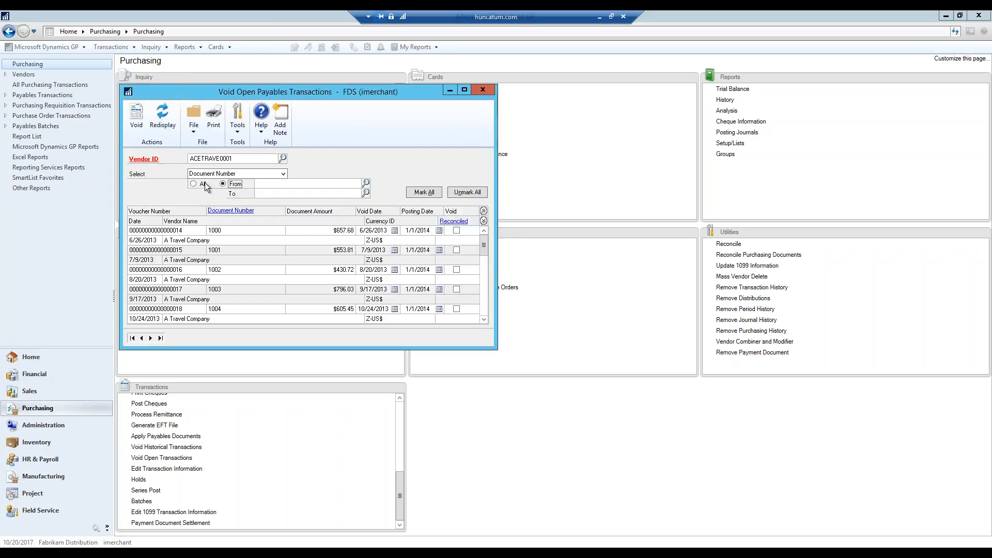
pyautogui.click(241, 175)
pyautogui.click(230, 190)
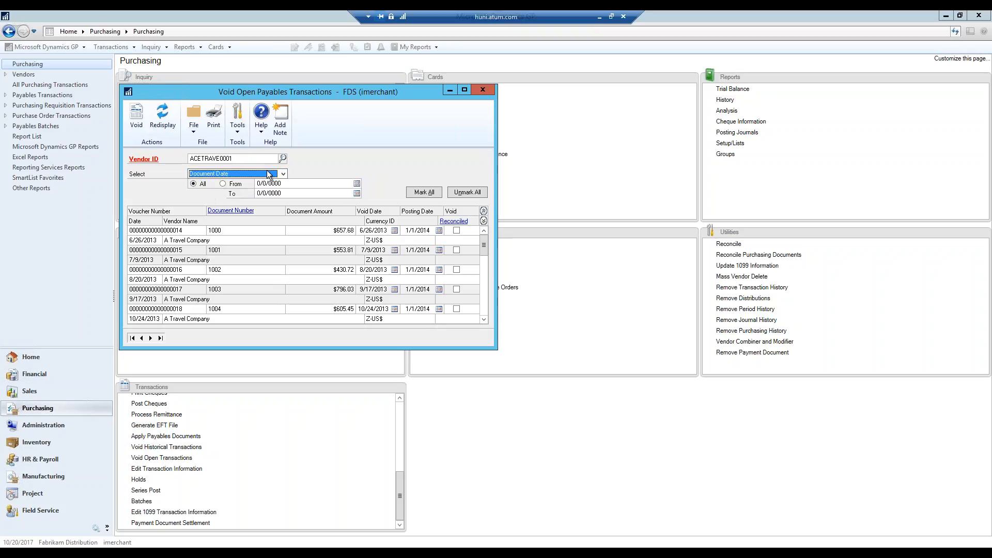
pyautogui.click(356, 183)
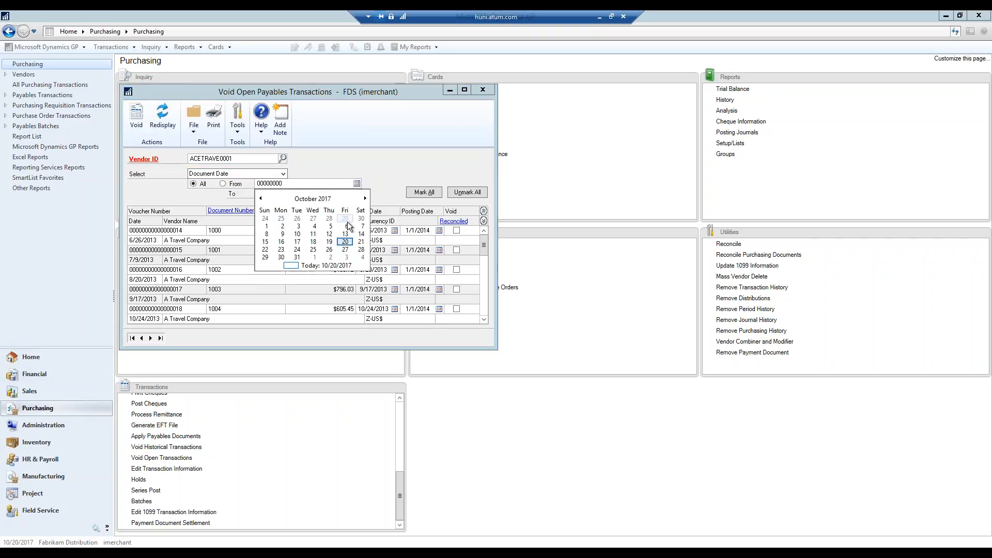
pyautogui.click(267, 228)
pyautogui.click(356, 193)
pyautogui.click(297, 267)
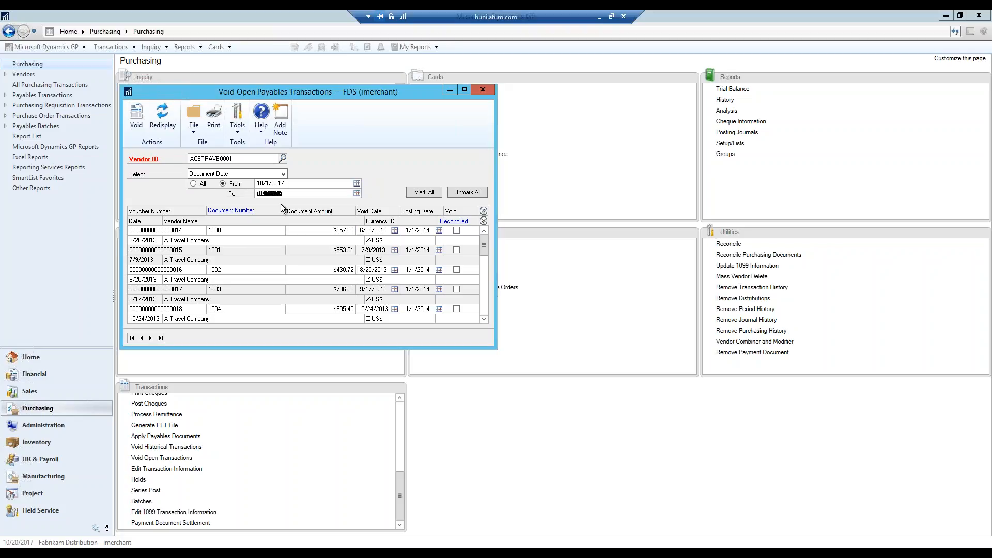
pyautogui.click(167, 122)
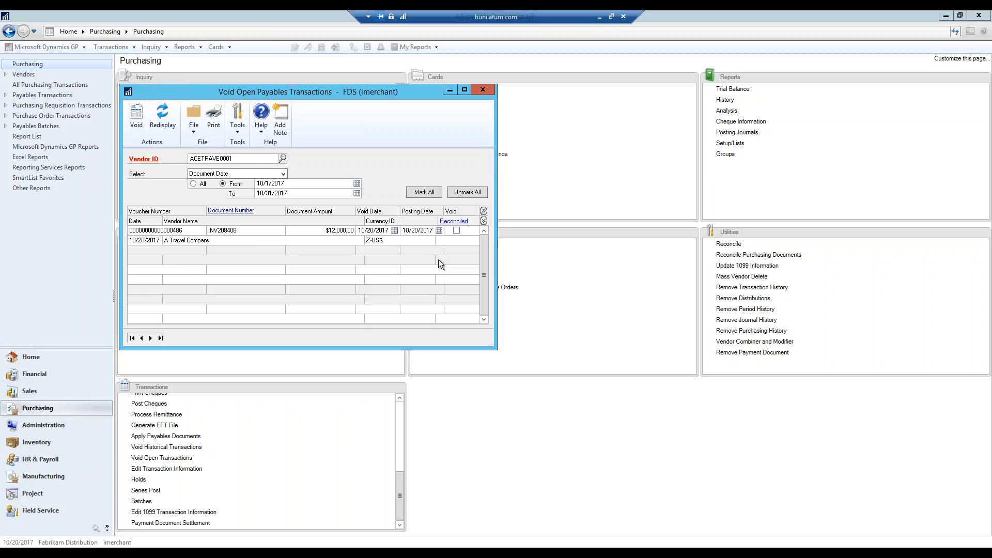
# Step: Void the $12,000.00 invoice, output the Void Open Posting Journal to screen, and skip the Chequebook Posting Journal
pyautogui.click(456, 231)
pyautogui.click(136, 127)
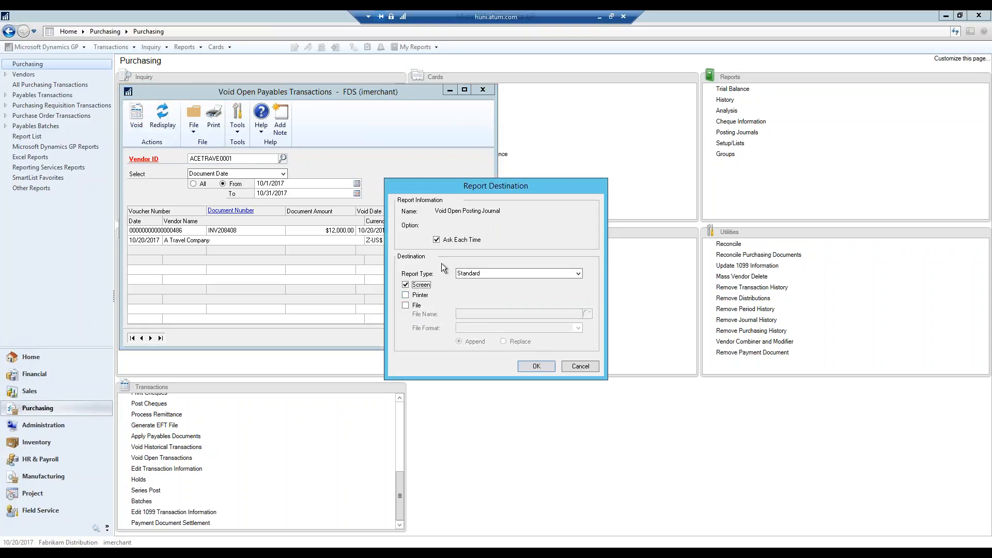
pyautogui.click(537, 365)
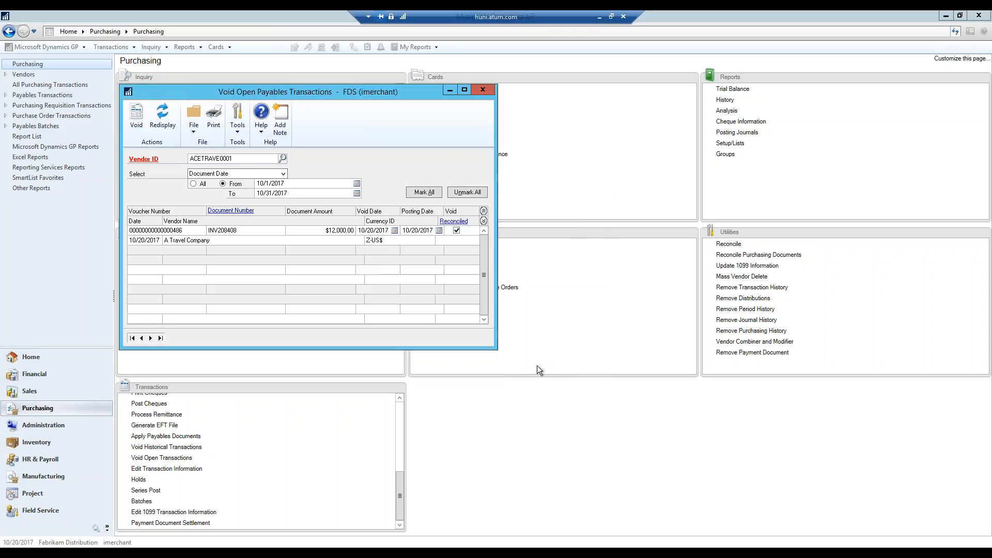
pyautogui.click(406, 285)
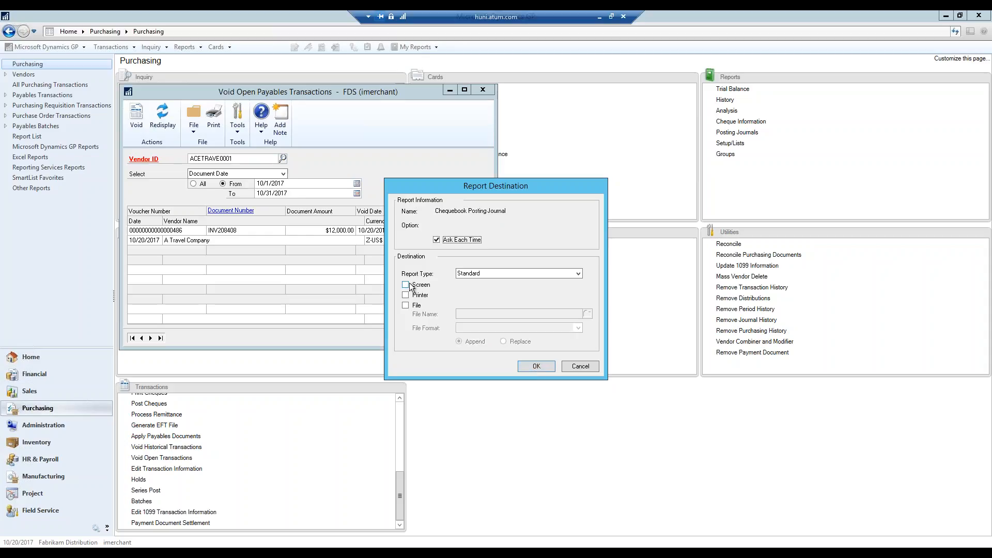
pyautogui.click(583, 370)
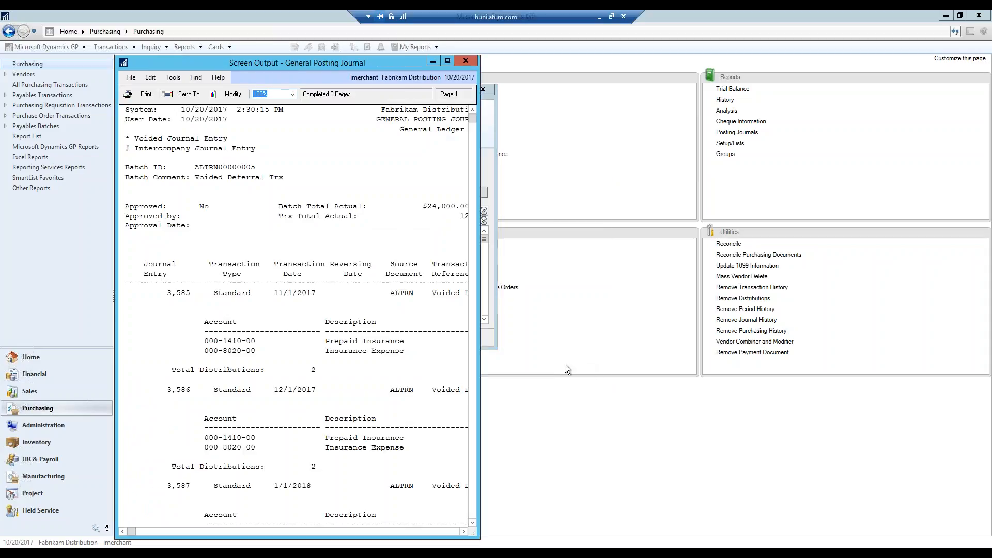
# Step: Review the voided monthly deferral entries in the General Posting Journal, then close the report
pyautogui.moveTo(477, 340); pyautogui.dragTo(950, 337)
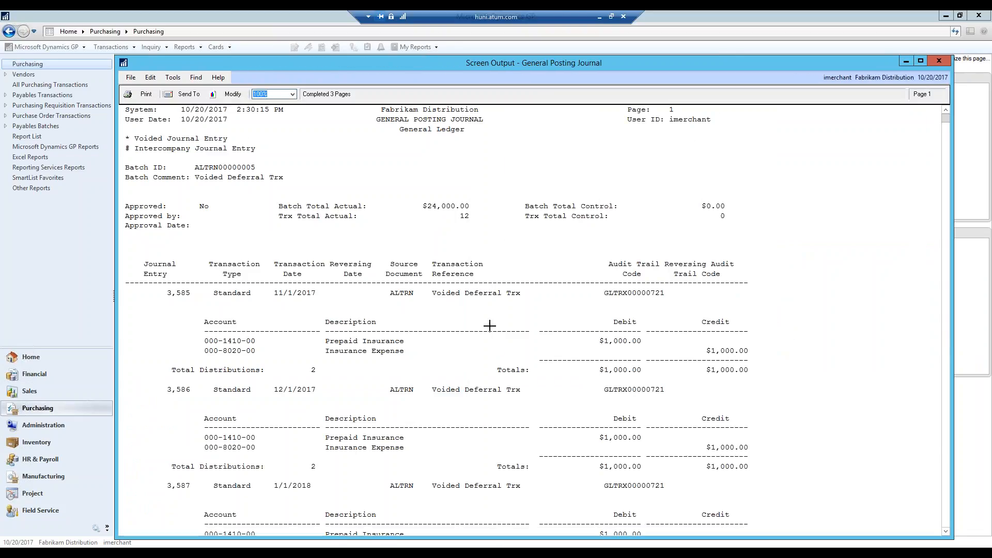
pyautogui.scroll(-1, 411, 304)
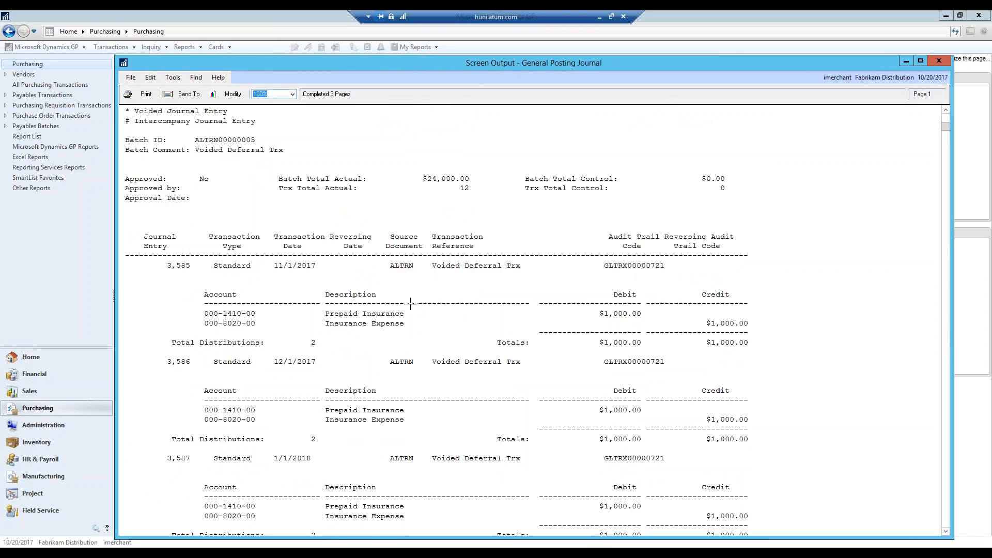
pyautogui.scroll(-2, 410, 303)
pyautogui.scroll(-18, 613, 273)
pyautogui.scroll(-10, 618, 279)
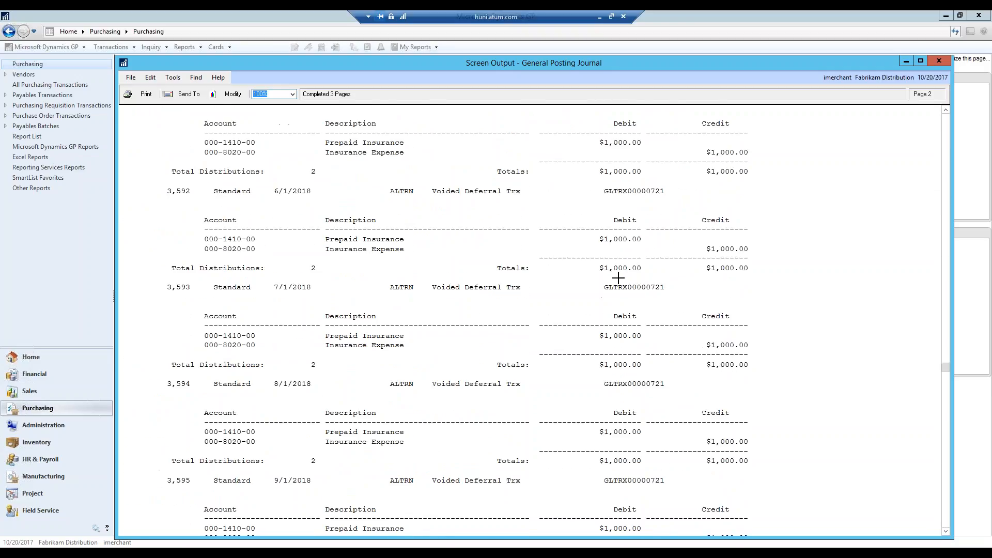
pyautogui.scroll(-20, 618, 278)
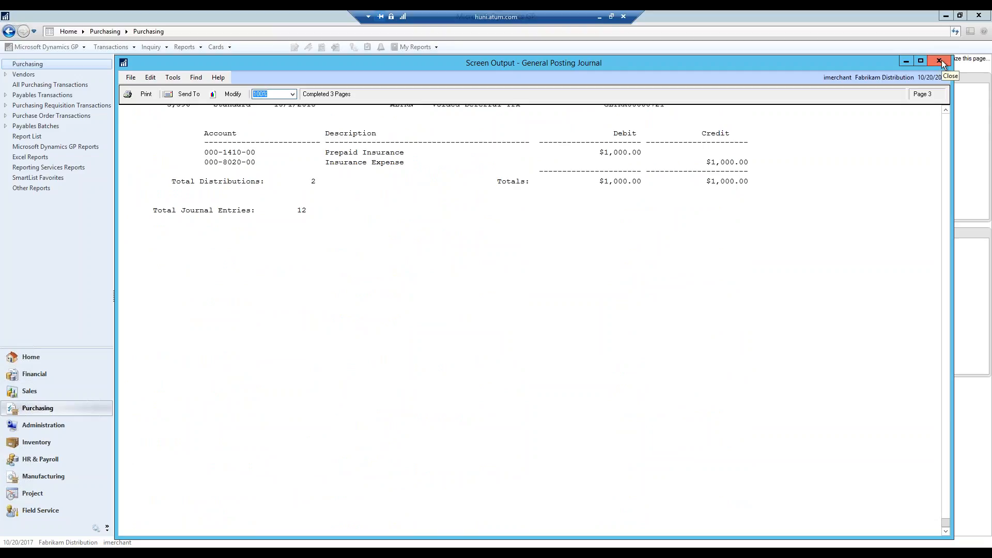
pyautogui.click(941, 60)
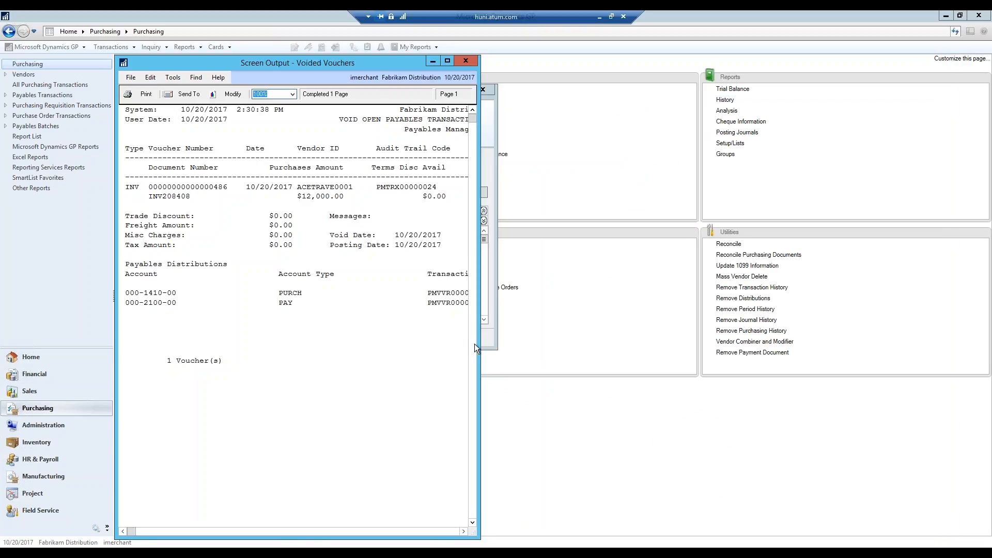
# Step: Review the payables distributions in the Voided Vouchers report, then close the report and Void Open Payables Transactions
pyautogui.moveTo(478, 346); pyautogui.dragTo(916, 411)
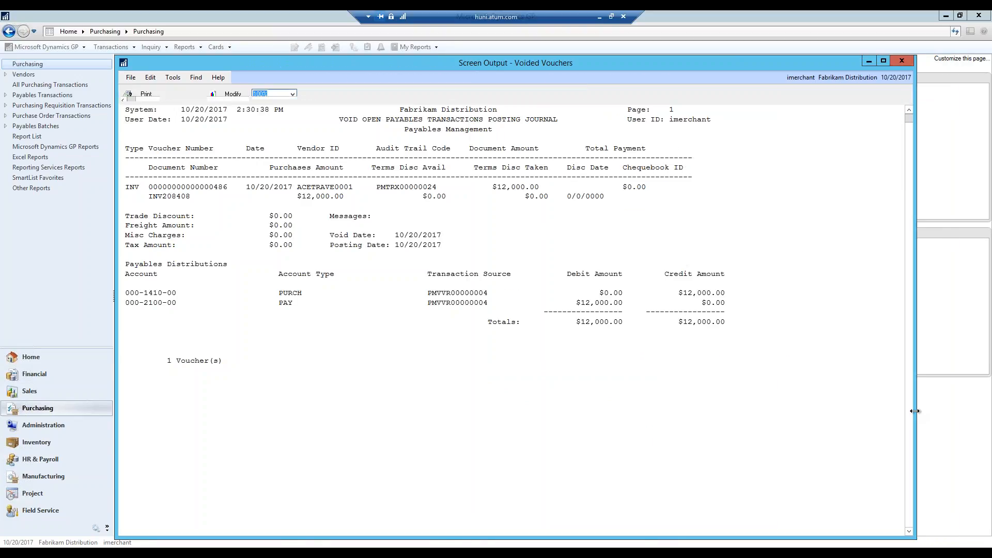
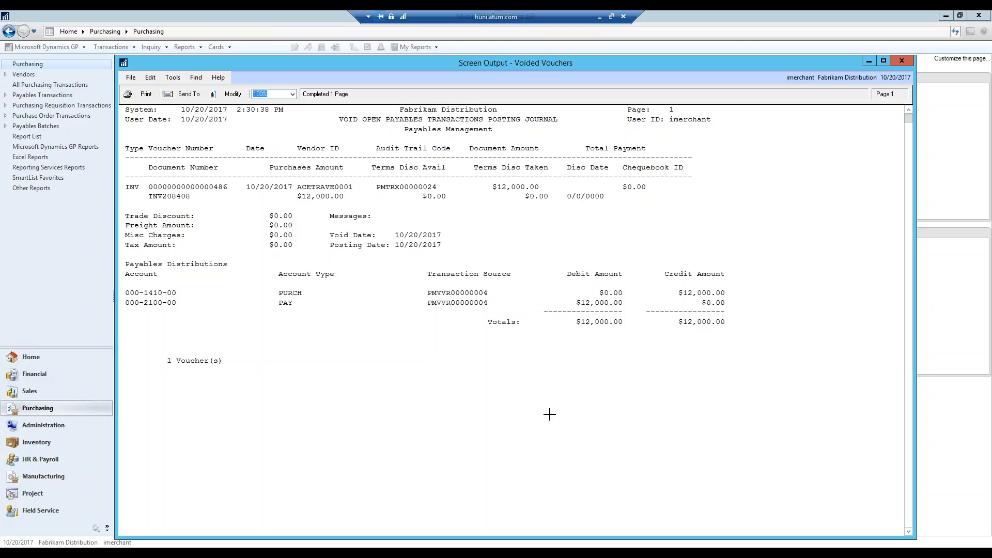
pyautogui.click(901, 61)
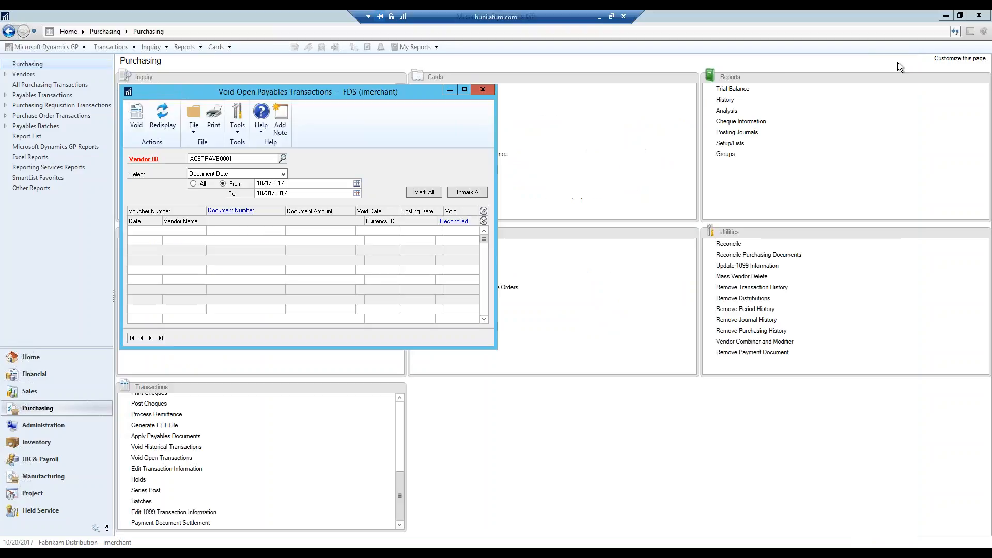
pyautogui.click(482, 90)
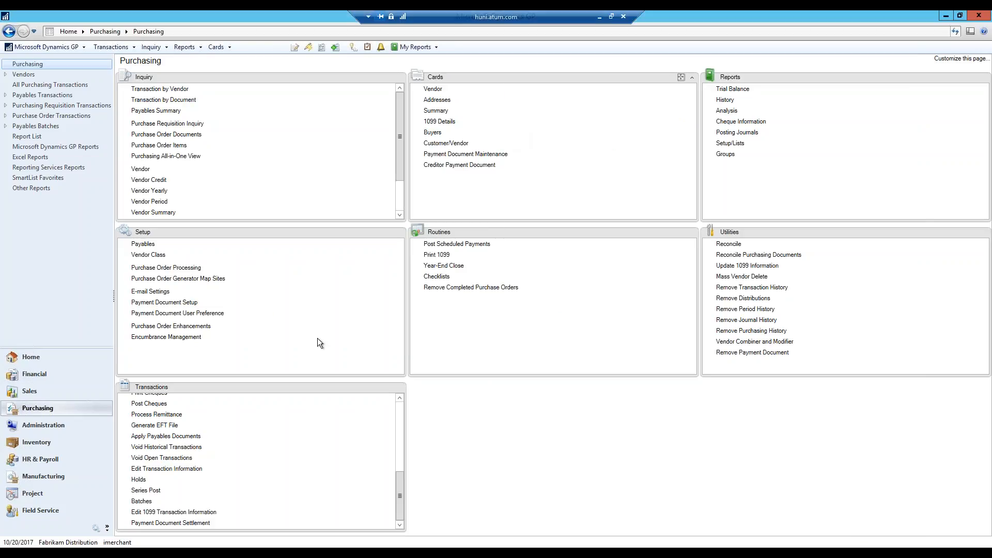
# Step: Start a new invoice in Payables Transaction Entry for the vendor Advanced Office Systems
pyautogui.click(399, 415)
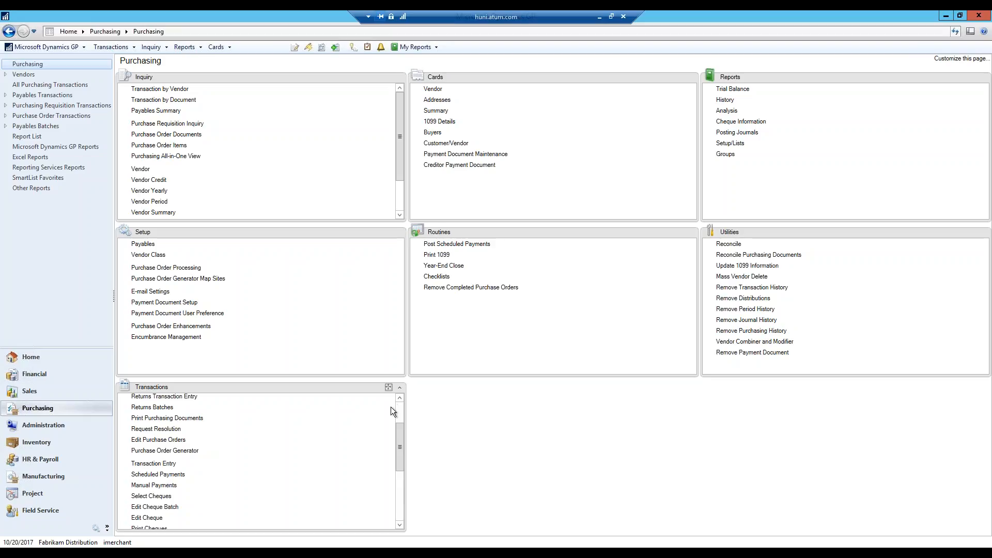
pyautogui.click(402, 407)
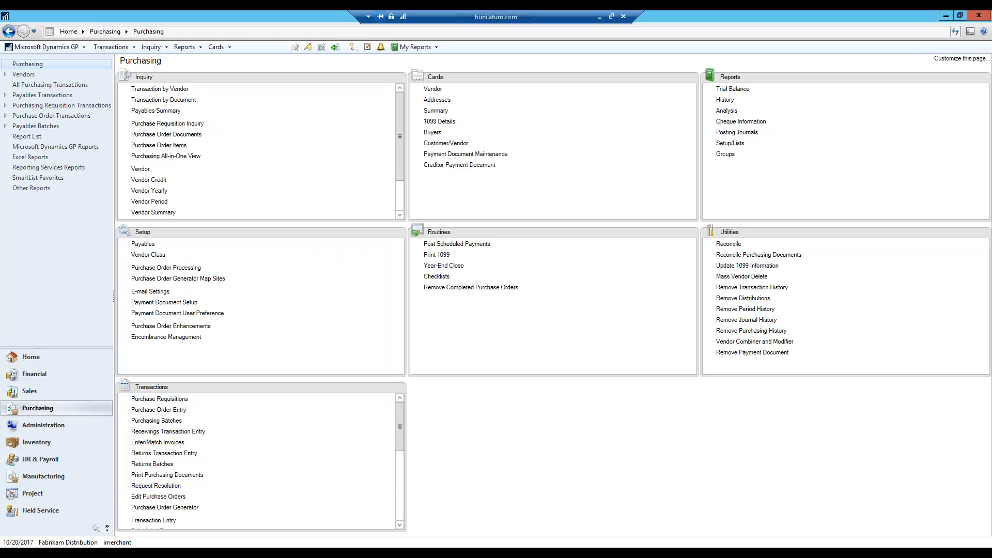
pyautogui.click(157, 522)
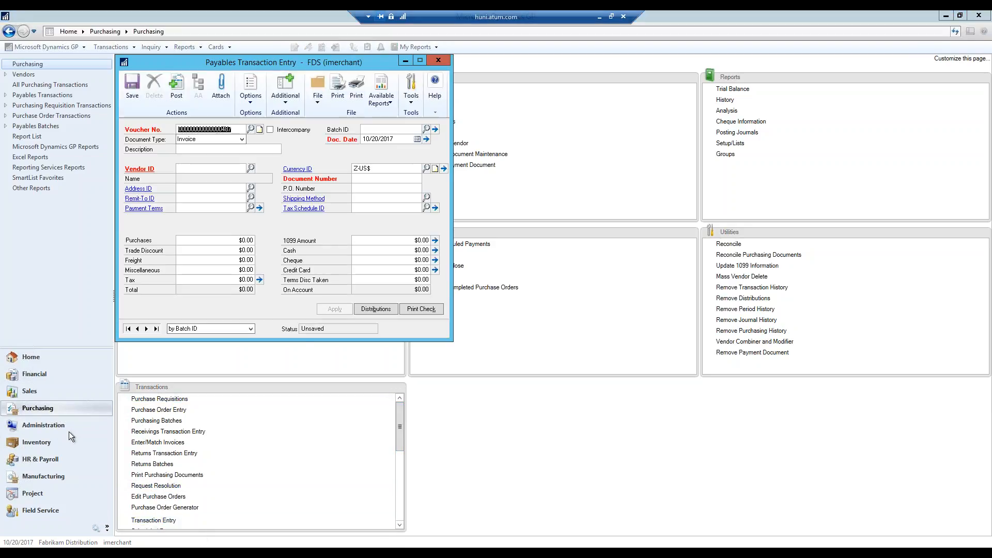
pyautogui.click(218, 149)
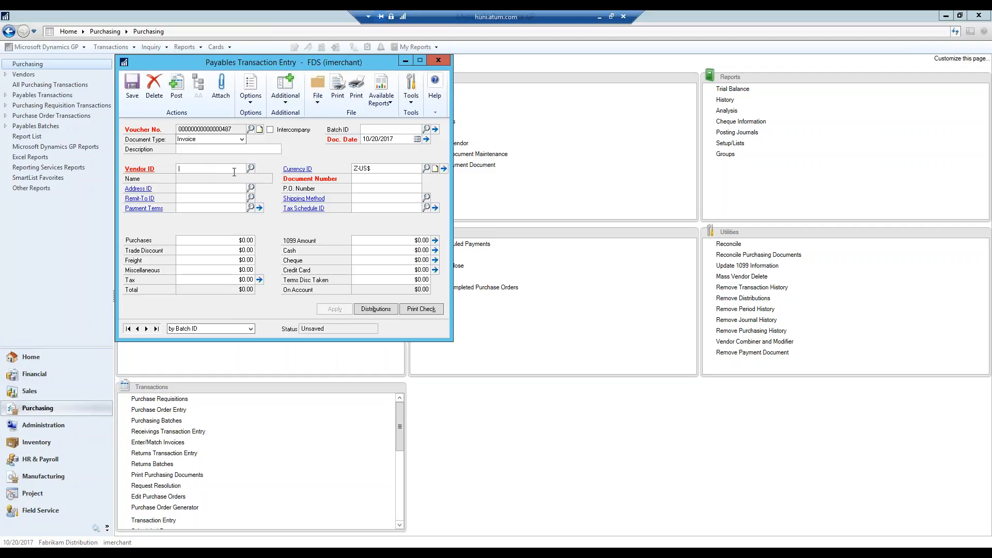
pyautogui.click(250, 169)
pyautogui.doubleClick(336, 225)
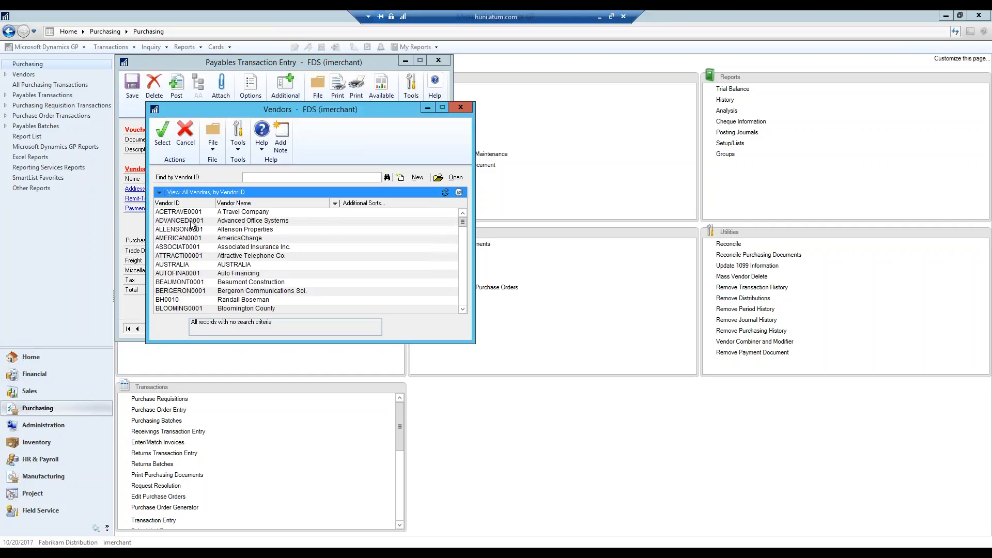
# Step: Set the invoice's purchases amount to $15,000.00 and its document number to INV112233
pyautogui.click(245, 240)
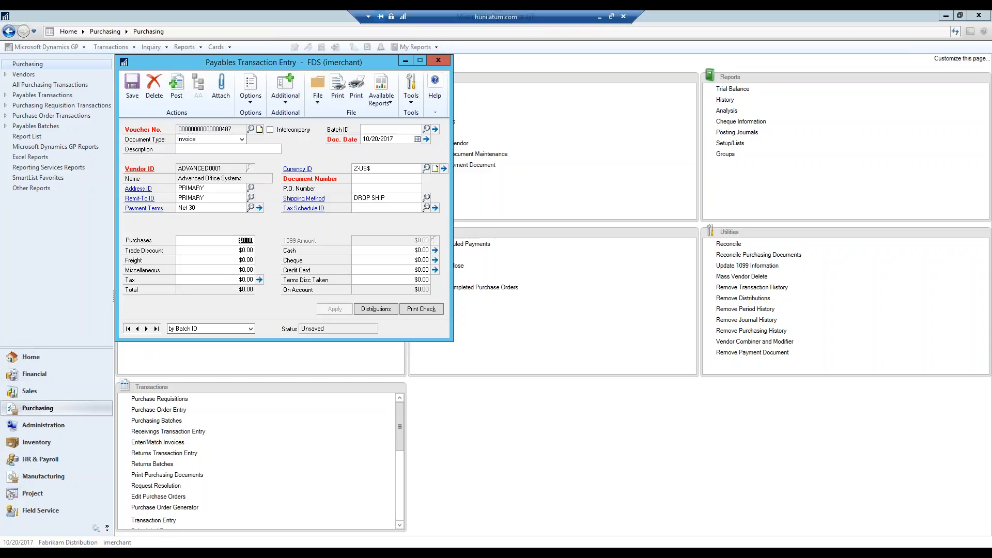
pyautogui.write('0.1500000')
pyautogui.press('Tab')
pyautogui.press('Tab')
pyautogui.press('Tab')
pyautogui.press('Tab')
pyautogui.press('Tab')
pyautogui.press('Tab')
pyautogui.press('Tab')
pyautogui.click(410, 179)
pyautogui.write('INV112233')
# Step: Open the invoice's distributions and change the PURCH line's account to 000-1410-00
pyautogui.click(371, 308)
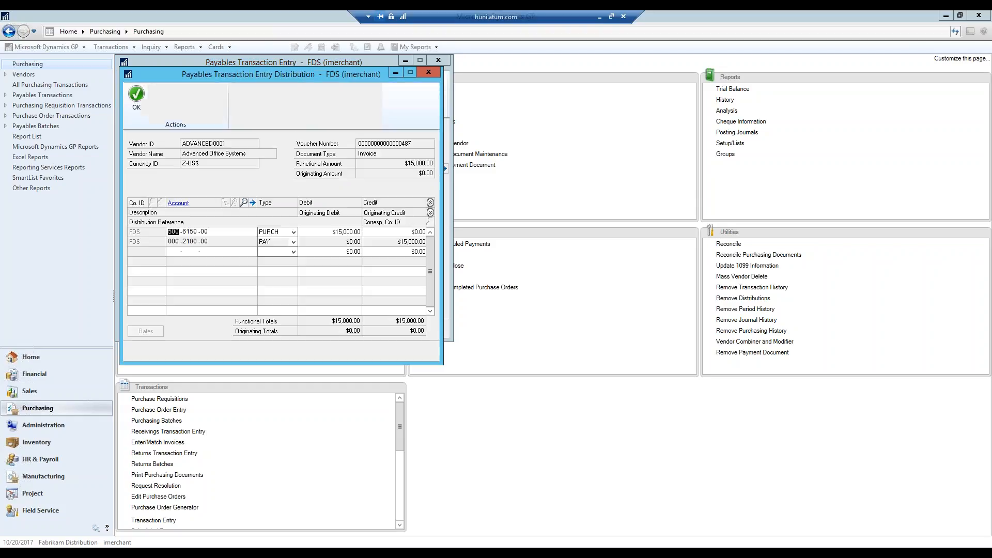
pyautogui.moveTo(329, 78); pyautogui.dragTo(692, 100)
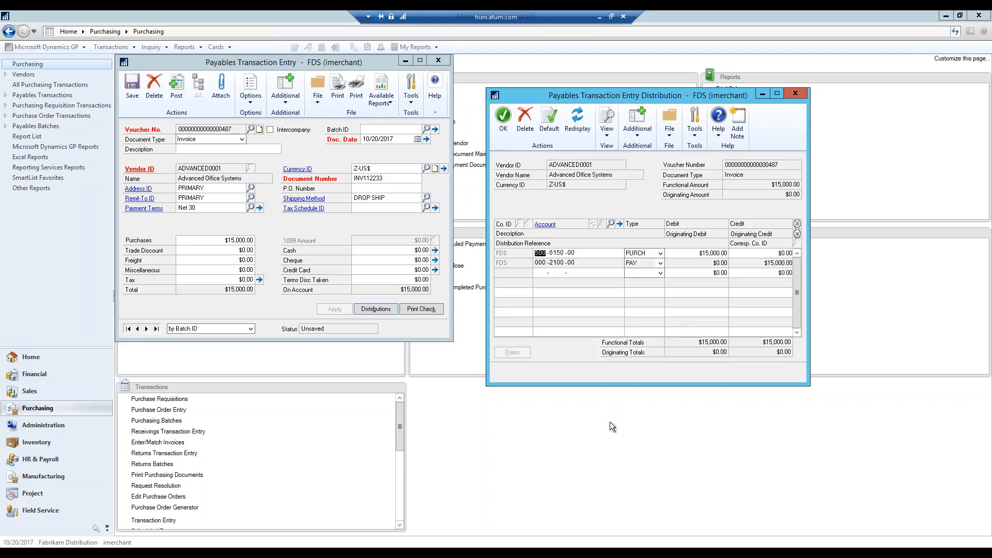
pyautogui.write('0001410')
pyautogui.press('Tab')
pyautogui.press('Tab')
pyautogui.press('Tab')
# Step: Open Deferral Entry for the invoice's 000-1410-00 PURCH distribution and set the Start of Period to 10/1/2017
pyautogui.click(639, 124)
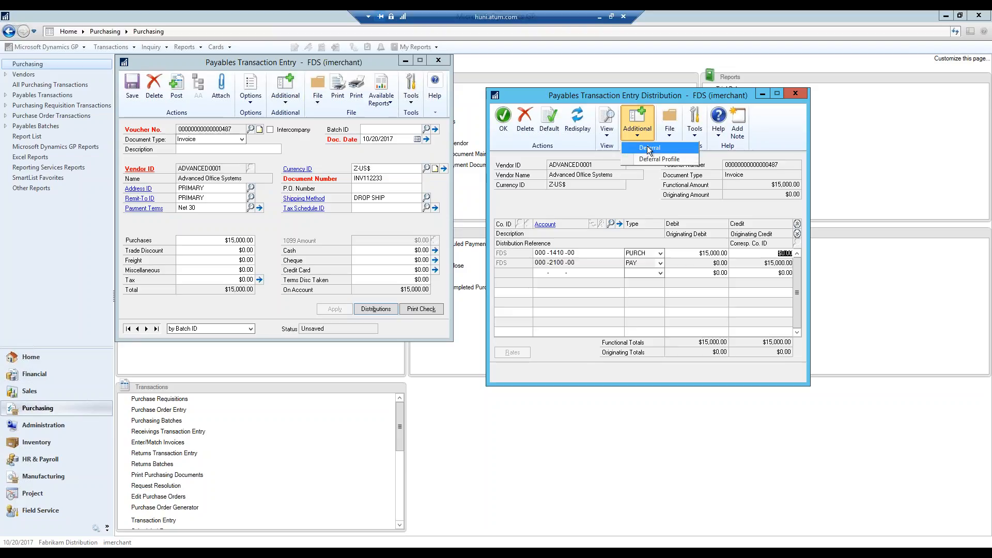
pyautogui.click(647, 148)
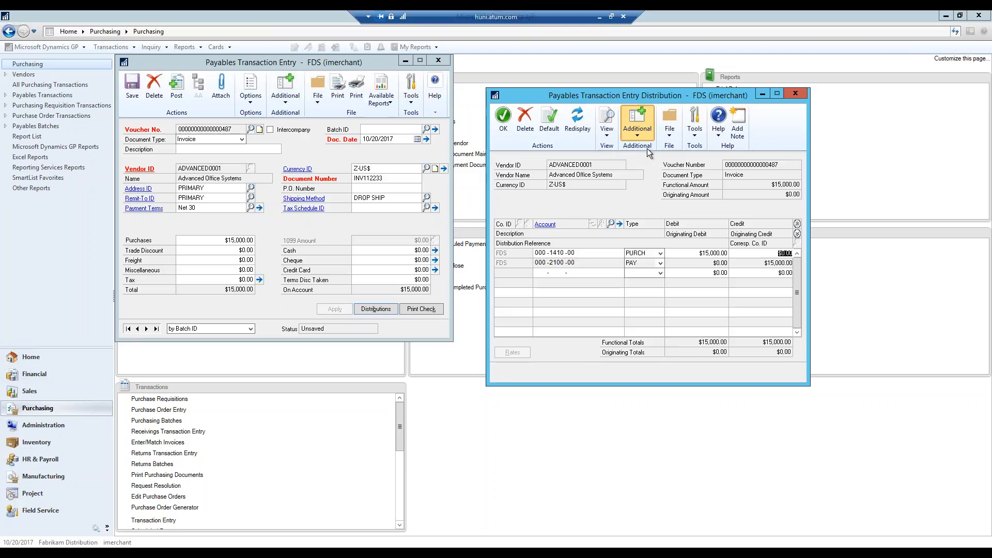
pyautogui.moveTo(302, 63); pyautogui.dragTo(614, 205)
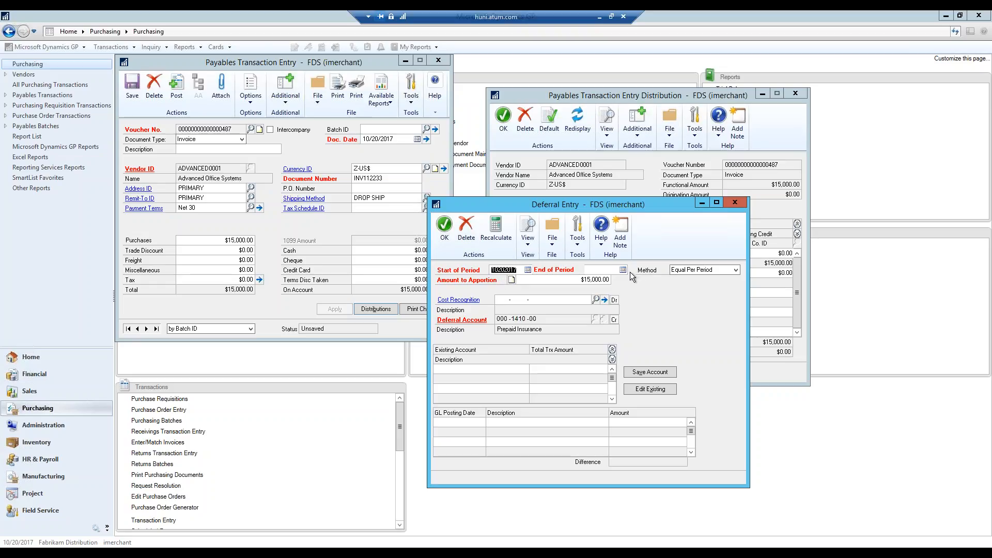
pyautogui.click(527, 270)
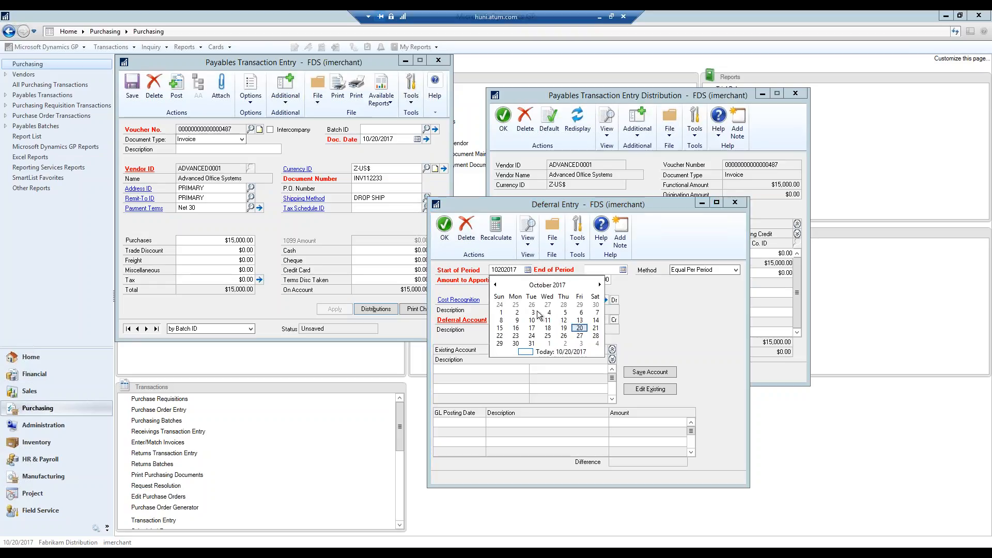
pyautogui.click(510, 320)
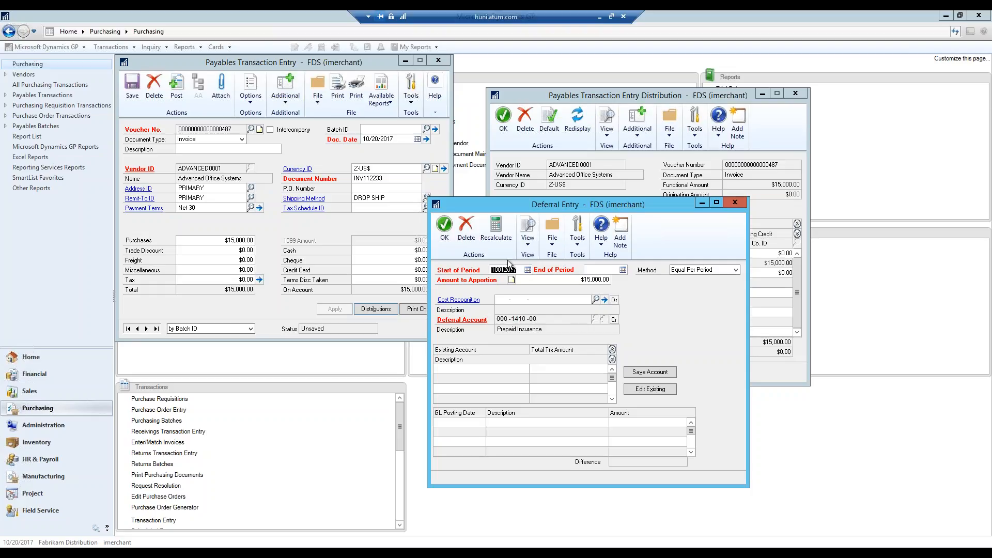
# Step: Set the deferral's End of Period to 12/31/2018
pyautogui.click(623, 270)
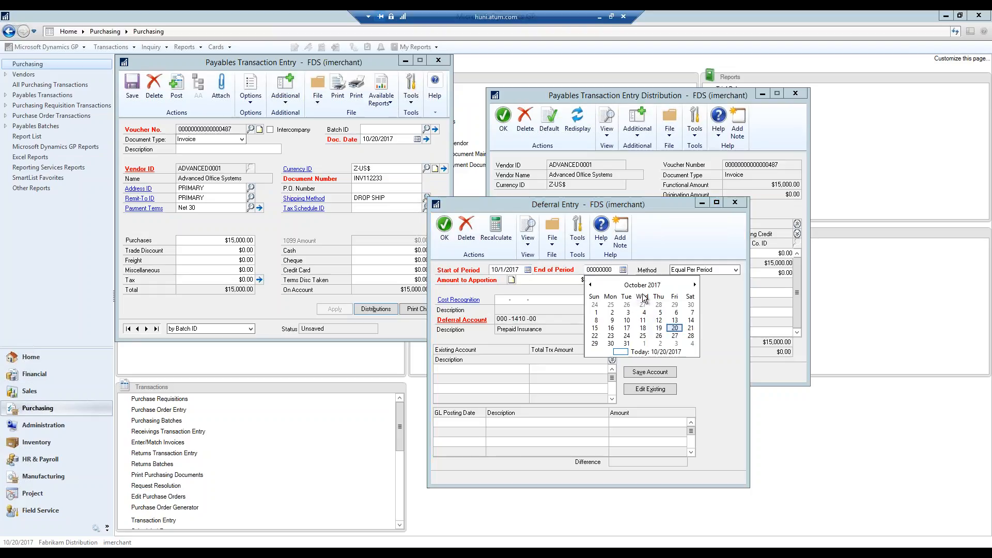
pyautogui.click(694, 285)
pyautogui.click(694, 285)
pyautogui.click(693, 285)
pyautogui.click(693, 284)
pyautogui.click(694, 284)
pyautogui.doubleClick(693, 285)
pyautogui.doubleClick(694, 284)
pyautogui.click(693, 285)
pyautogui.click(694, 284)
pyautogui.click(694, 285)
pyautogui.click(694, 285)
pyautogui.click(693, 285)
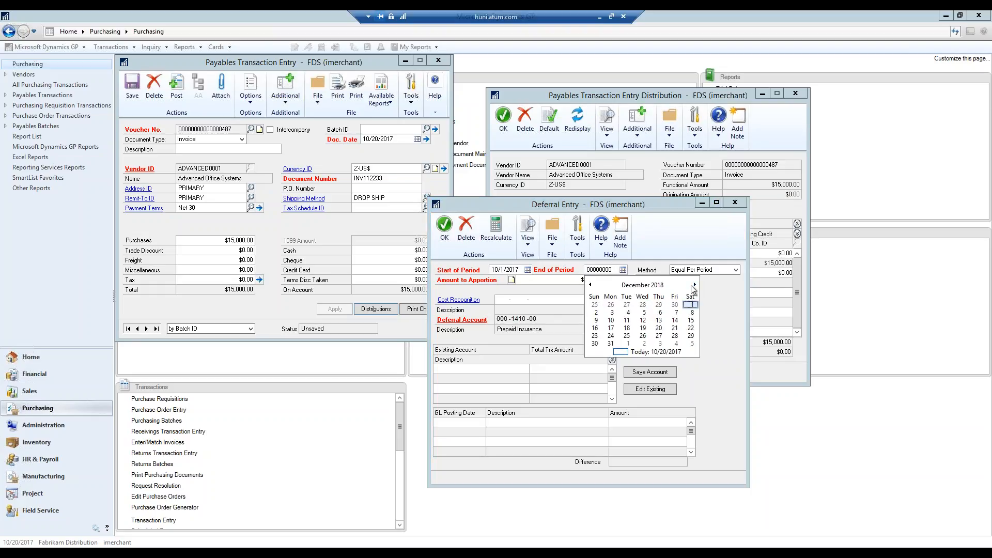
pyautogui.click(610, 343)
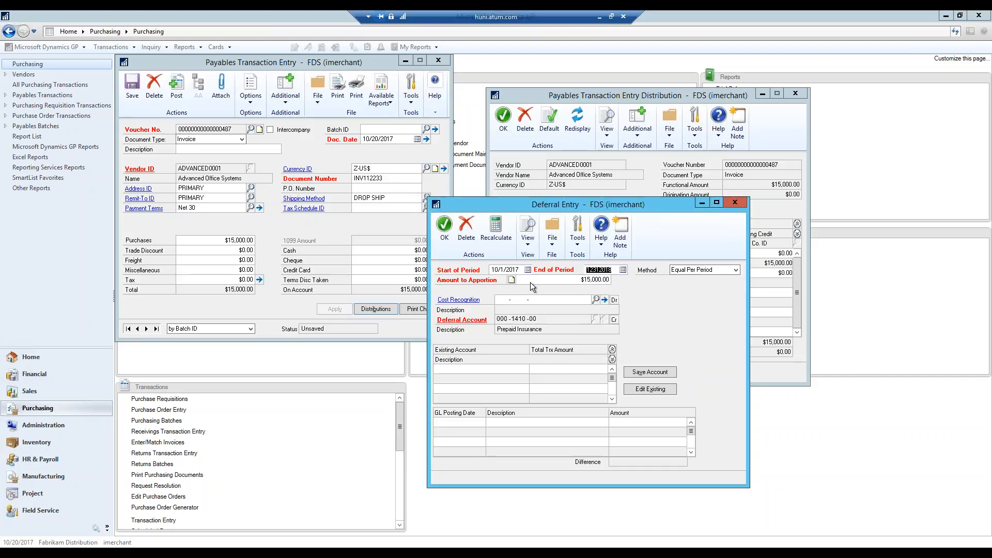
# Step: Open the account lookup for Cost Recognition, sort the accounts by description, and search for "expense"
pyautogui.press('Tab')
pyautogui.press('Tab')
pyautogui.click(596, 299)
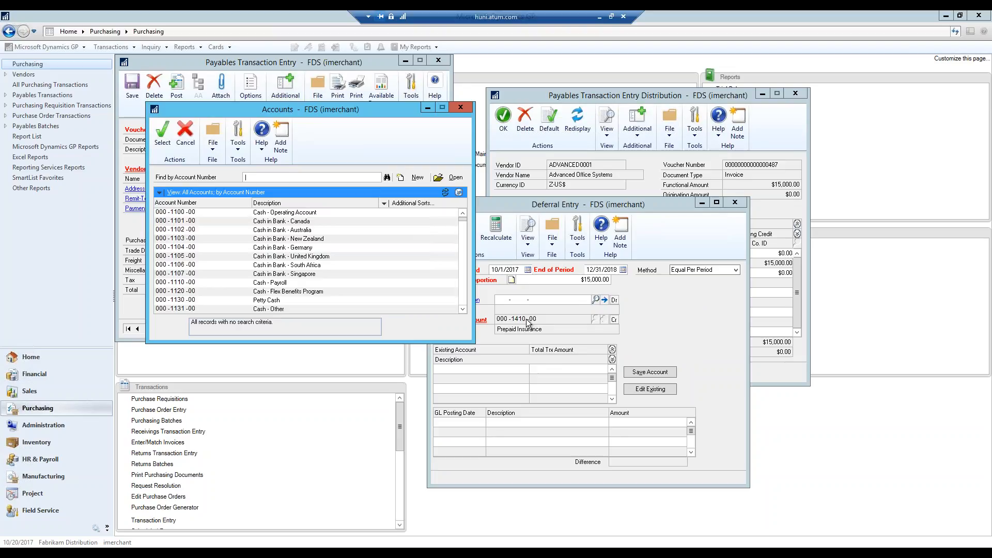
pyautogui.write('equipme')
pyautogui.press('Tab')
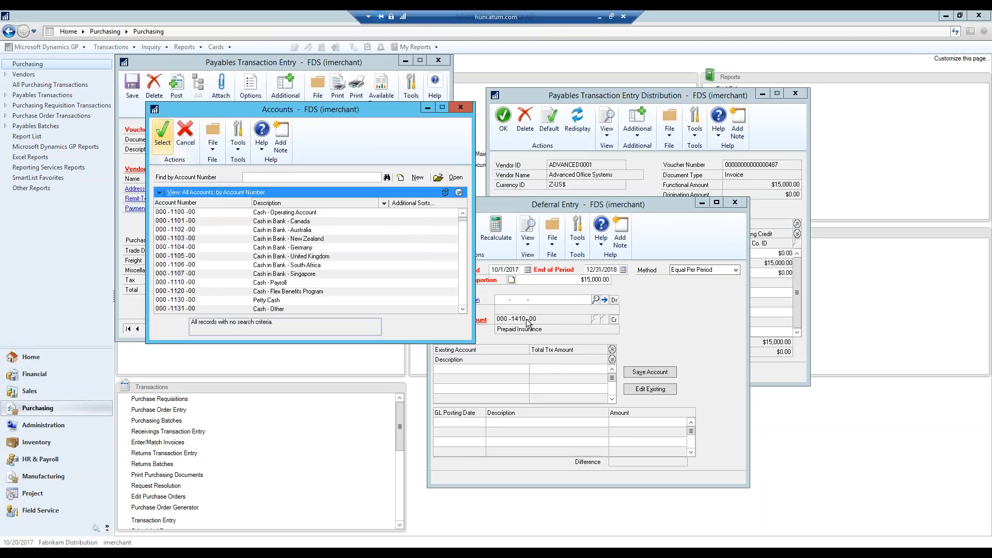
pyautogui.click(292, 203)
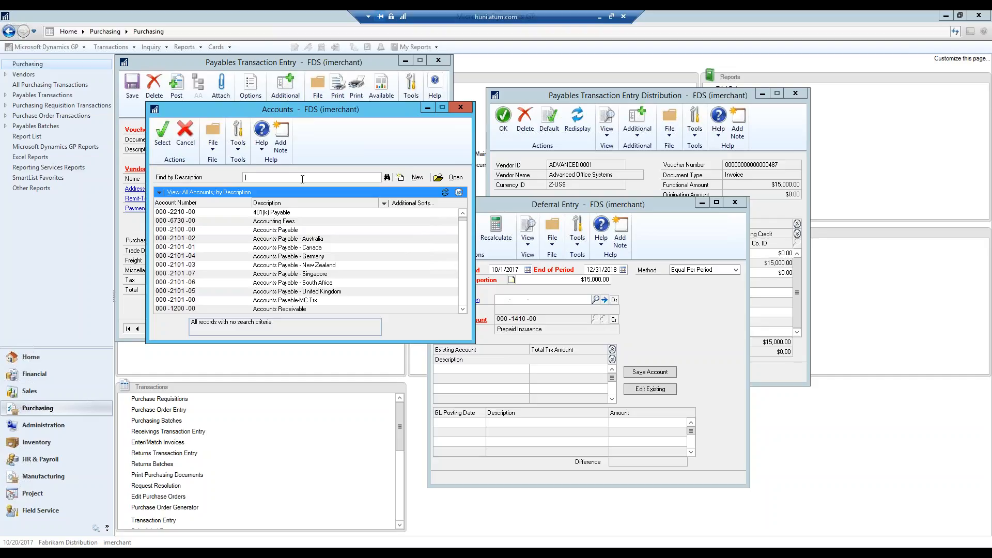
pyautogui.write('expense')
pyautogui.press('Tab')
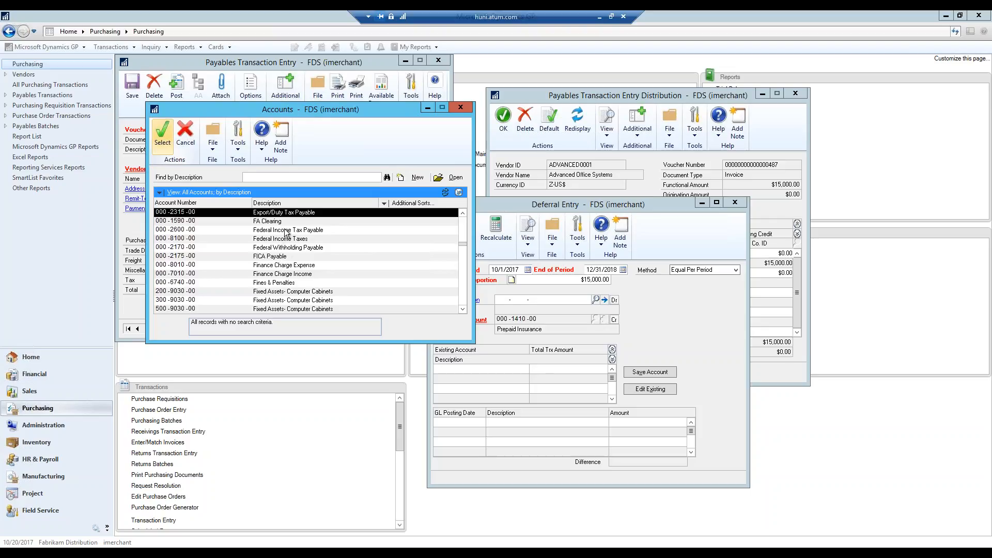
pyautogui.click(286, 266)
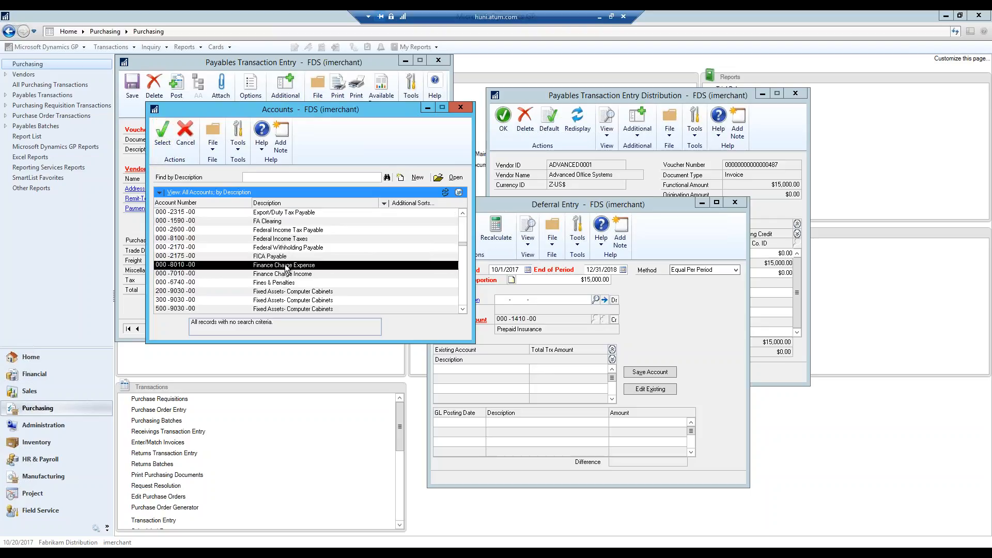
pyautogui.click(280, 257)
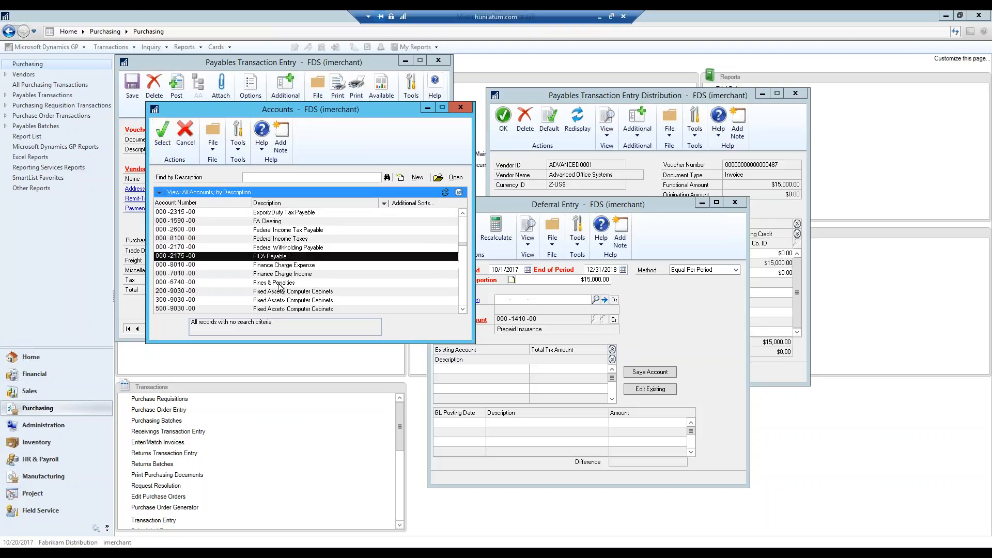
pyautogui.click(289, 213)
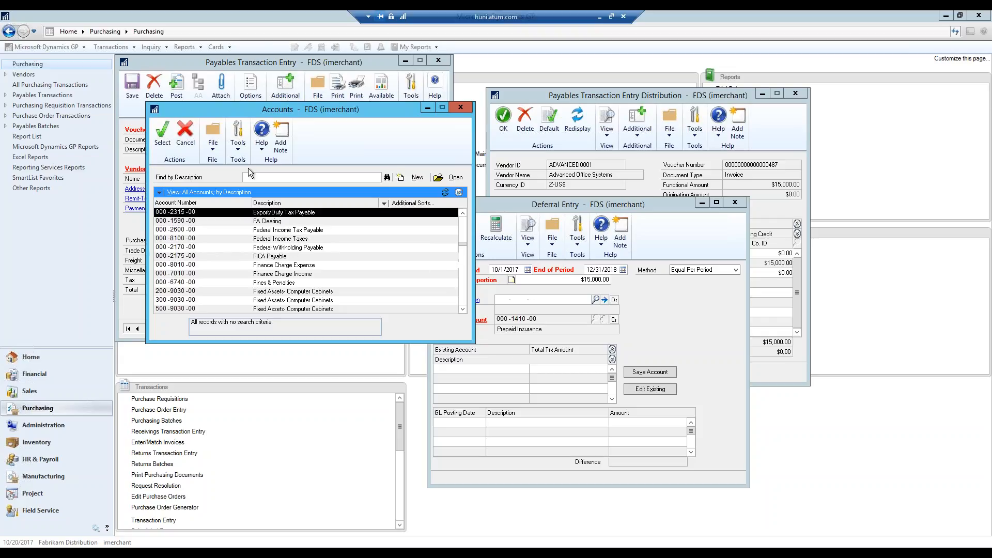
# Step: Search the account descriptions for "insurance" and choose 000-8020-00 Insurance Expense as the Cost Recognition account
pyautogui.click(262, 178)
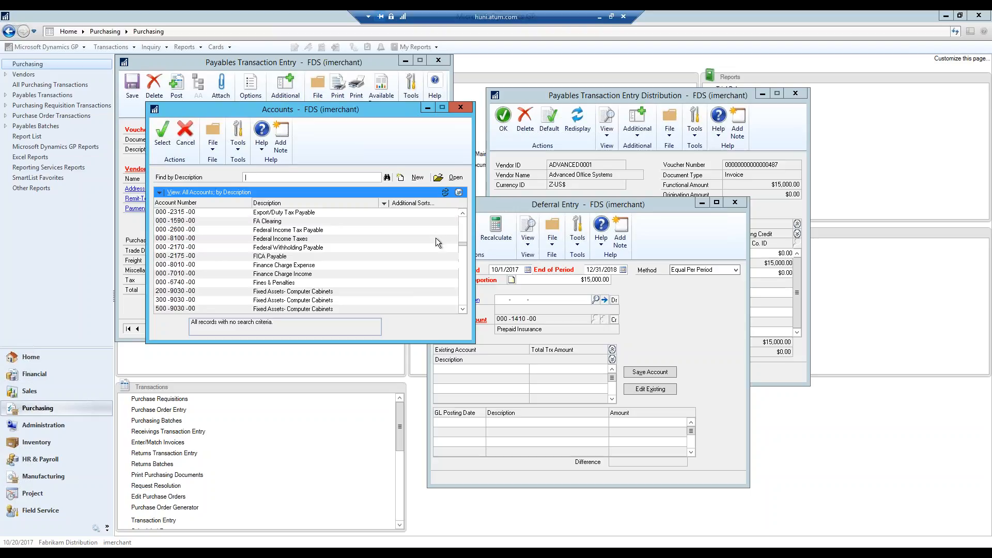
pyautogui.write('insurance')
pyautogui.press('Tab')
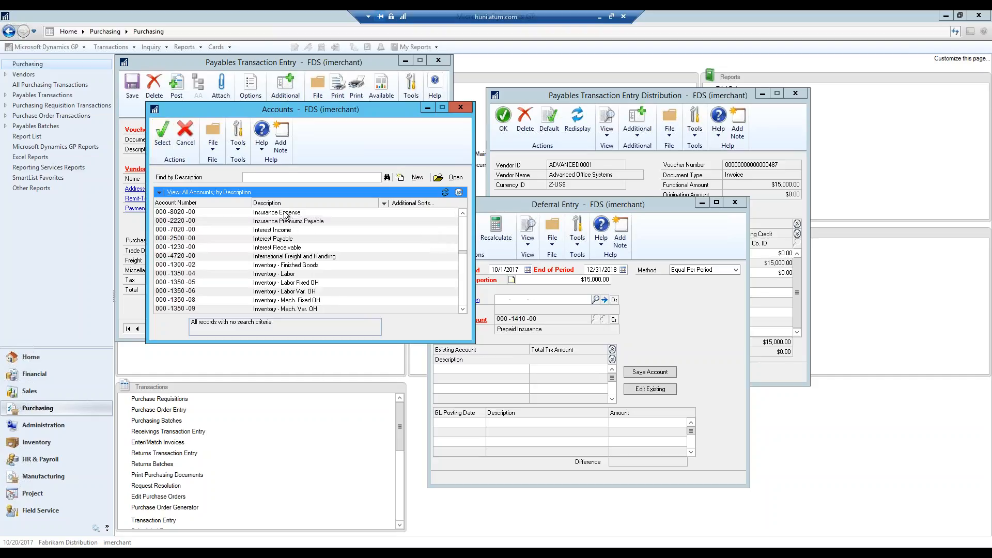
pyautogui.doubleClick(279, 216)
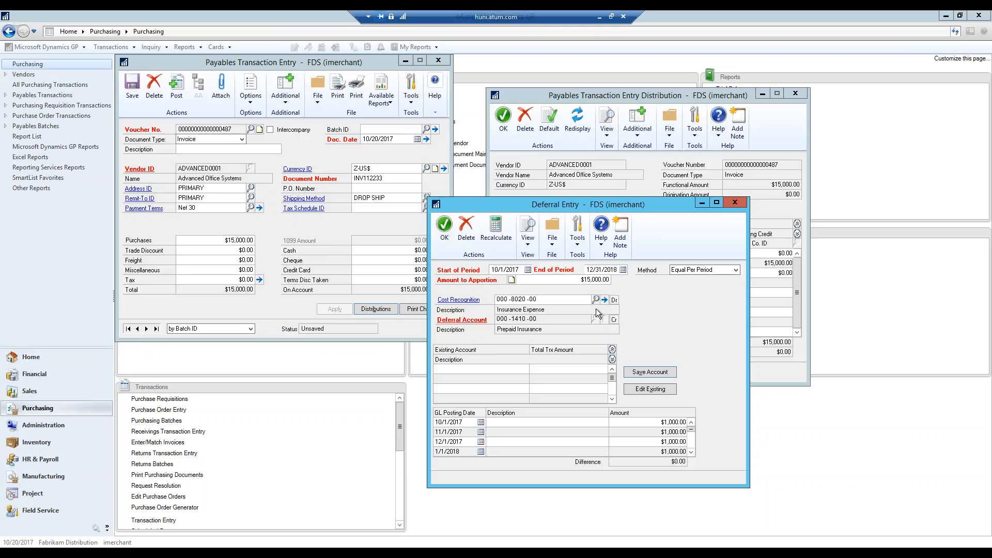
# Step: Enlarge the Deferral Entry window and examine the GL posting dates and amounts through the end of the schedule
pyautogui.moveTo(615, 199); pyautogui.dragTo(505, 129)
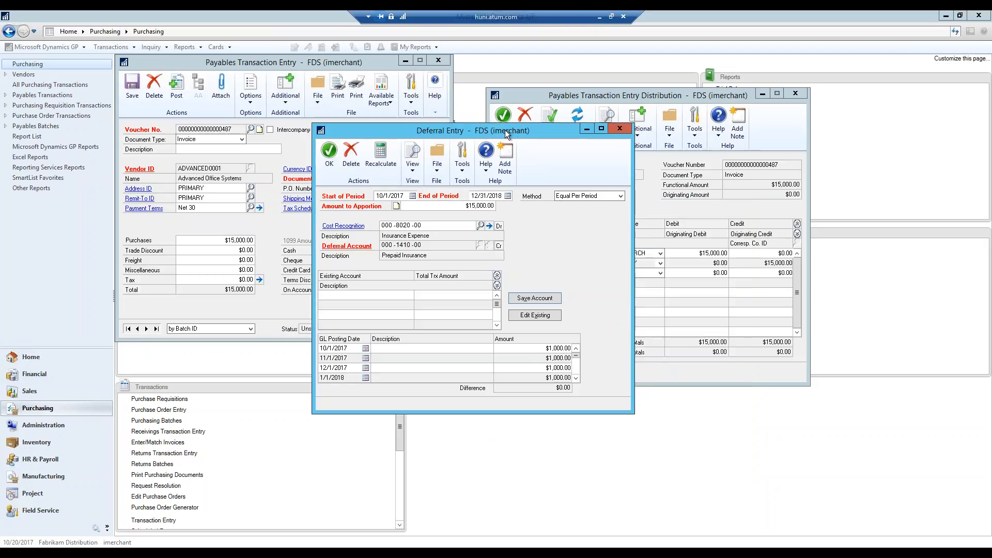
pyautogui.moveTo(522, 415); pyautogui.dragTo(522, 547)
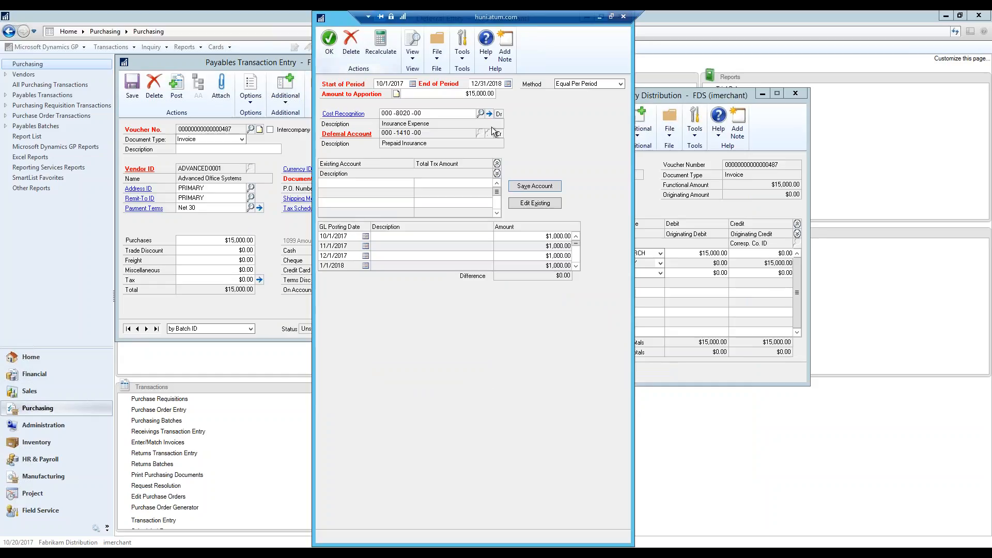
pyautogui.moveTo(351, 30); pyautogui.dragTo(331, 31)
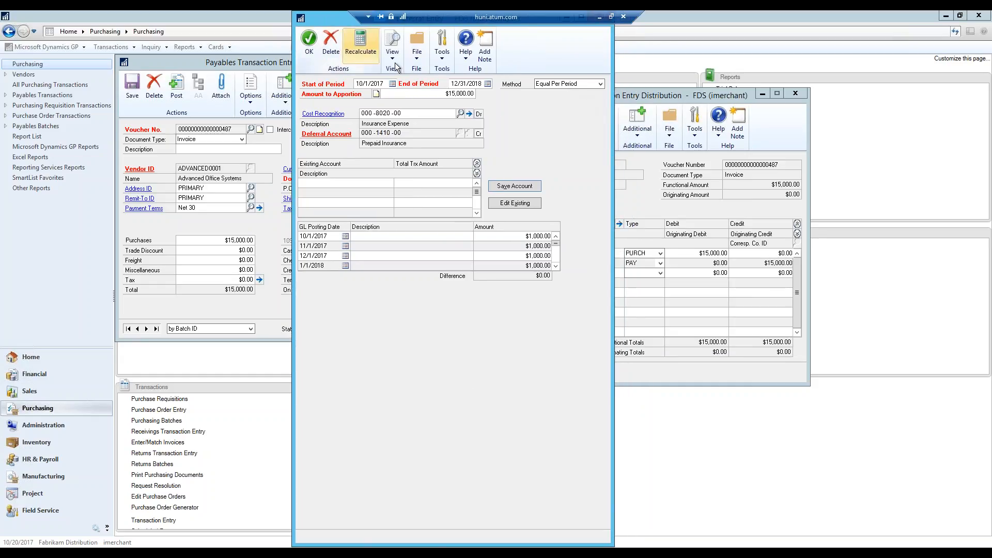
pyautogui.click(557, 265)
pyautogui.click(557, 266)
pyautogui.click(556, 266)
pyautogui.click(557, 265)
pyautogui.click(556, 265)
pyautogui.click(557, 265)
pyautogui.click(556, 265)
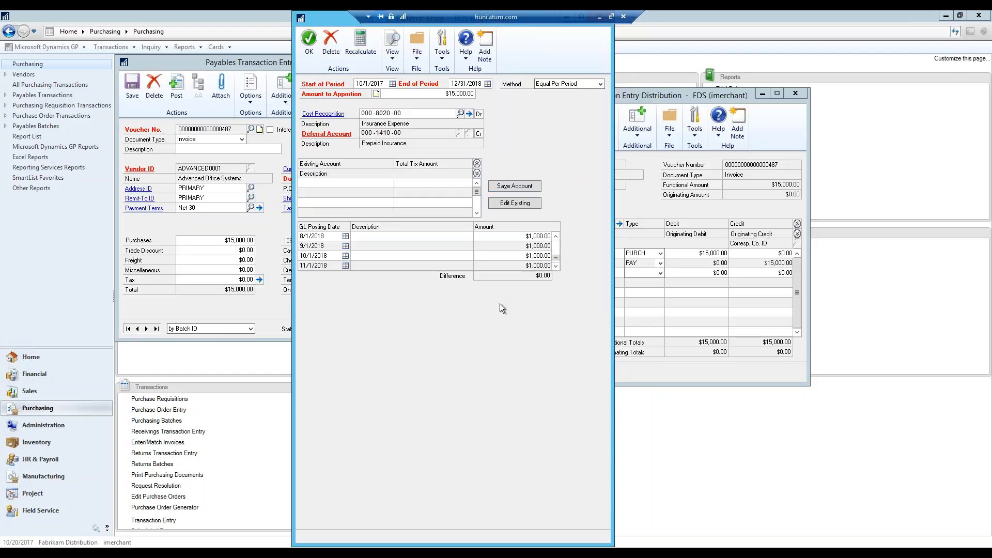
pyautogui.click(556, 266)
# Step: Change the deferral's End of Period to 8/31/2018 and recalculate the schedule
pyautogui.click(488, 84)
pyautogui.click(456, 101)
pyautogui.click(456, 102)
pyautogui.click(456, 102)
pyautogui.click(456, 101)
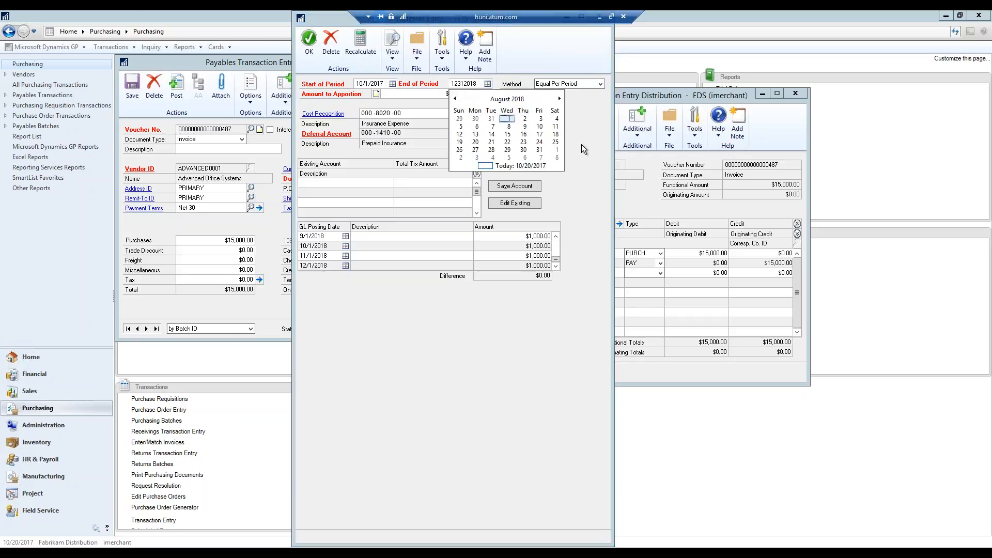
pyautogui.click(540, 150)
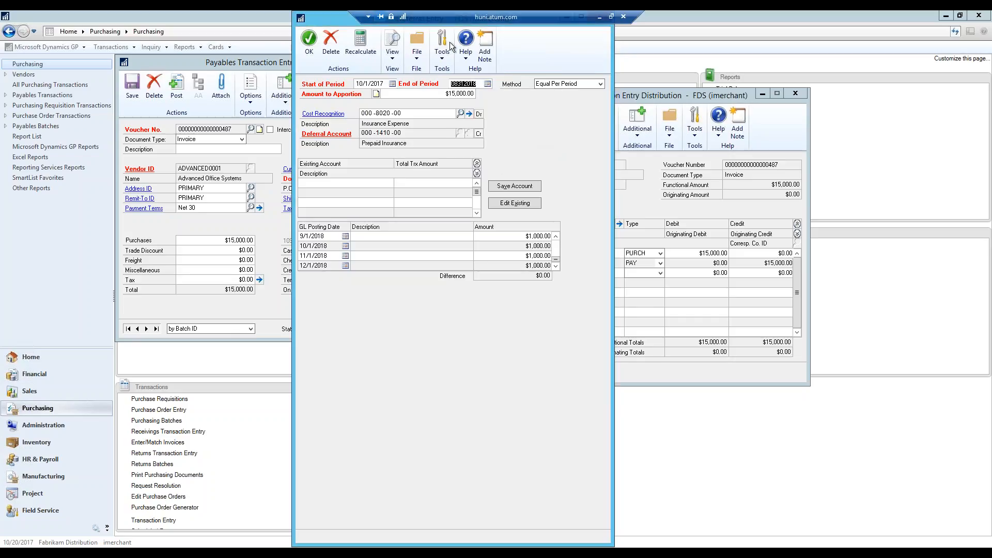
pyautogui.click(363, 48)
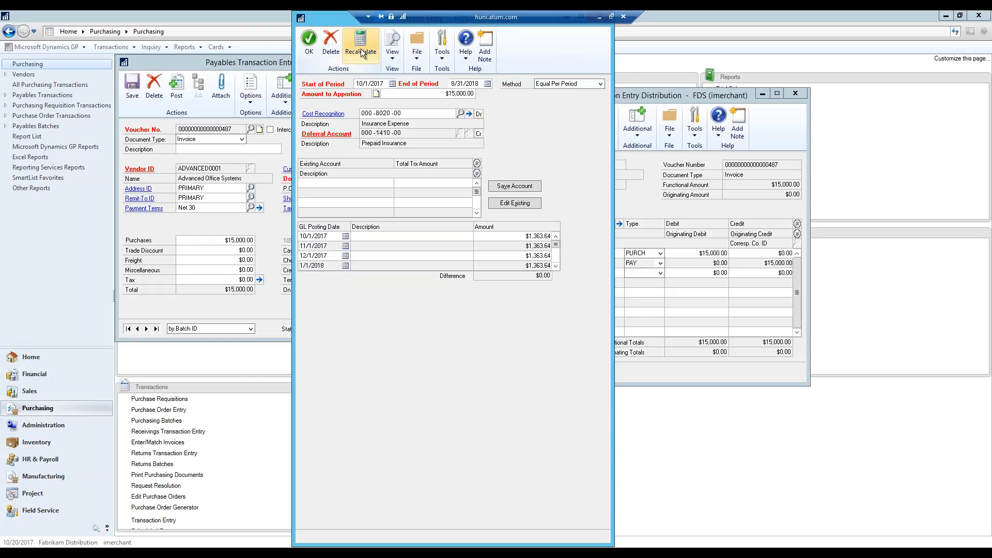
# Step: Examine the recalculated deferral amounts down to the last GL posting date
pyautogui.click(555, 267)
pyautogui.click(555, 266)
pyautogui.click(555, 267)
pyautogui.click(556, 267)
pyautogui.click(556, 266)
pyautogui.click(556, 266)
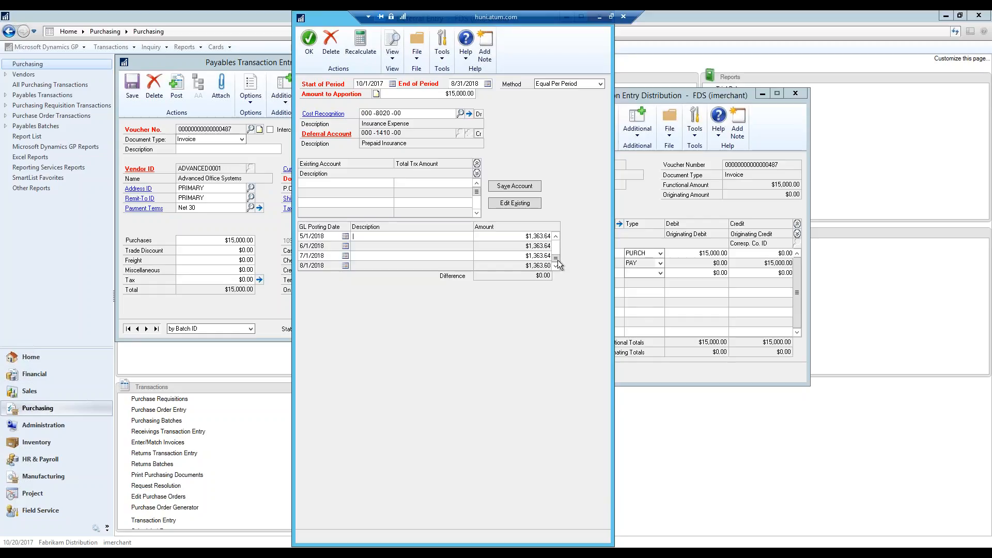
# Step: Try a different amount on the 10/1/2017 deferral line, and set it back to $1,363.64
pyautogui.moveTo(556, 257); pyautogui.dragTo(556, 244)
pyautogui.click(526, 236)
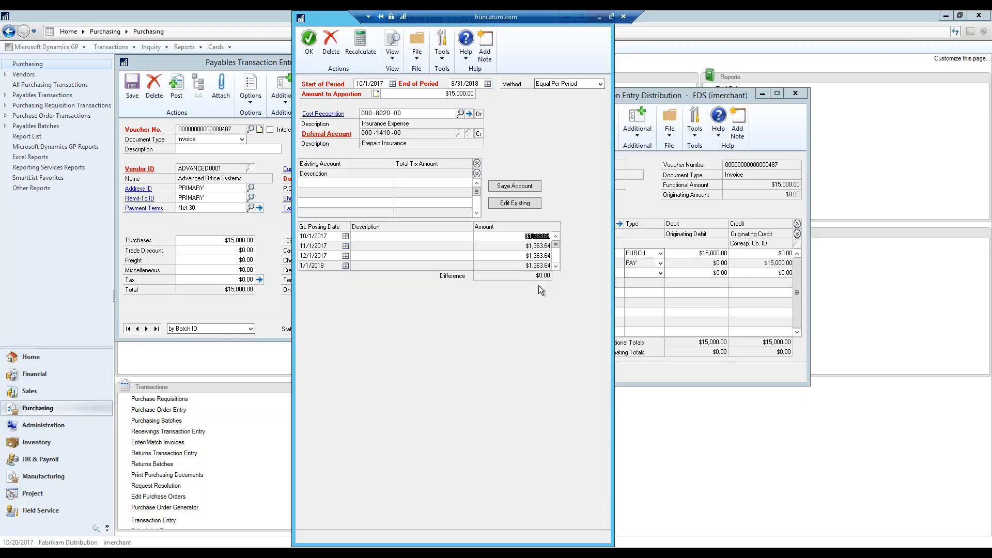
pyautogui.write('2308.08')
pyautogui.click(519, 237)
pyautogui.write('.0136365')
pyautogui.press('Tab')
pyautogui.click(521, 237)
pyautogui.write('1,363.64')
pyautogui.press('Tab')
# Step: Save the deferral entry and accept the invoice's distributions
pyautogui.moveTo(347, 20); pyautogui.dragTo(612, 66)
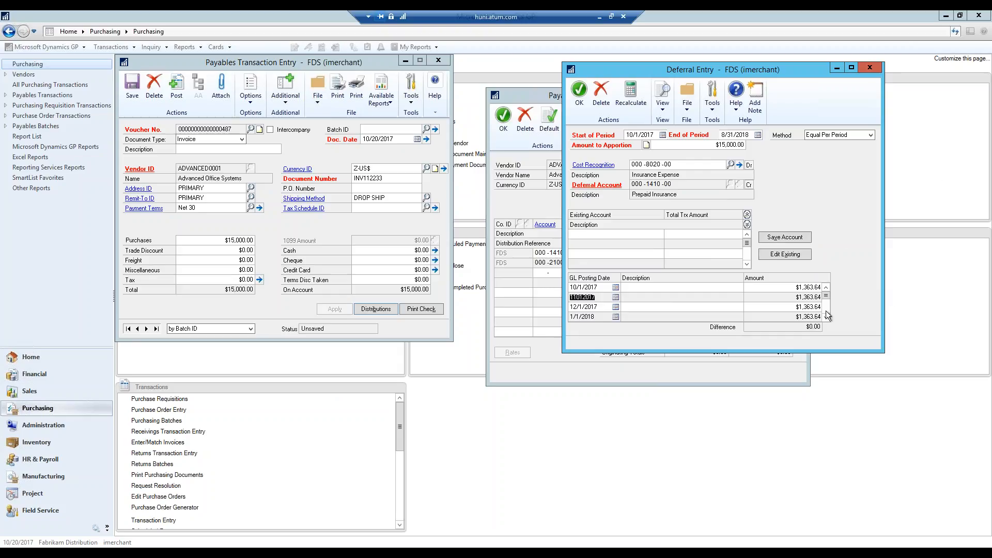
pyautogui.click(579, 103)
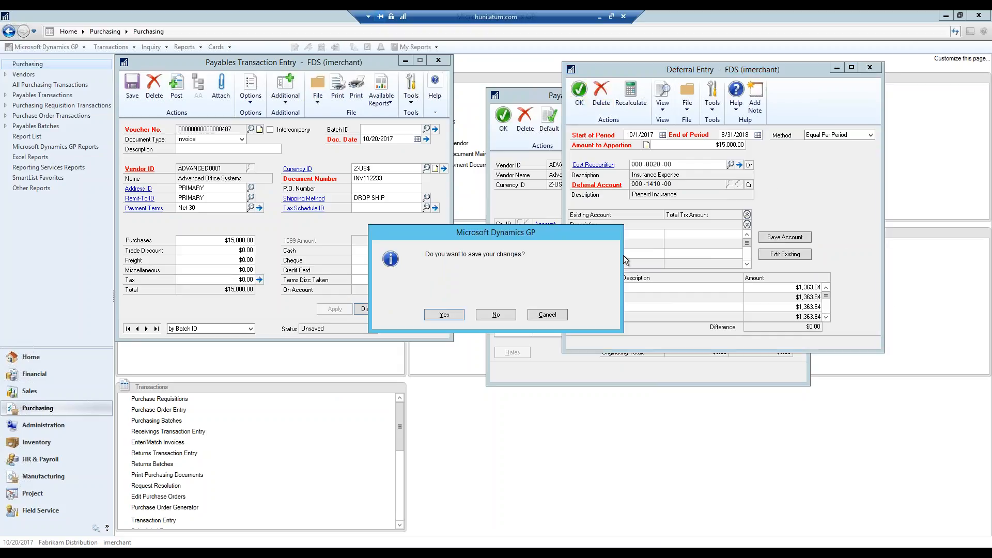
pyautogui.click(445, 314)
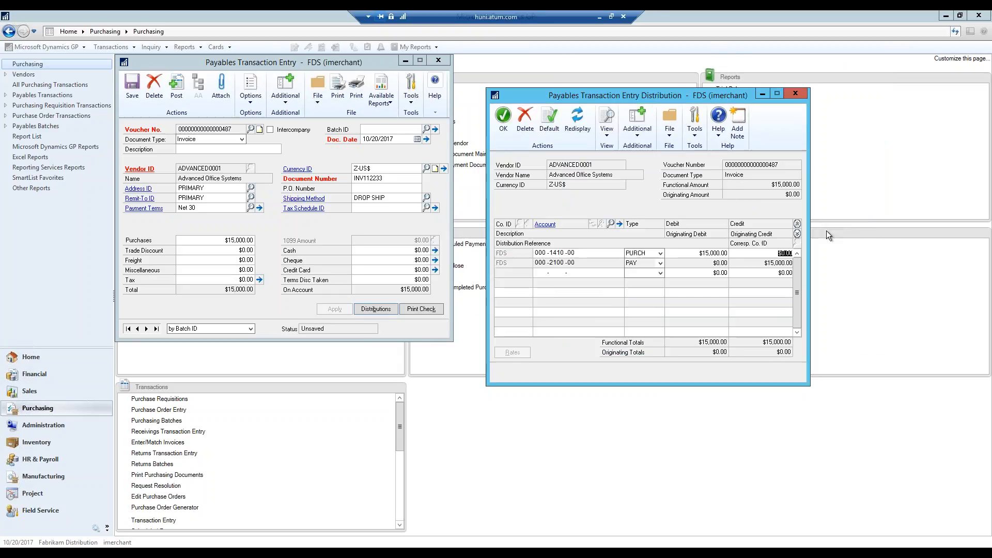
pyautogui.click(503, 130)
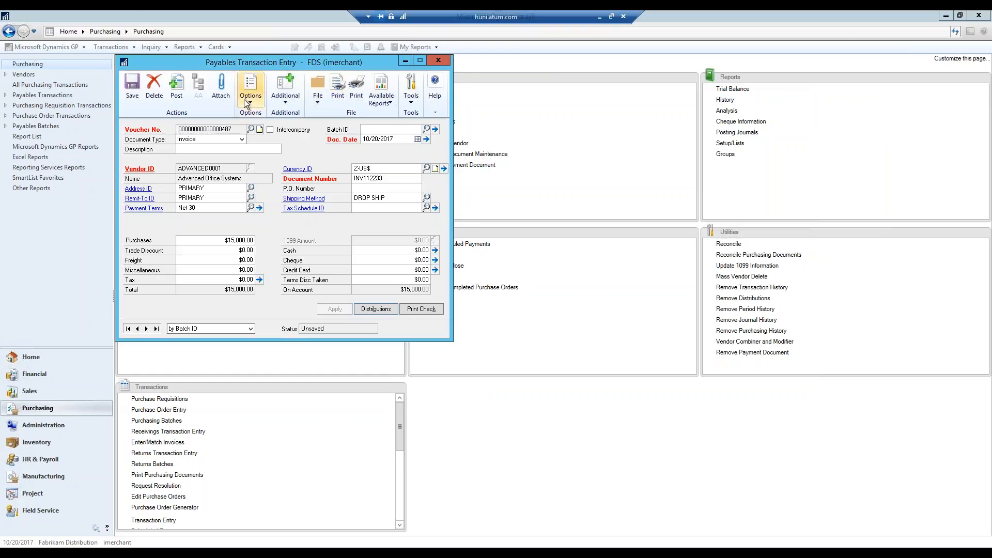
# Step: Post the payables invoice and close the entry window, reviewing the resulting PM Transaction Posting Journal before closing it
pyautogui.click(177, 97)
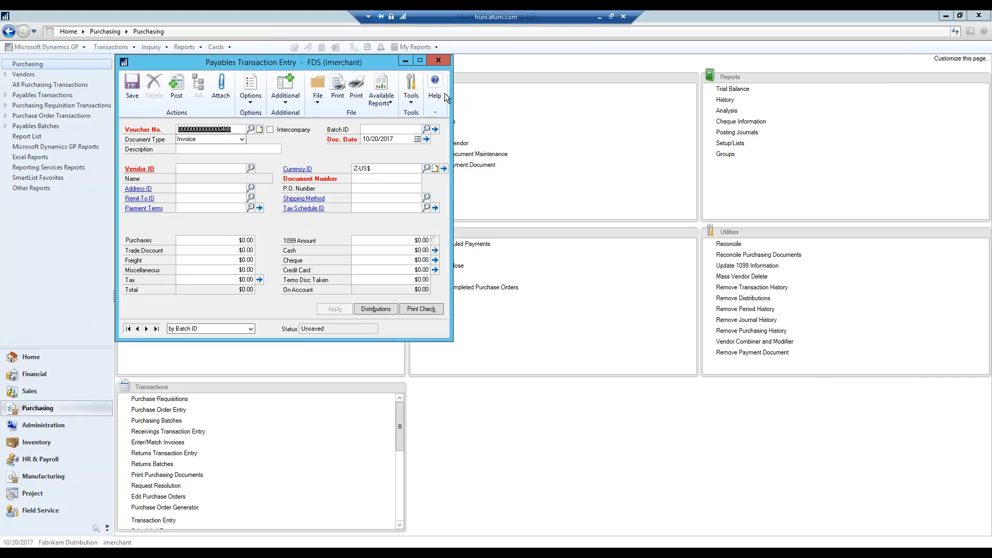
pyautogui.click(438, 60)
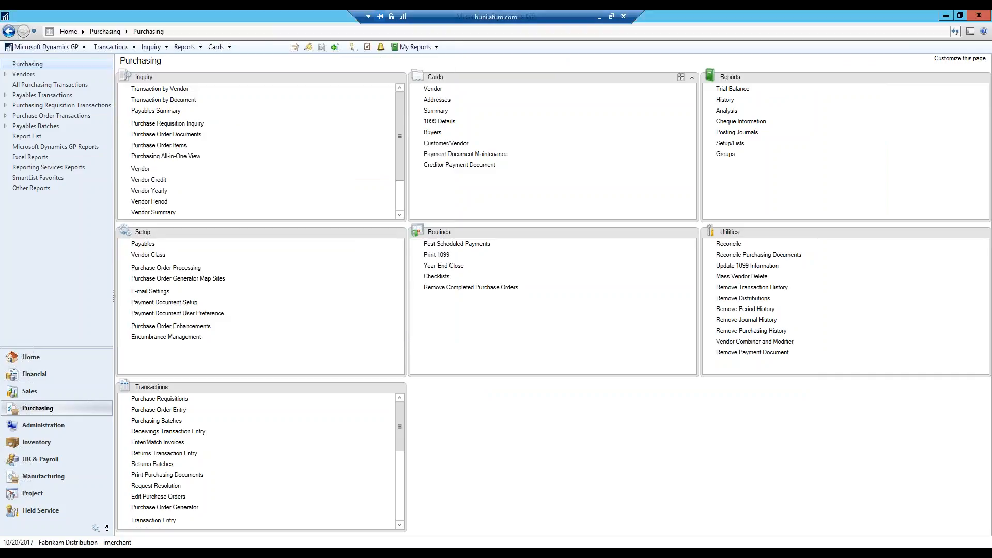
pyautogui.moveTo(454, 255); pyautogui.dragTo(921, 254)
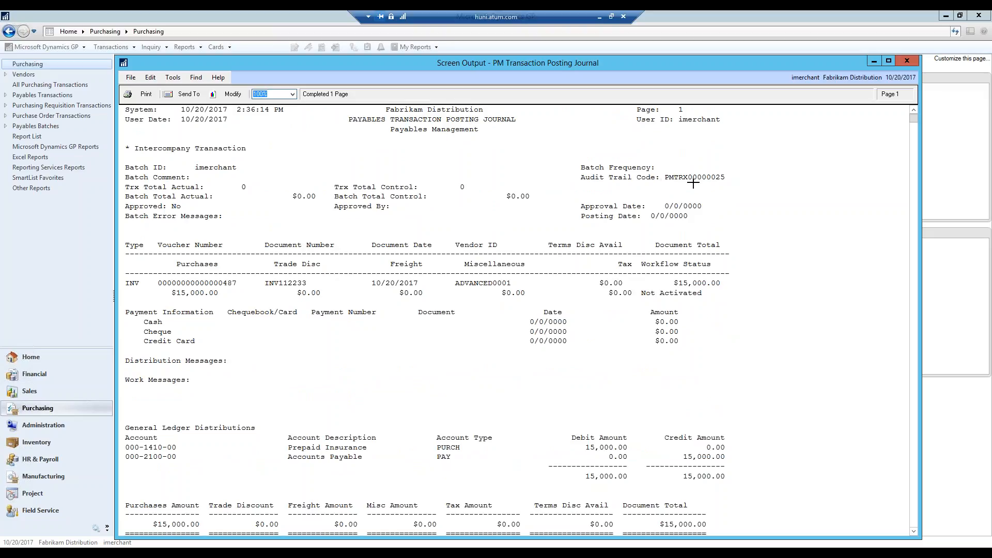
pyautogui.click(907, 61)
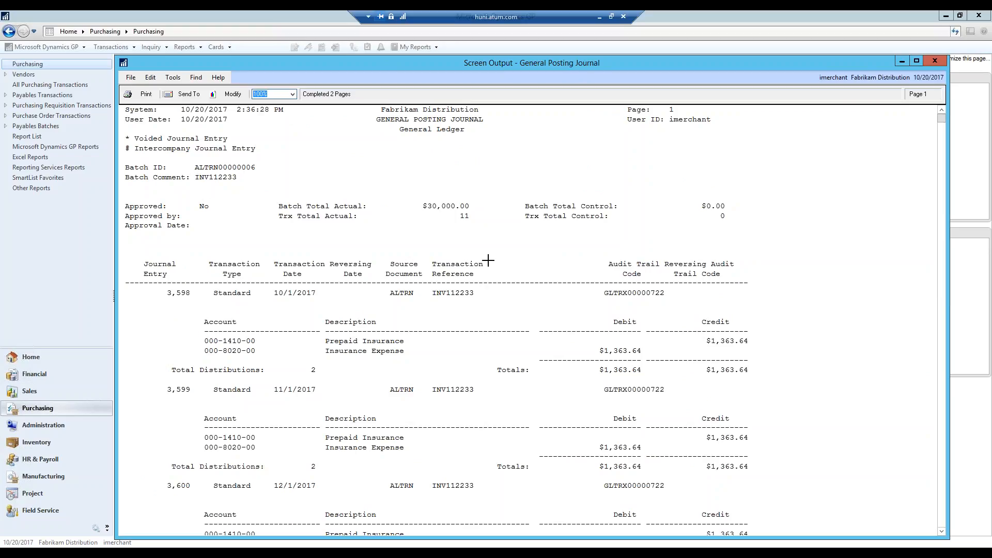
# Step: Examine the General Posting Journal for batch ALTRN00000006 through its last journal entry, and close the journal
pyautogui.scroll(-4, 481, 262)
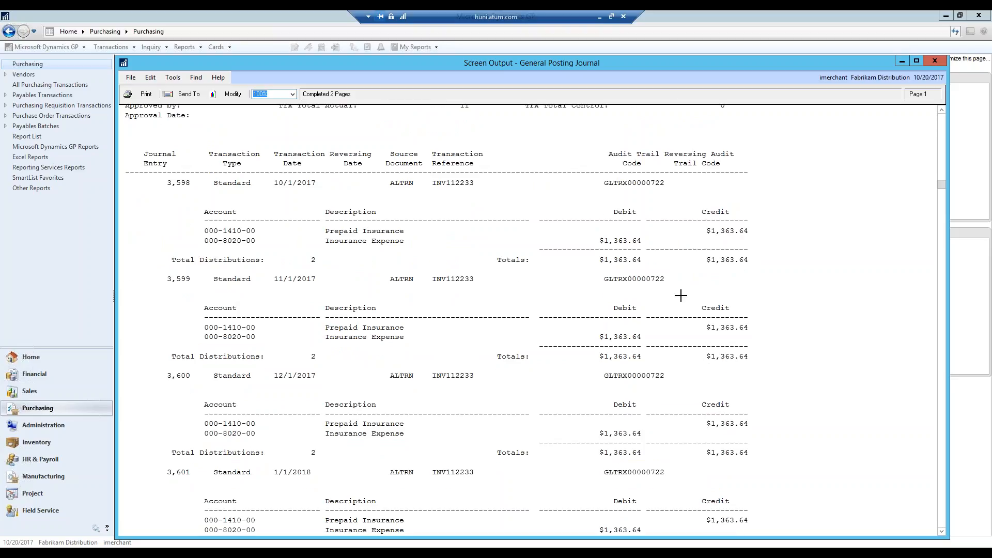
pyautogui.scroll(-13, 657, 237)
pyautogui.scroll(-17, 661, 239)
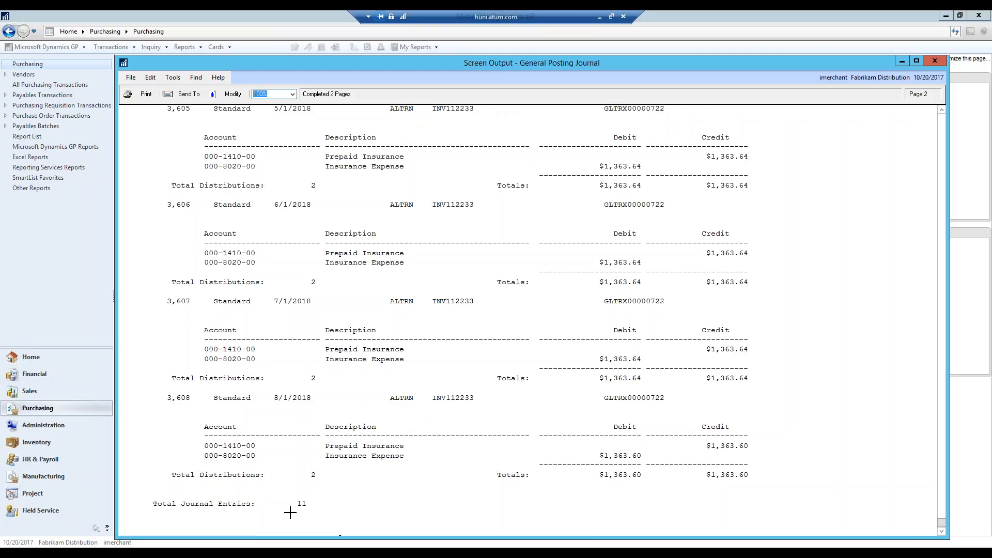
pyautogui.scroll(15, 470, 451)
pyautogui.scroll(12, 470, 451)
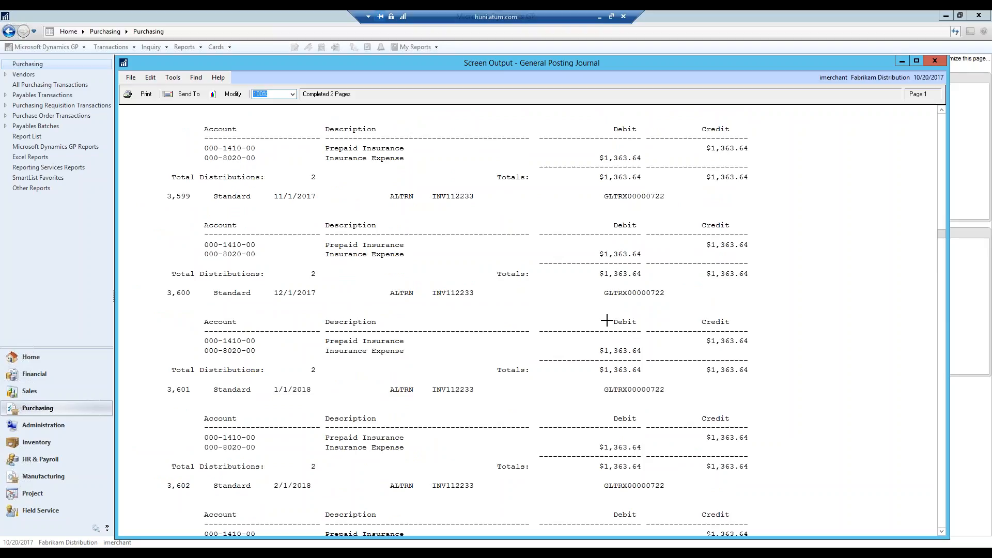
pyautogui.scroll(7, 666, 310)
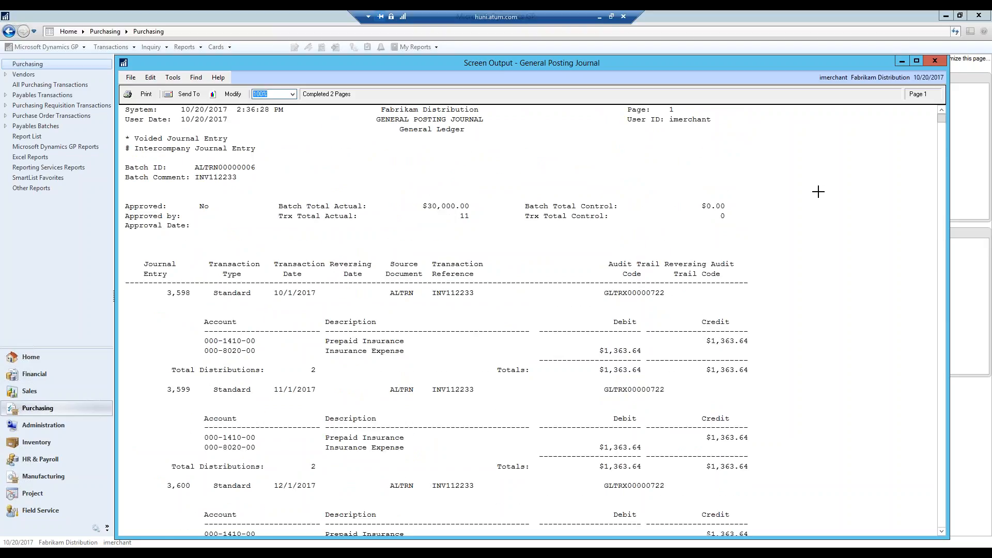
pyautogui.scroll(-13, 816, 191)
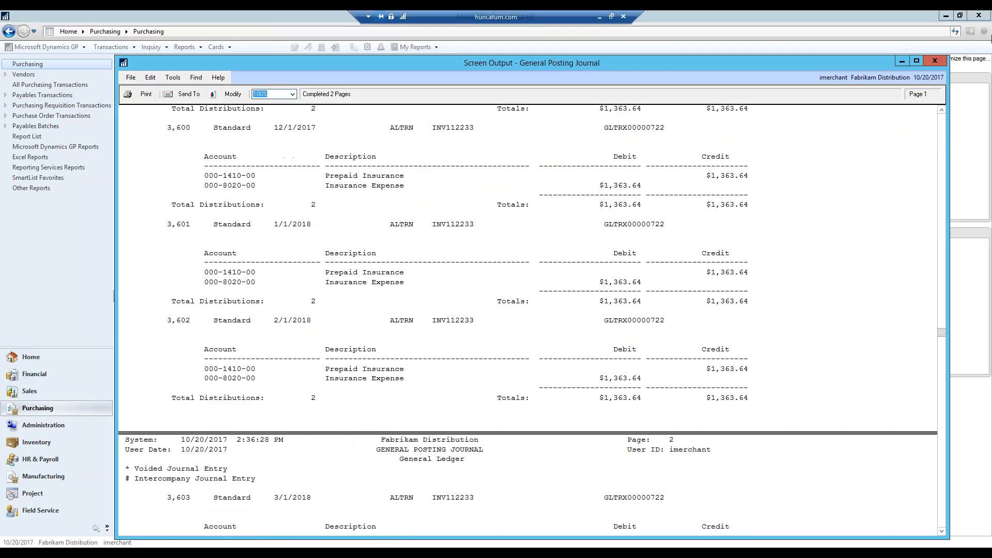
pyautogui.click(936, 61)
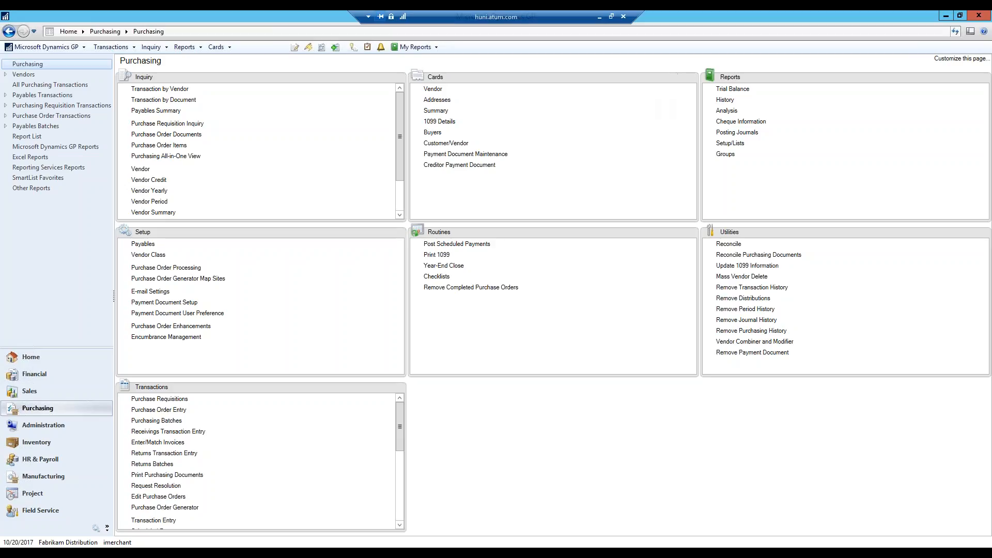
# Step: Open the Deferral Reports window from the Financial area's reports
pyautogui.click(40, 386)
pyautogui.click(41, 372)
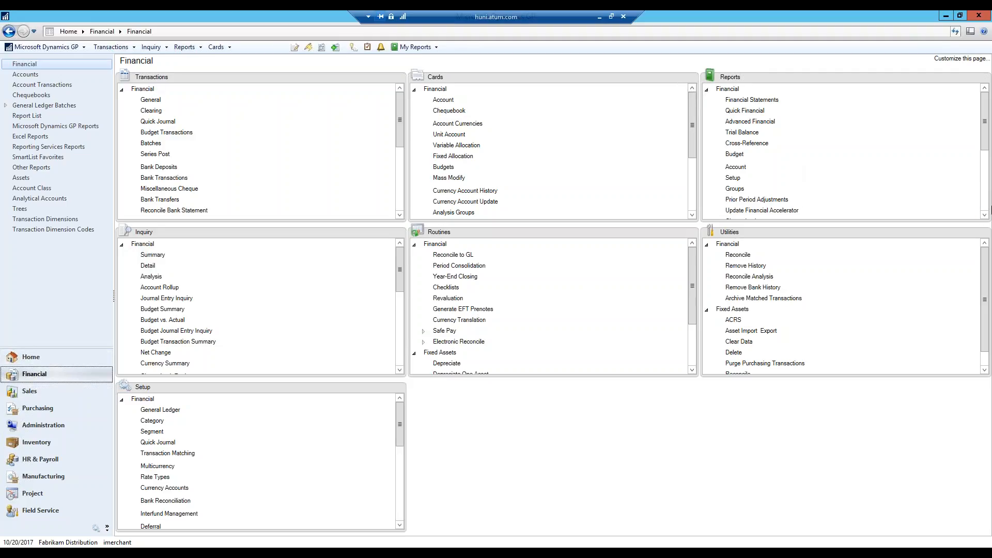
pyautogui.click(982, 216)
pyautogui.click(983, 216)
pyautogui.click(983, 216)
pyautogui.click(984, 216)
pyautogui.click(984, 216)
pyautogui.click(983, 215)
pyautogui.click(984, 216)
pyautogui.click(983, 216)
pyautogui.click(984, 216)
pyautogui.click(735, 192)
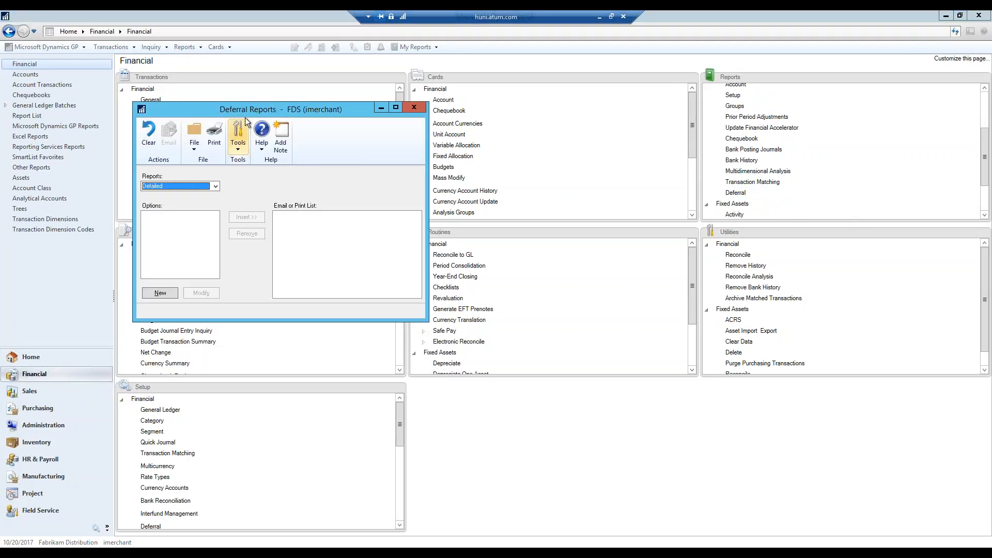
pyautogui.moveTo(270, 107); pyautogui.dragTo(387, 87)
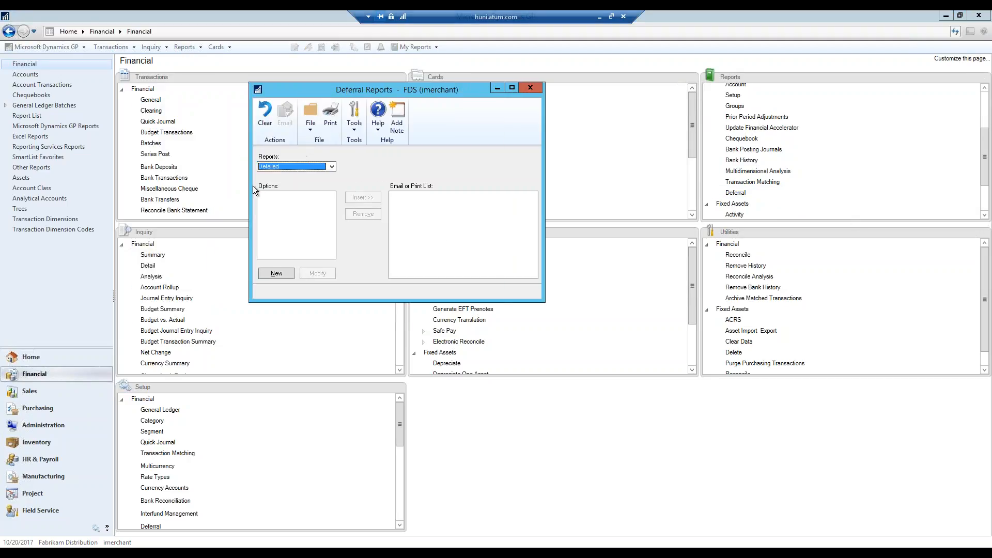
# Step: Create a new report option named "deferral report" for the Detailed deferral report
pyautogui.click(287, 163)
pyautogui.click(285, 166)
pyautogui.click(278, 274)
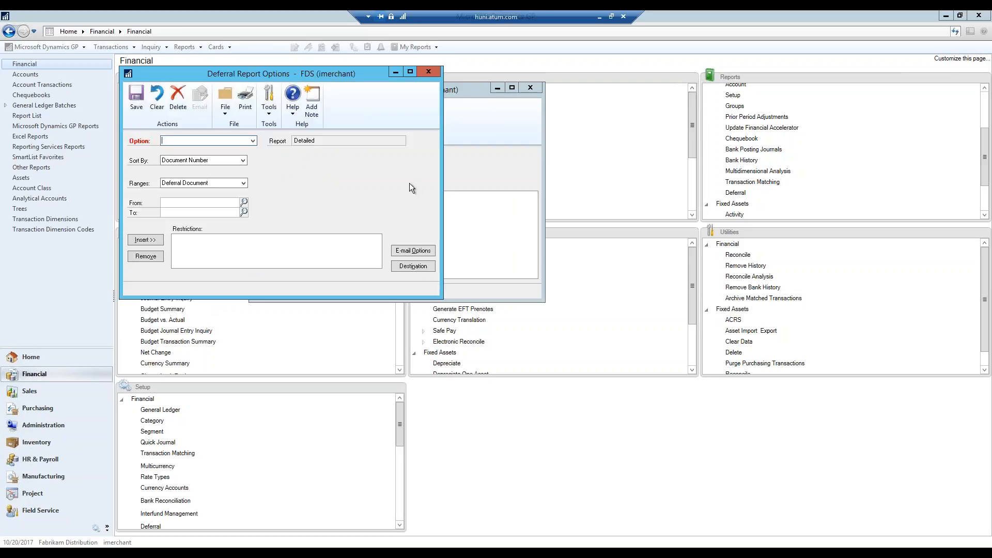
pyautogui.write('deferral report')
pyautogui.press('Tab')
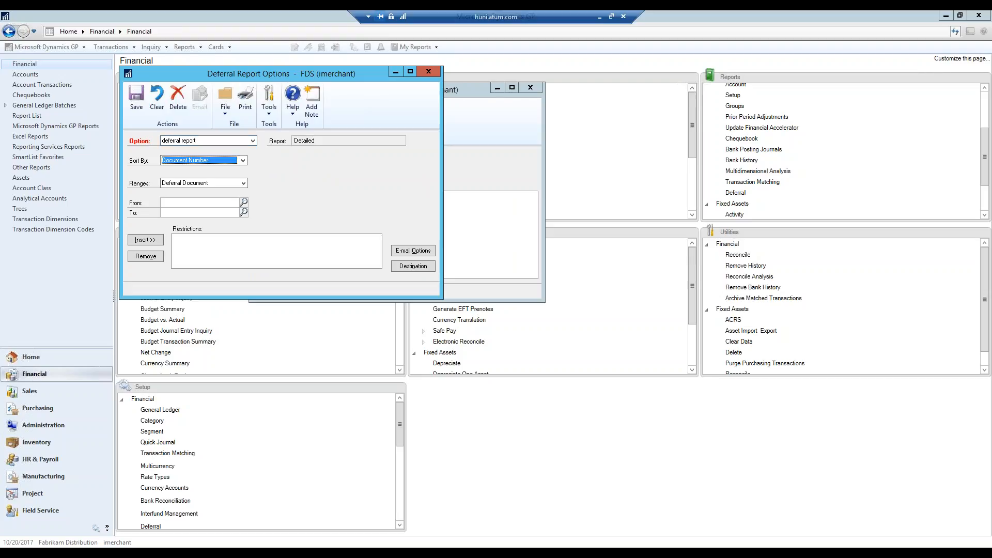
# Step: Restrict the detailed deferral report to a Last Posting Date of 12/31/2017
pyautogui.click(243, 183)
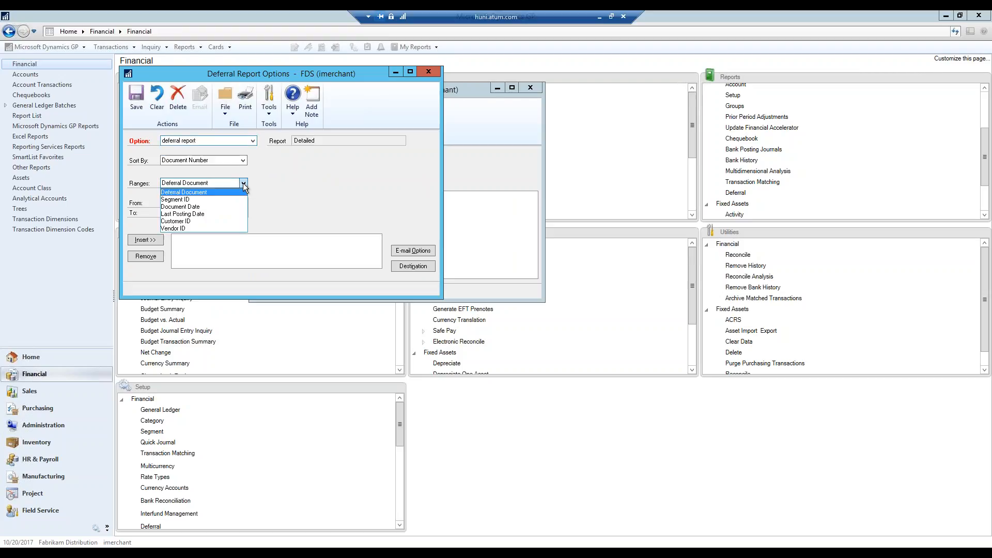
pyautogui.click(209, 214)
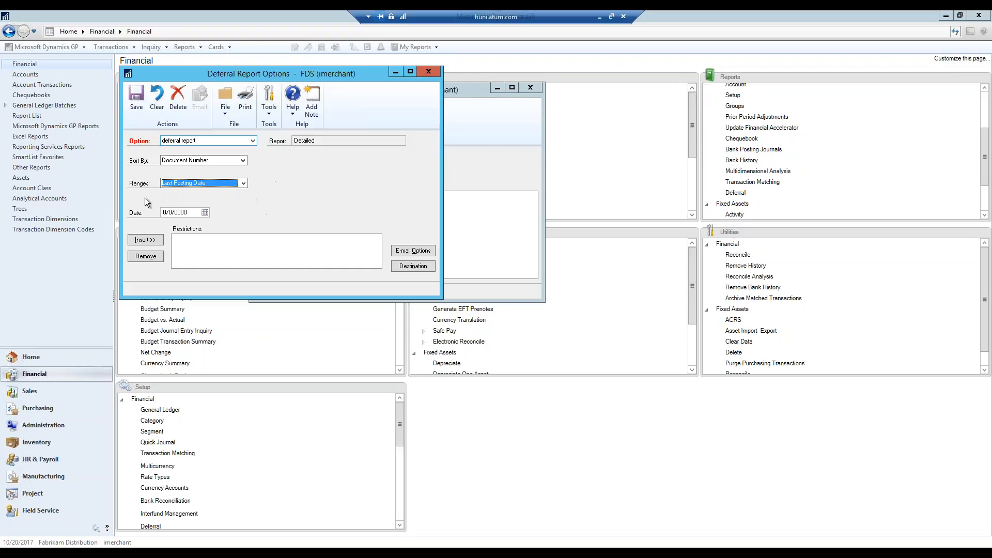
pyautogui.click(205, 213)
pyautogui.click(271, 228)
pyautogui.click(271, 228)
pyautogui.click(272, 228)
pyautogui.click(166, 227)
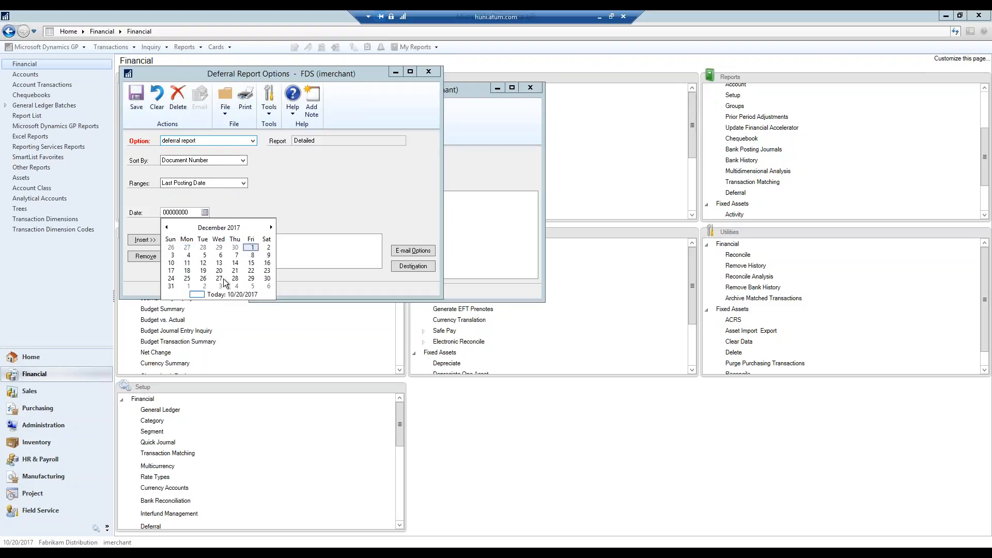
pyautogui.click(167, 286)
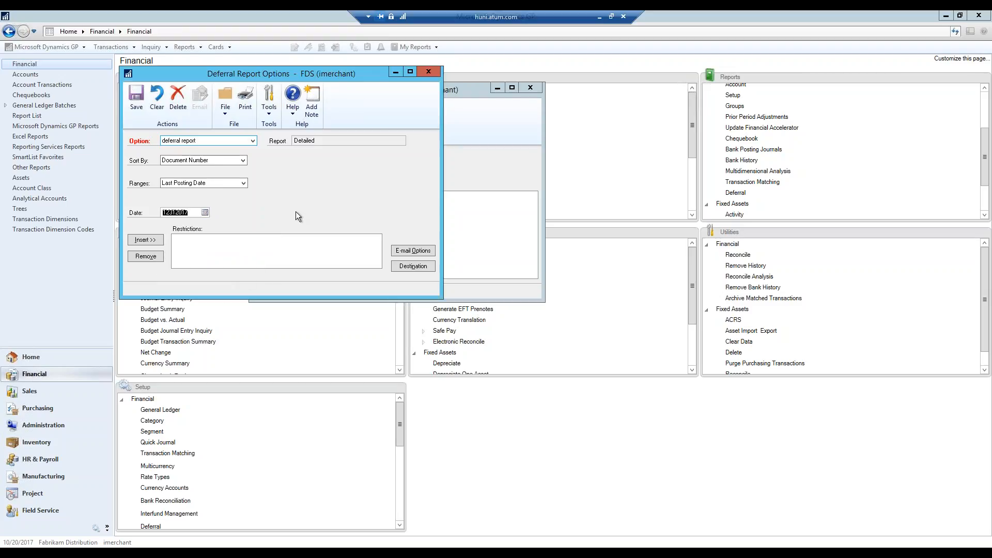
pyautogui.click(154, 242)
# Step: Set the report destination to the screen and print the detailed deferral report
pyautogui.click(418, 267)
pyautogui.click(406, 300)
pyautogui.click(548, 367)
pyautogui.click(245, 98)
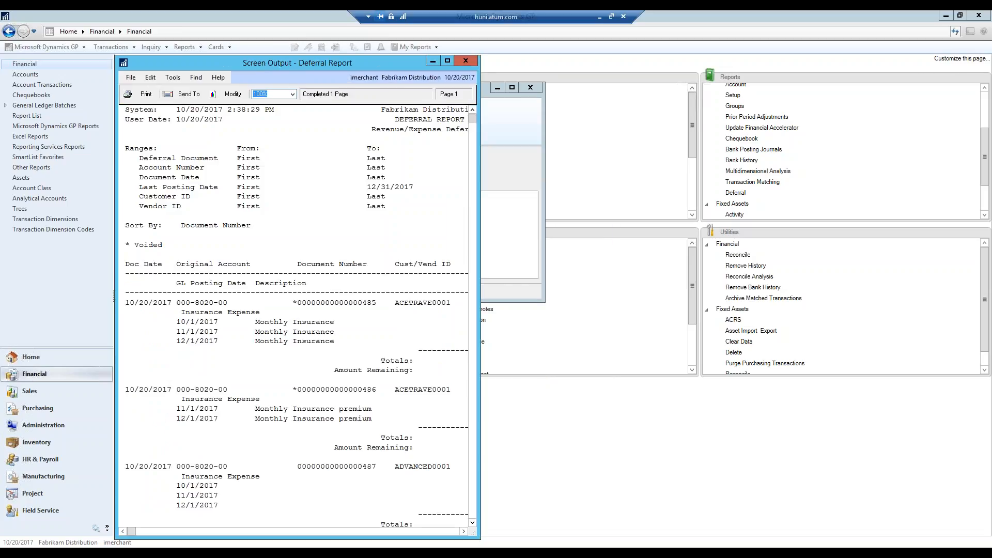
# Step: Widen the Deferral Report output, examine its deferral documents down to the grand totals, and close it
pyautogui.moveTo(479, 251); pyautogui.dragTo(960, 250)
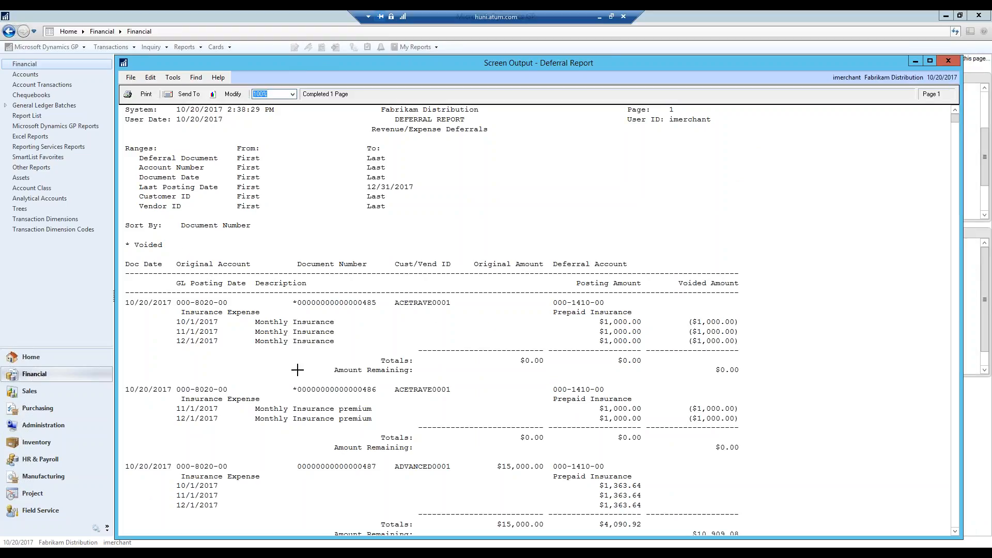
pyautogui.scroll(-6, 337, 316)
pyautogui.scroll(1, 337, 304)
pyautogui.scroll(-3, 319, 298)
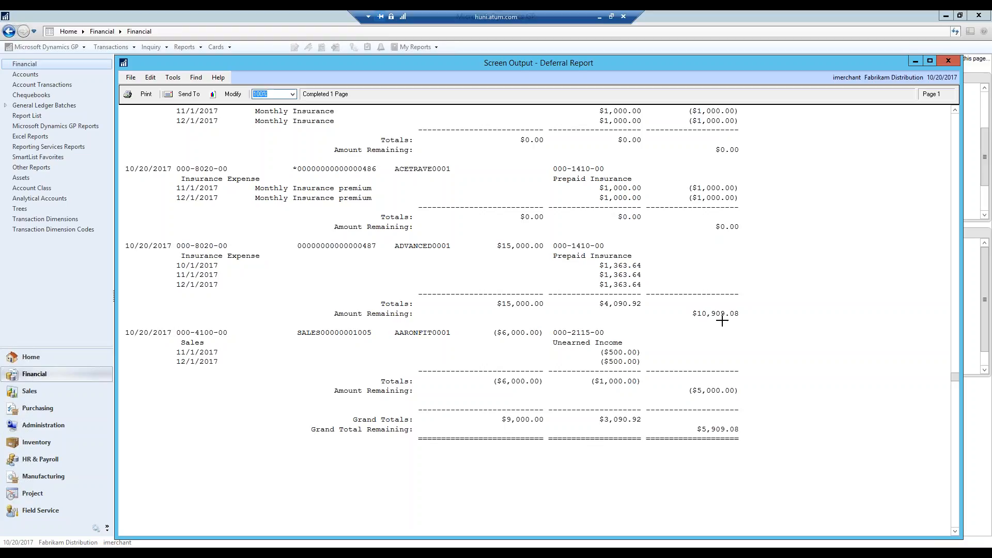
pyautogui.click(948, 61)
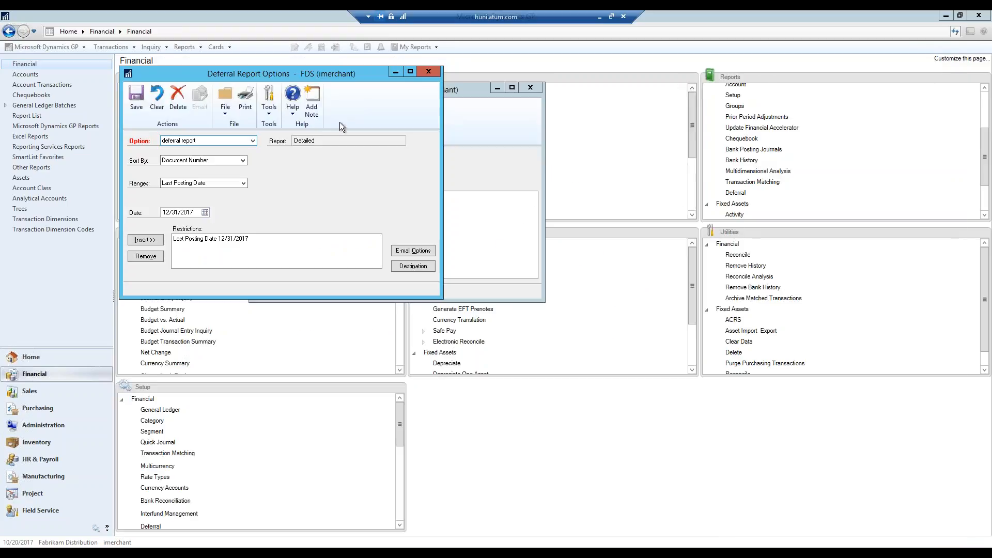
# Step: Clear the detailed deferral report's options and close the options window
pyautogui.moveTo(340, 73); pyautogui.dragTo(730, 134)
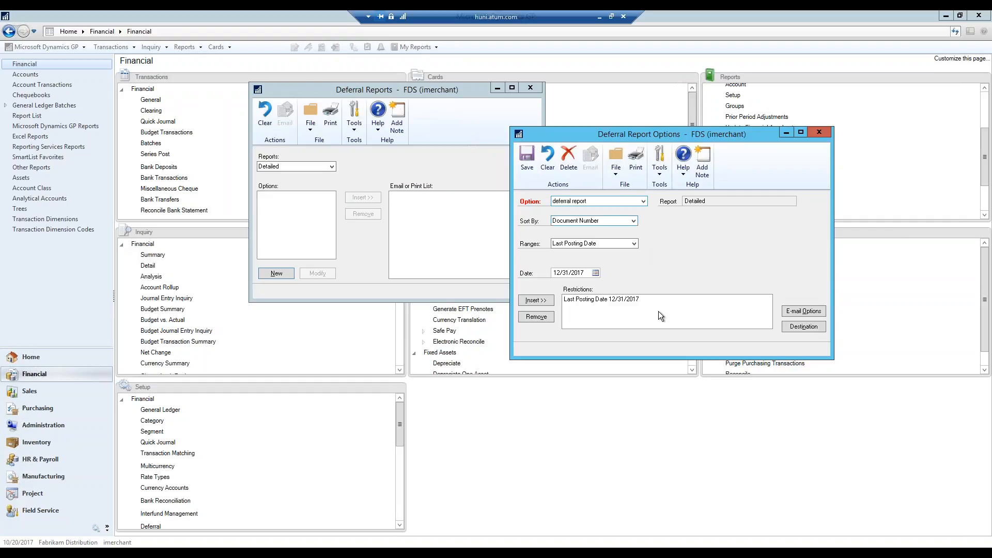
pyautogui.moveTo(630, 135); pyautogui.dragTo(489, 181)
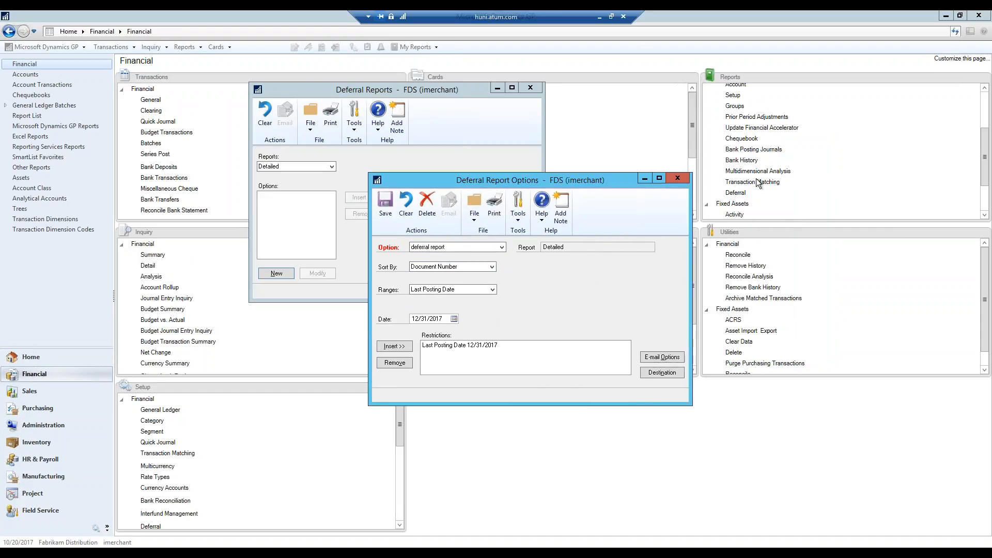
pyautogui.moveTo(584, 182); pyautogui.dragTo(686, 141)
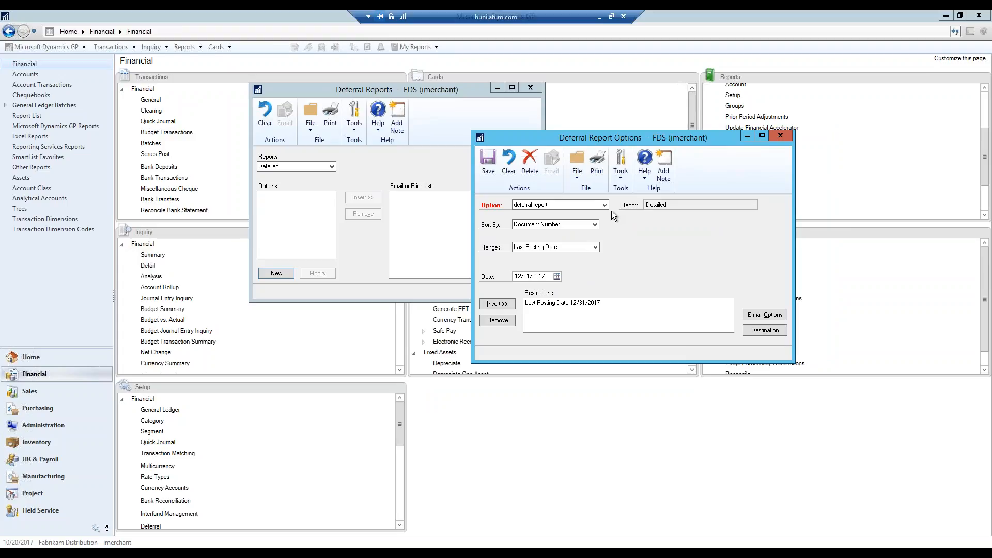
pyautogui.click(510, 170)
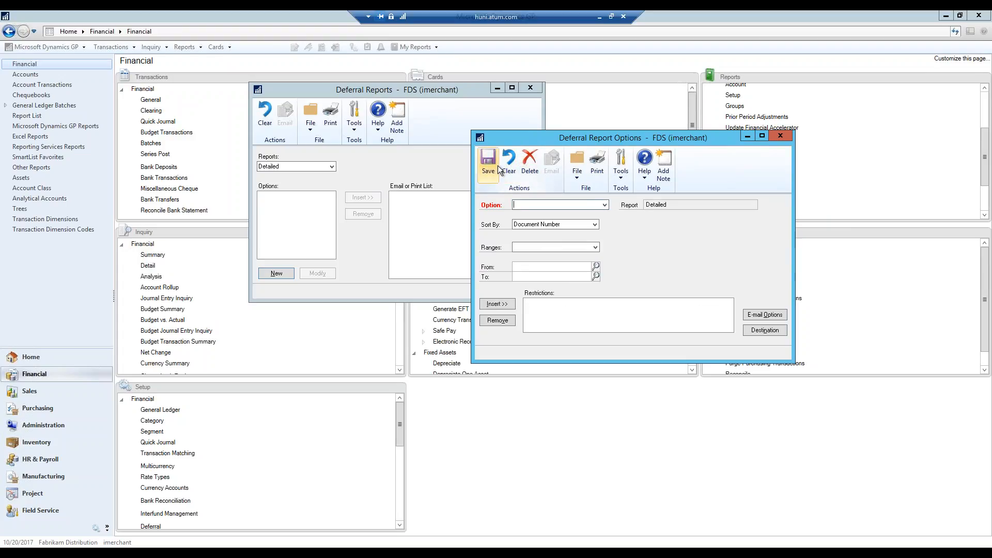
pyautogui.click(780, 137)
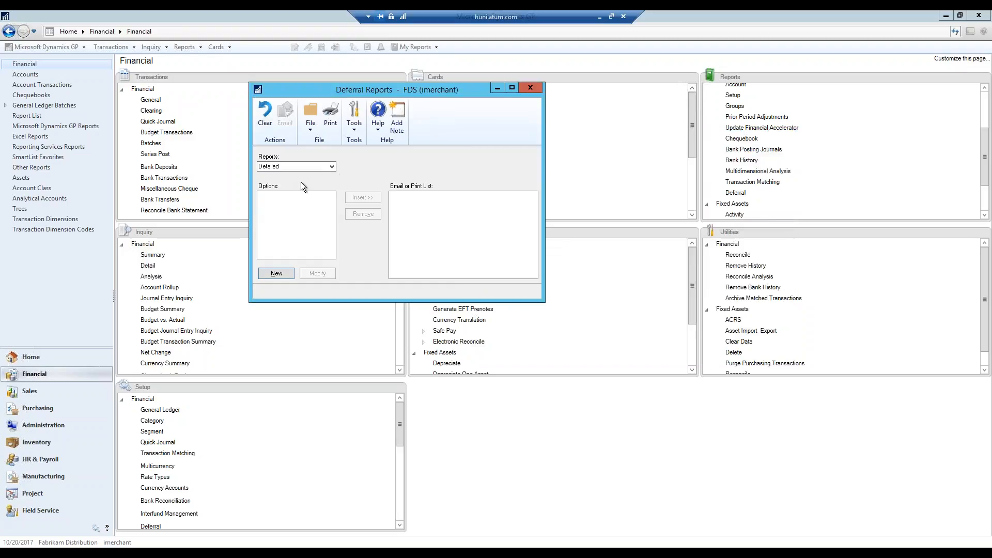
# Step: Start a new report option named "tst" for the Profile deferral report
pyautogui.click(332, 167)
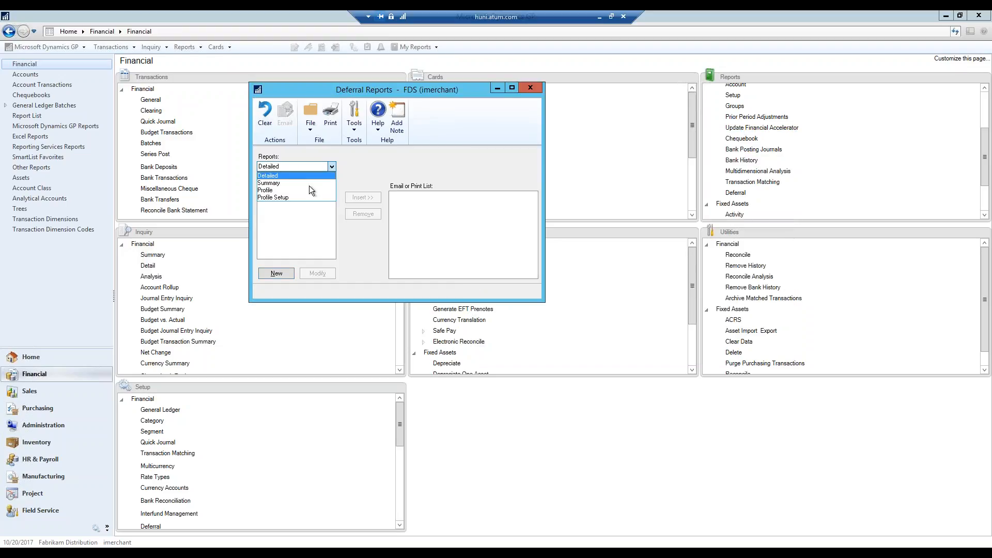
pyautogui.click(269, 189)
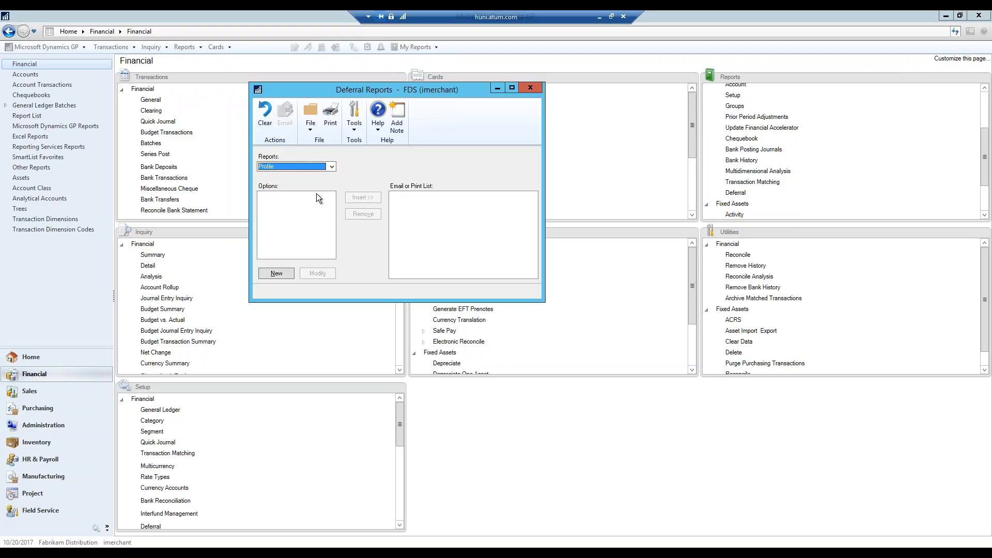
pyautogui.click(276, 273)
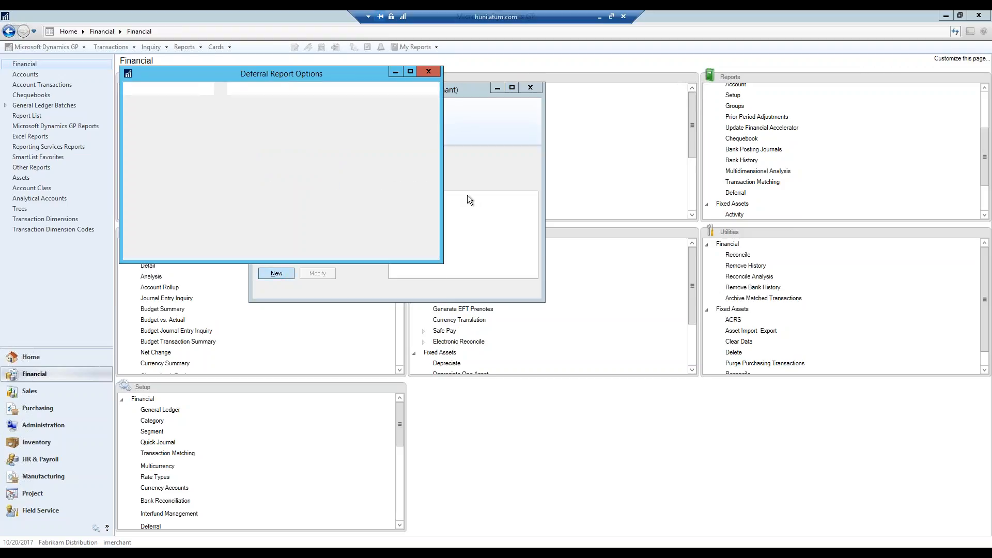
pyautogui.click(252, 141)
pyautogui.click(253, 141)
pyautogui.write('tst')
pyautogui.press('Tab')
# Step: Restrict the Profile report to the $15,000.00 Payables Management deferral document
pyautogui.click(244, 204)
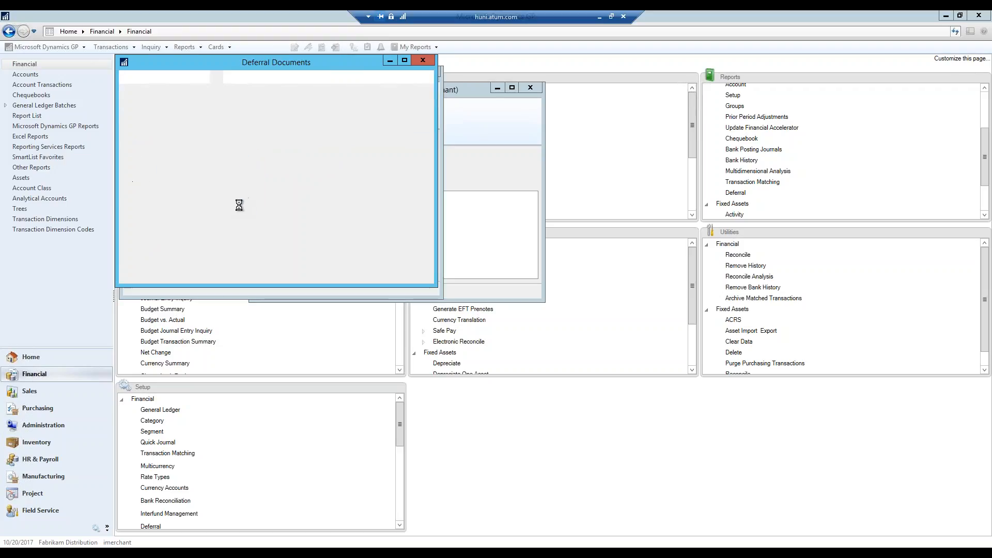
pyautogui.click(233, 132)
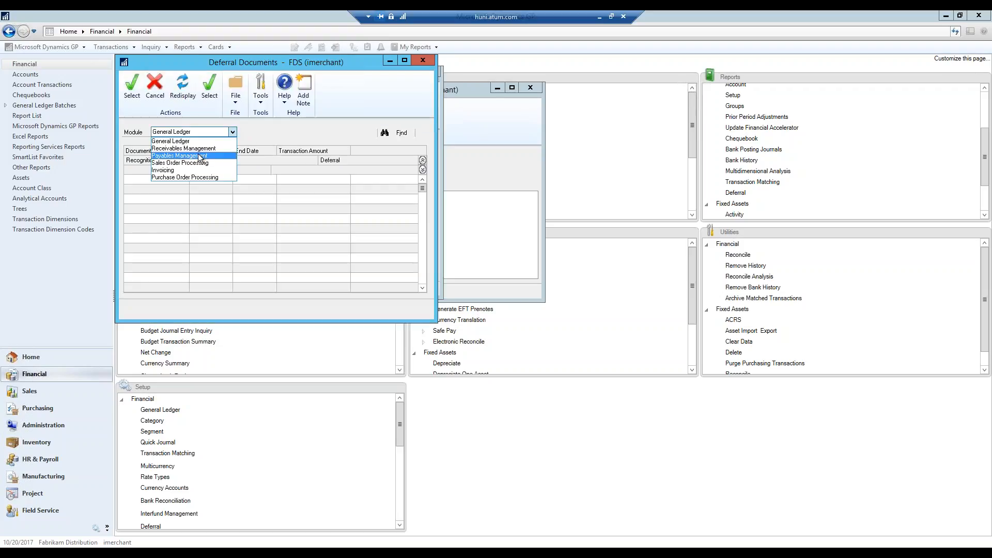
pyautogui.click(199, 146)
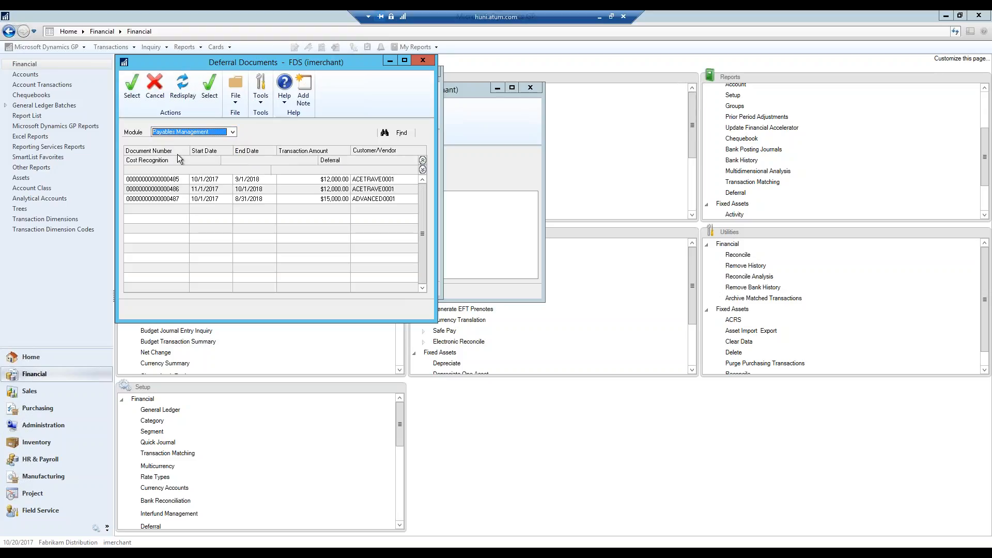
pyautogui.doubleClick(167, 198)
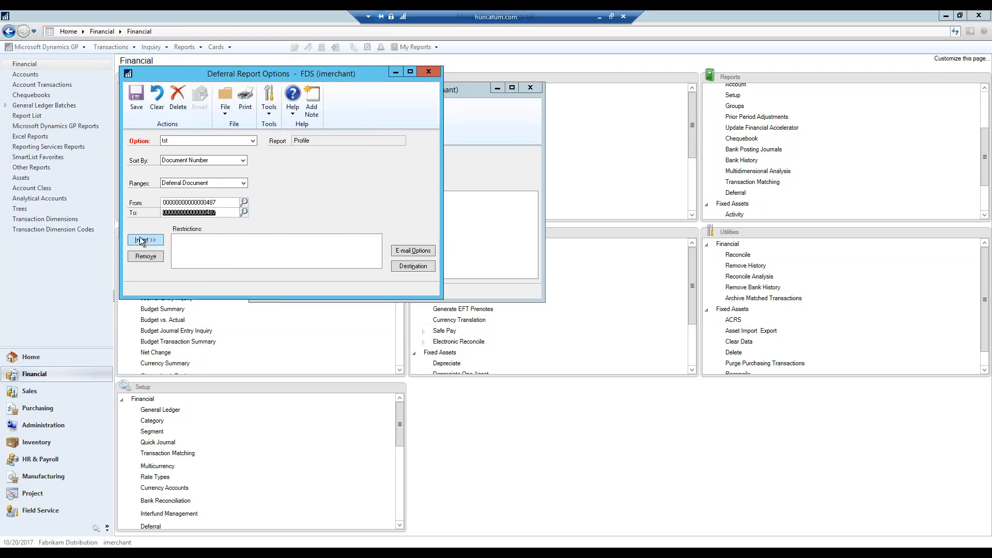
pyautogui.click(141, 241)
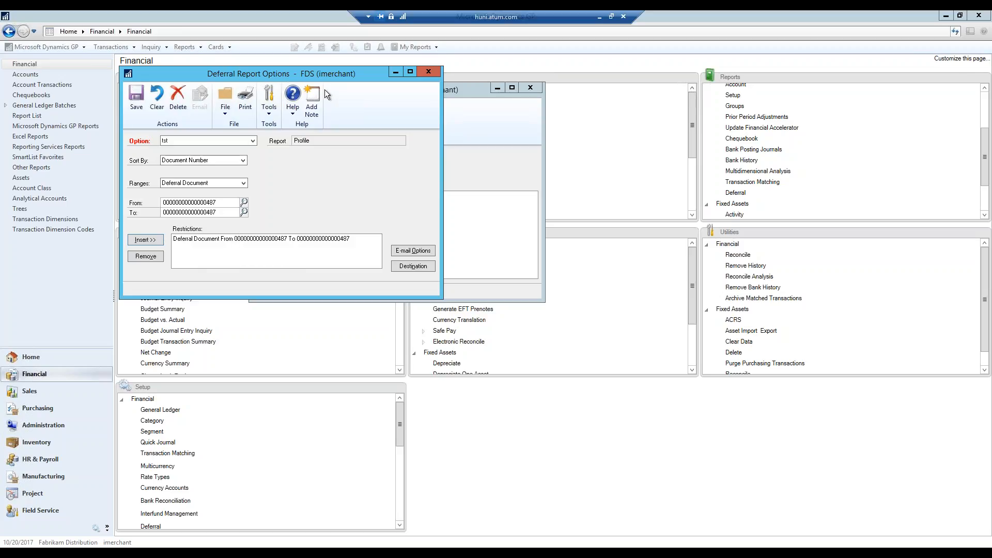
# Step: Discard the unsaved Profile report option and close the Deferral Reports window
pyautogui.moveTo(371, 80); pyautogui.dragTo(804, 174)
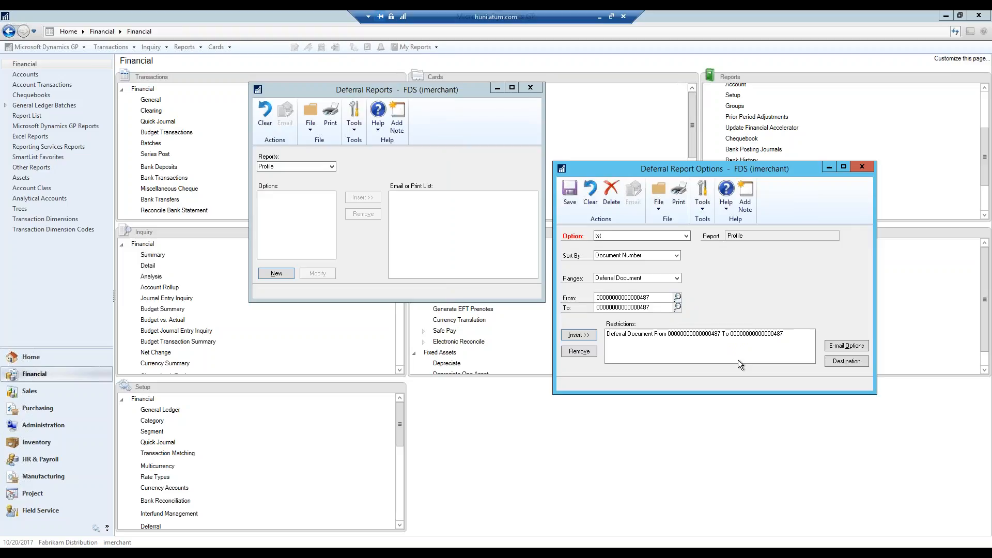
pyautogui.click(869, 169)
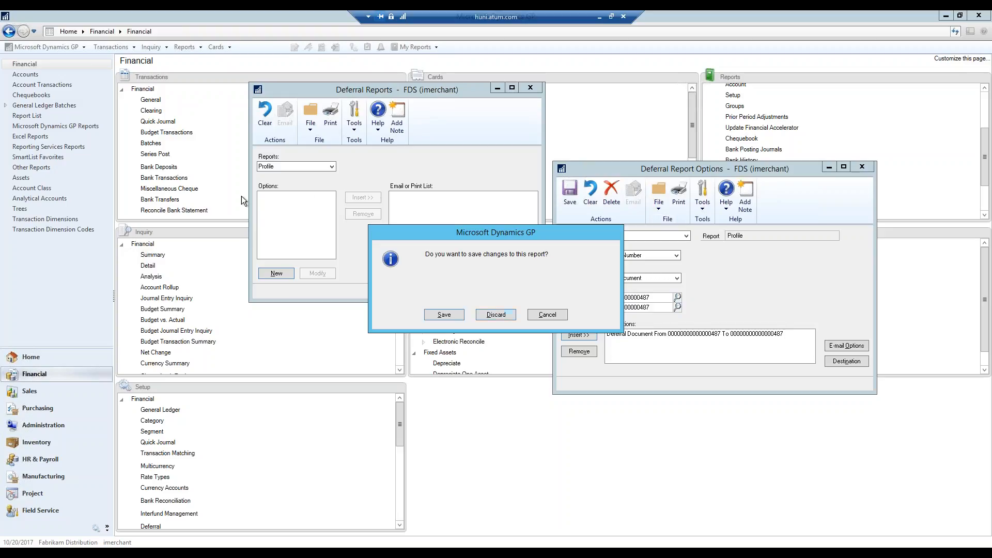
pyautogui.click(495, 314)
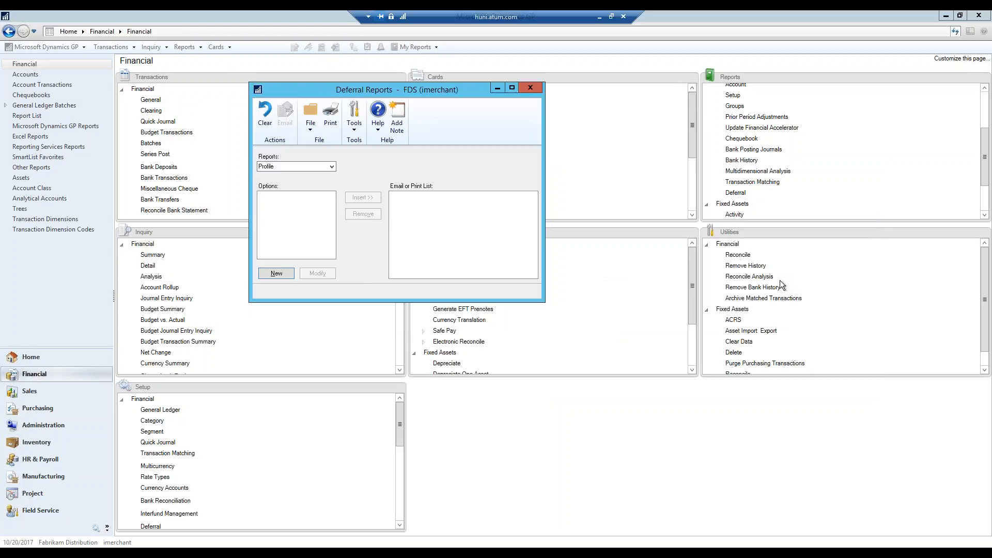
pyautogui.click(530, 87)
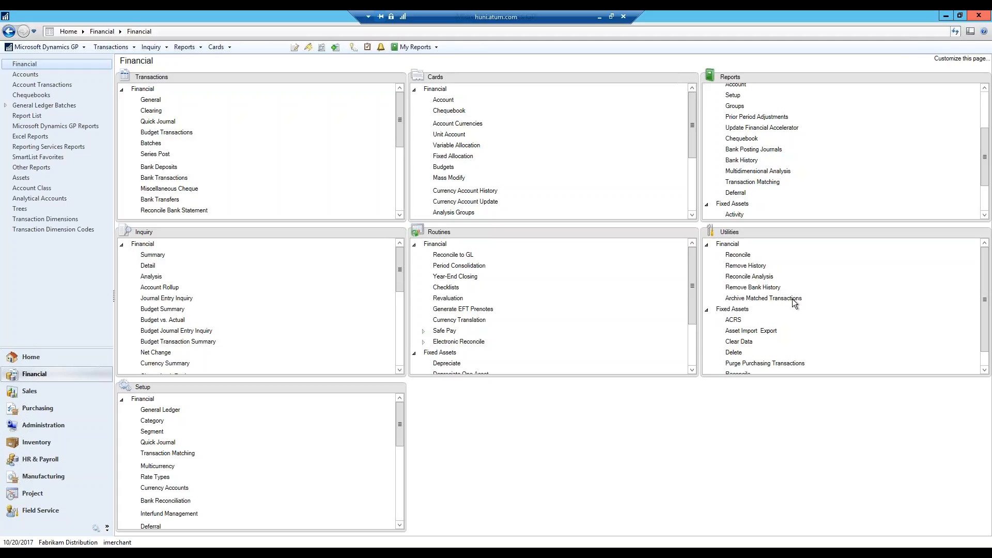
# Step: Switch to the PowerPoint presentation and start the slide show from slide 5, the November 10, 2017 next event
pyautogui.hotkey('alt', 'Tab')
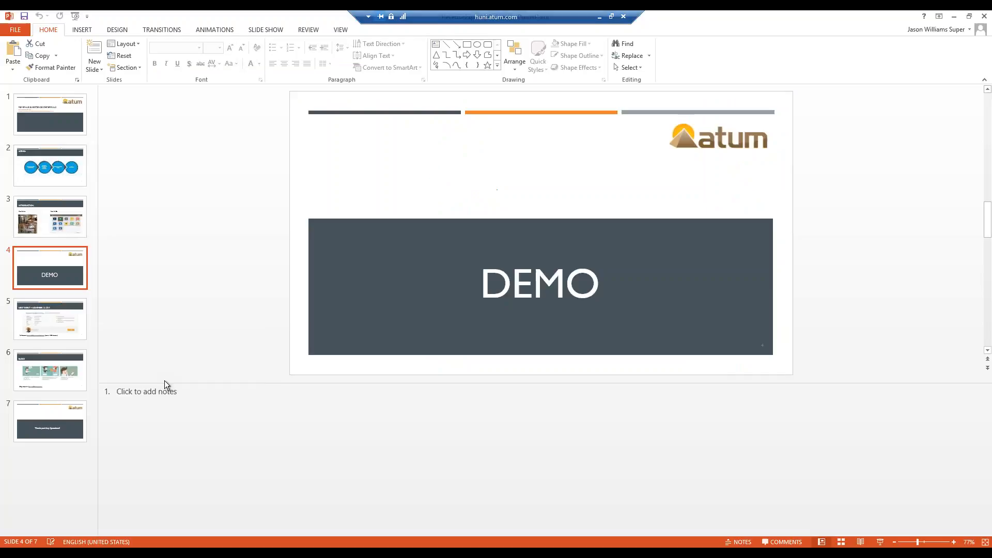
pyautogui.click(61, 331)
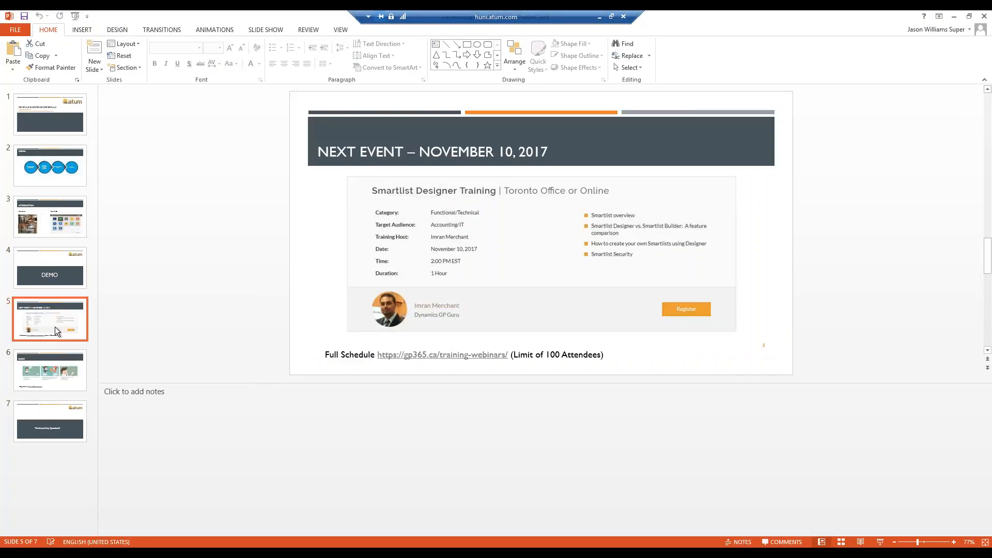
pyautogui.click(227, 430)
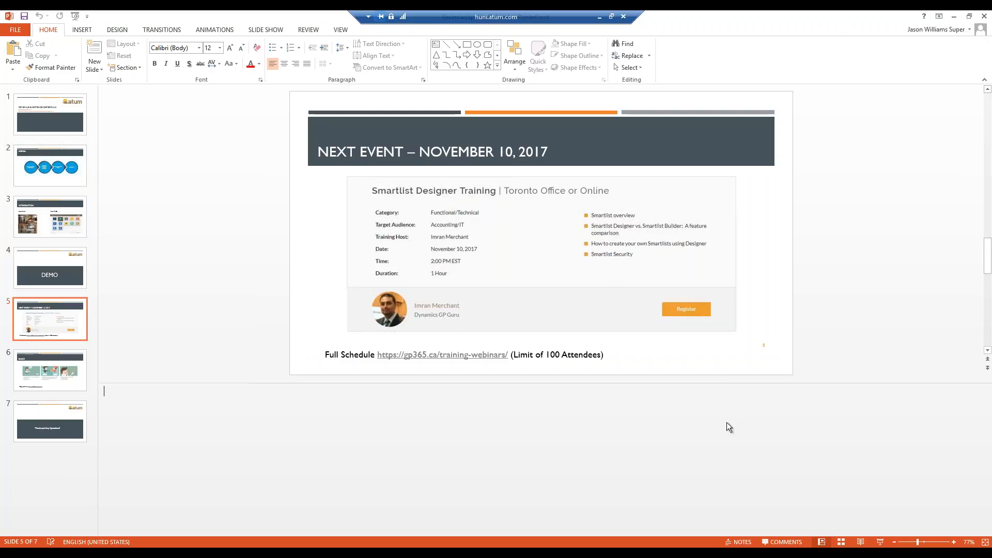
pyautogui.click(880, 542)
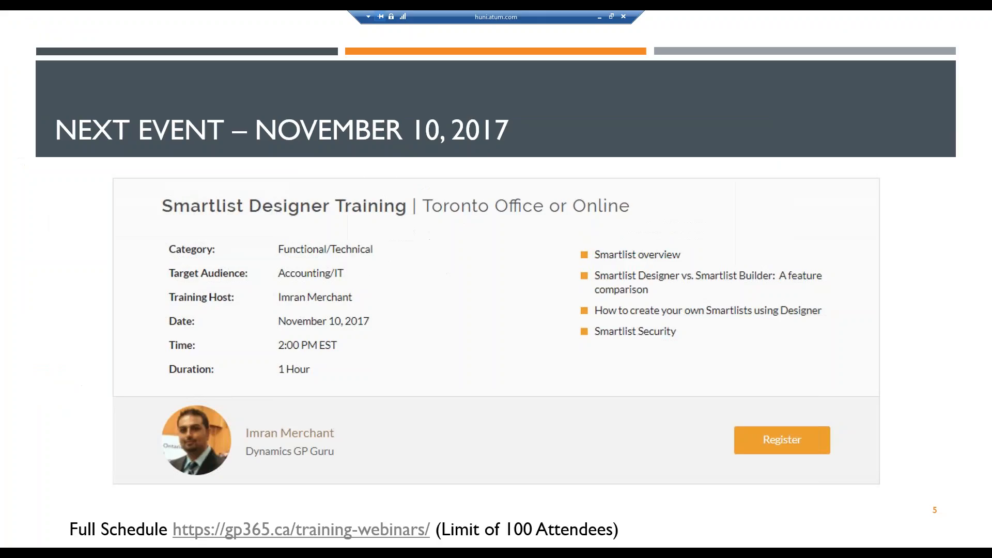